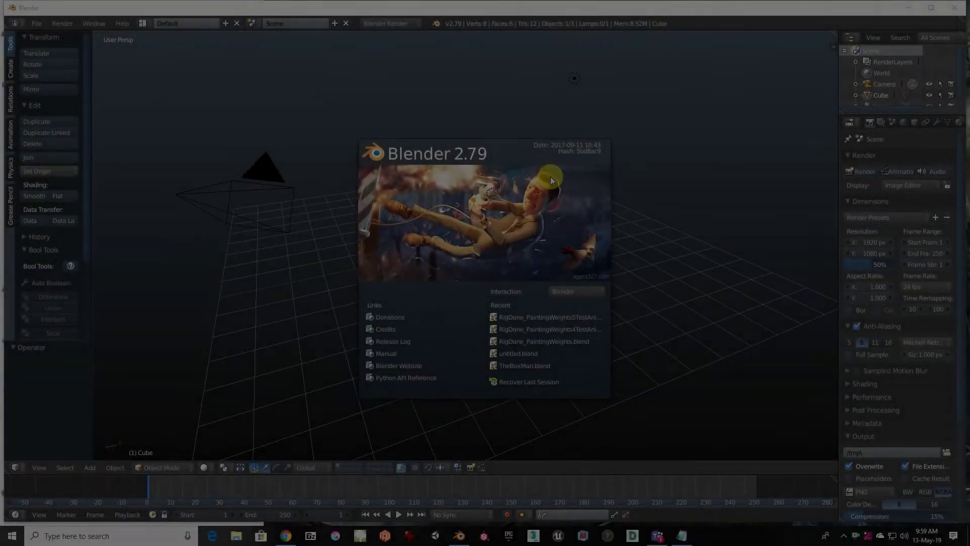
- Dismiss the splash screen, then zoom in and orbit to face the default cube squarely
click(617, 292)
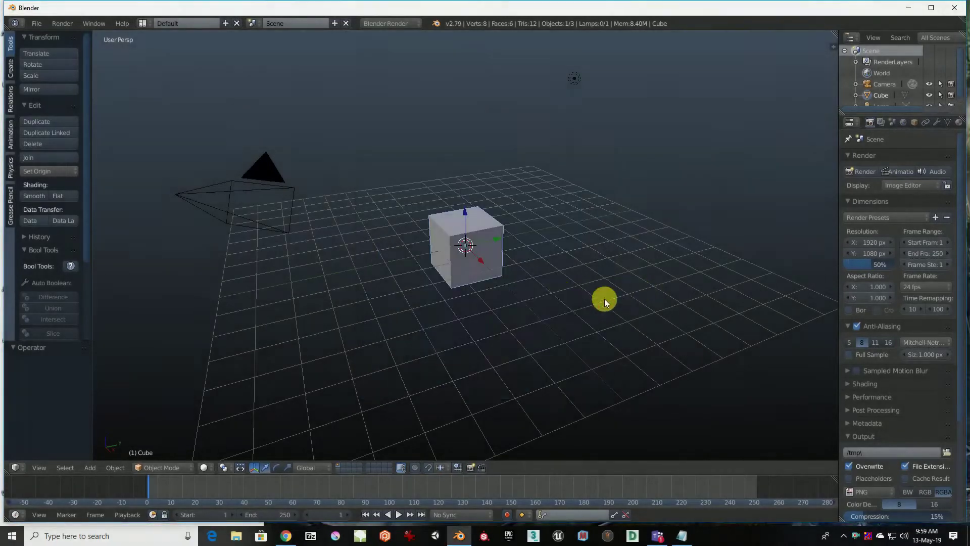
scroll(465, 259, up, 1)
scroll(459, 259, up, 2)
scroll(457, 259, up, 2)
mouse_move(458, 259)
middle_down()
mouse_move(532, 280)
mouse_move(533, 263)
mouse_move(579, 310)
mouse_move(560, 250)
mouse_move(570, 248)
mouse_move(546, 265)
mouse_move(550, 248)
mouse_move(582, 275)
mouse_move(480, 394)
middle_up()
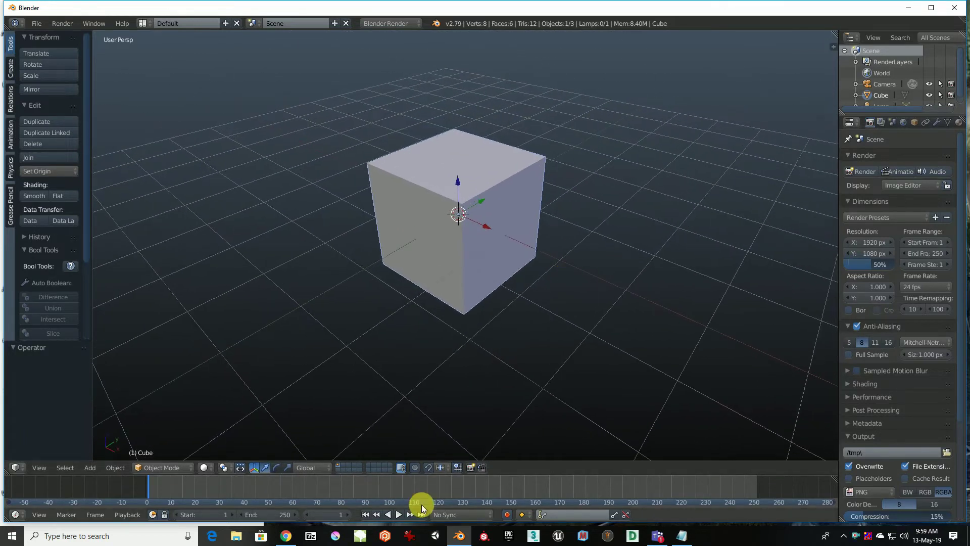
- Type 'Lets UVmap the box :)' in Notepad, delete it, and minimize Notepad back to the cube
mouse_move(681, 536)
click(677, 510)
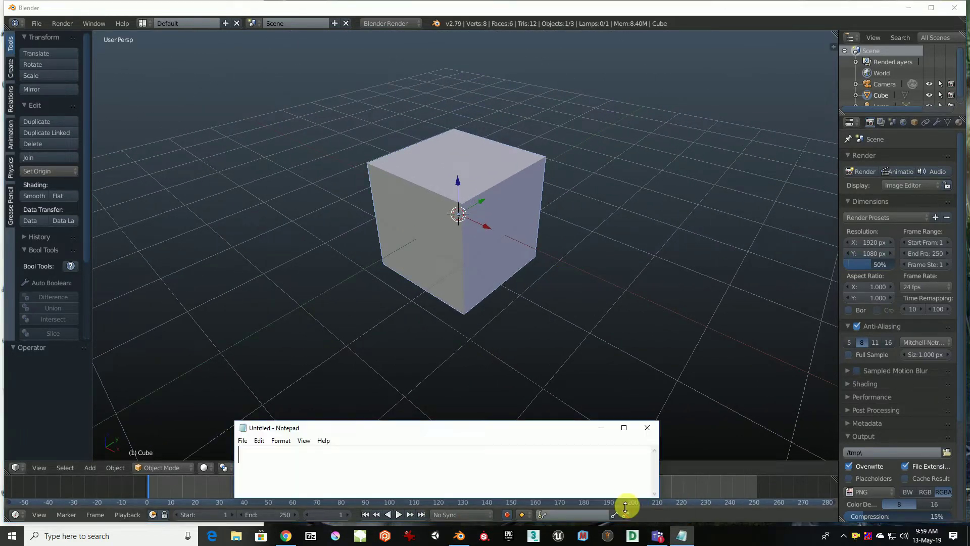
text(Lets UVmap the box :))
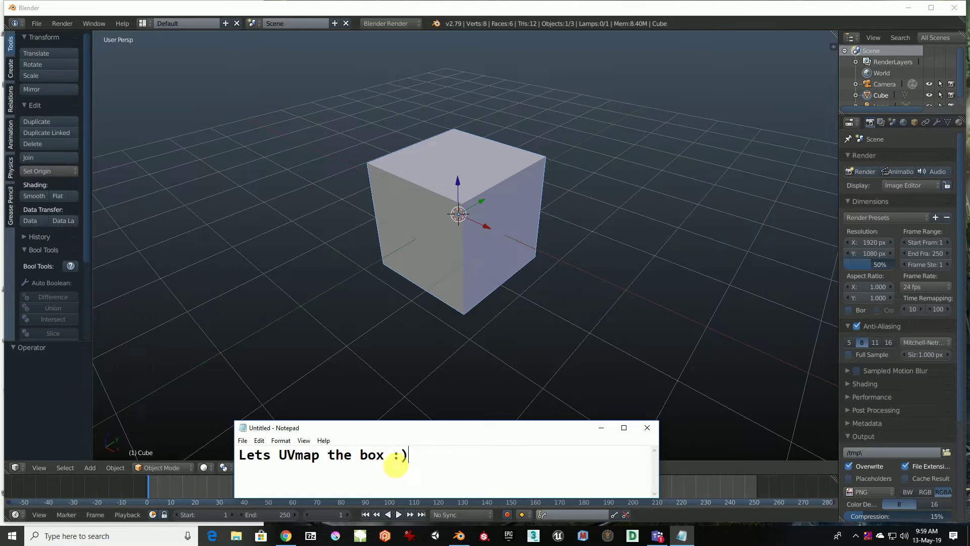
drag(426, 457, 200, 459)
key(BackSpace)
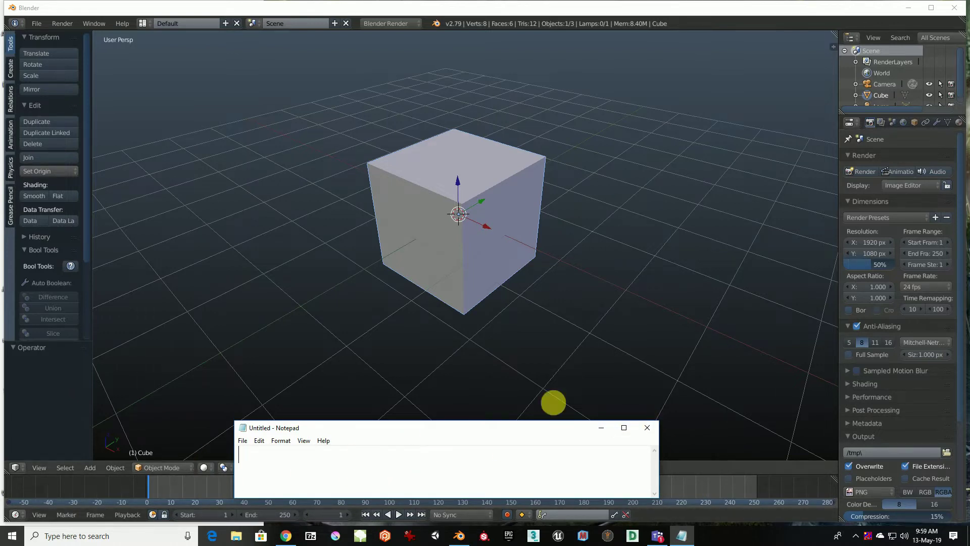
click(599, 426)
mouse_move(511, 319)
middle_down()
mouse_move(481, 313)
mouse_move(458, 342)
mouse_move(581, 343)
mouse_move(532, 306)
mouse_move(545, 317)
mouse_move(523, 323)
middle_up()
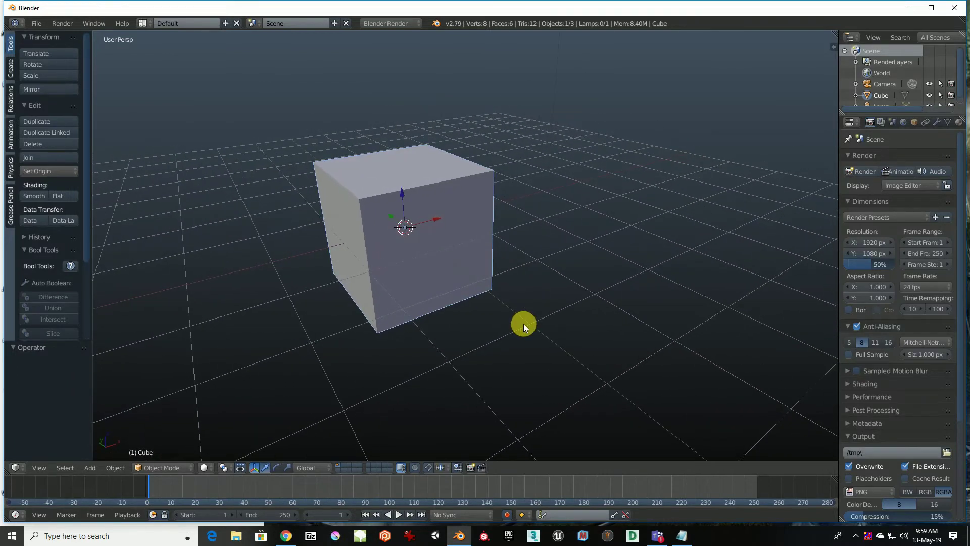
- Switch the cube to Edit Mode and split the 3D view into left and right viewports
key(Tab)
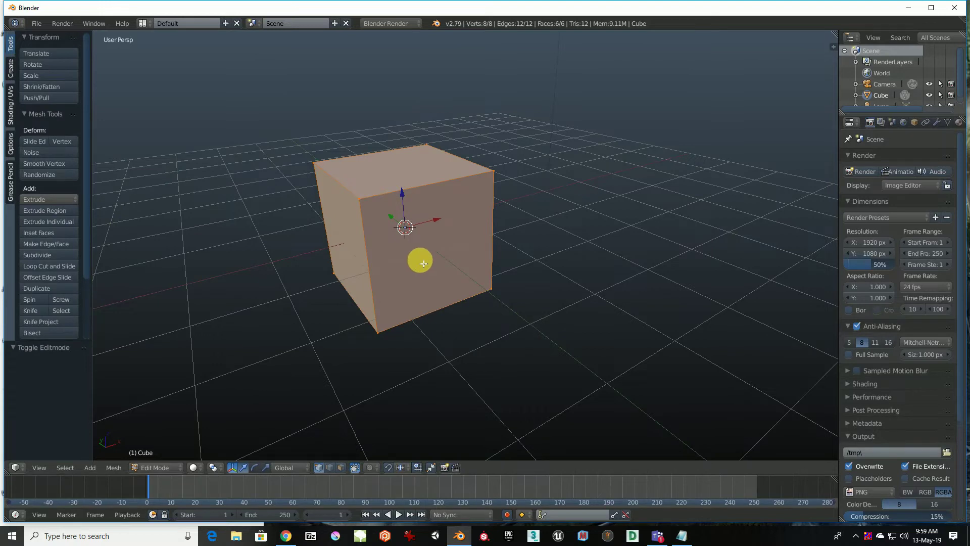
mouse_move(462, 275)
middle_down()
mouse_move(489, 267)
mouse_move(463, 292)
mouse_move(461, 314)
mouse_move(427, 313)
middle_up()
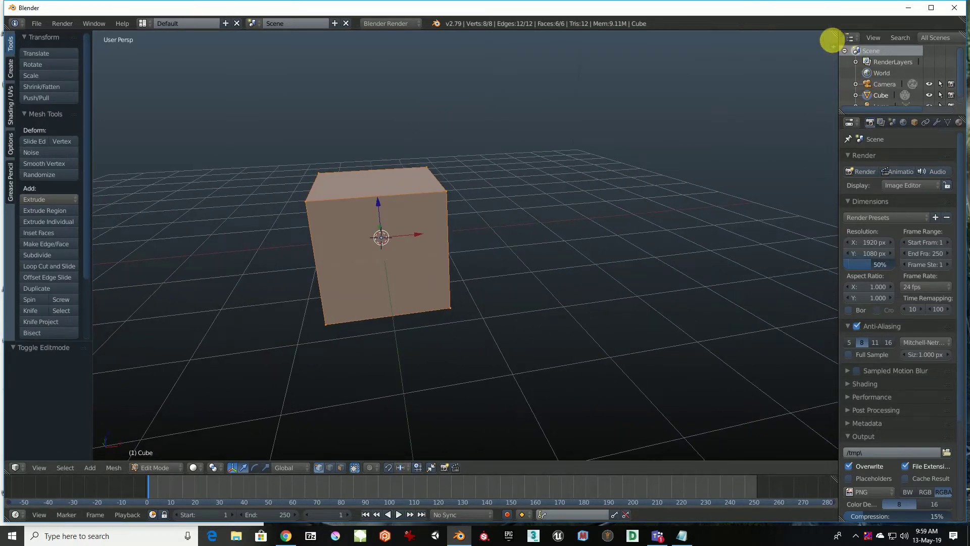
mouse_move(832, 39)
mouse_down()
mouse_move(495, 83)
mouse_move(439, 95)
mouse_move(448, 101)
mouse_up()
scroll(286, 331, up, 3)
mouse_move(293, 329)
middle_down()
mouse_move(351, 335)
mouse_move(329, 316)
mouse_move(336, 328)
middle_up()
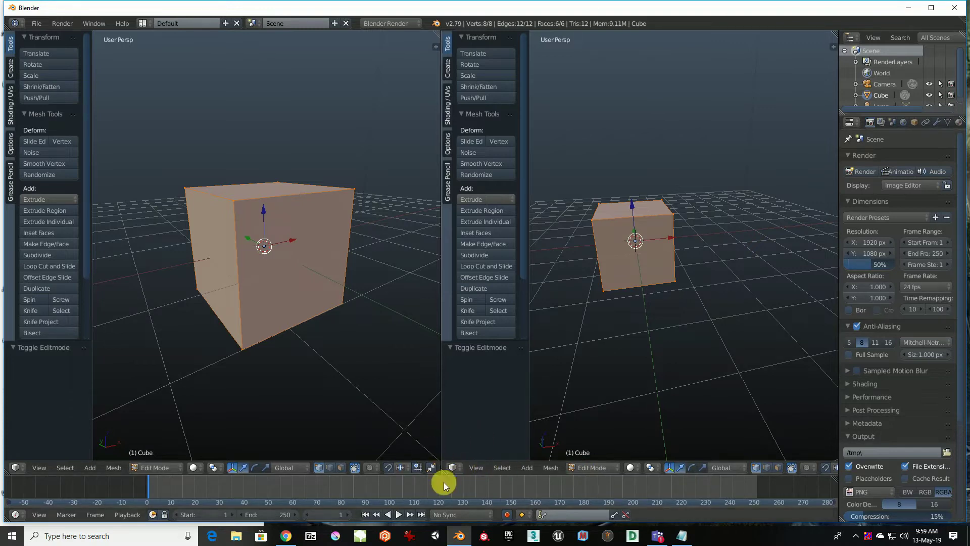
- Change the right-hand area's editor type to UV/Image Editor
click(456, 468)
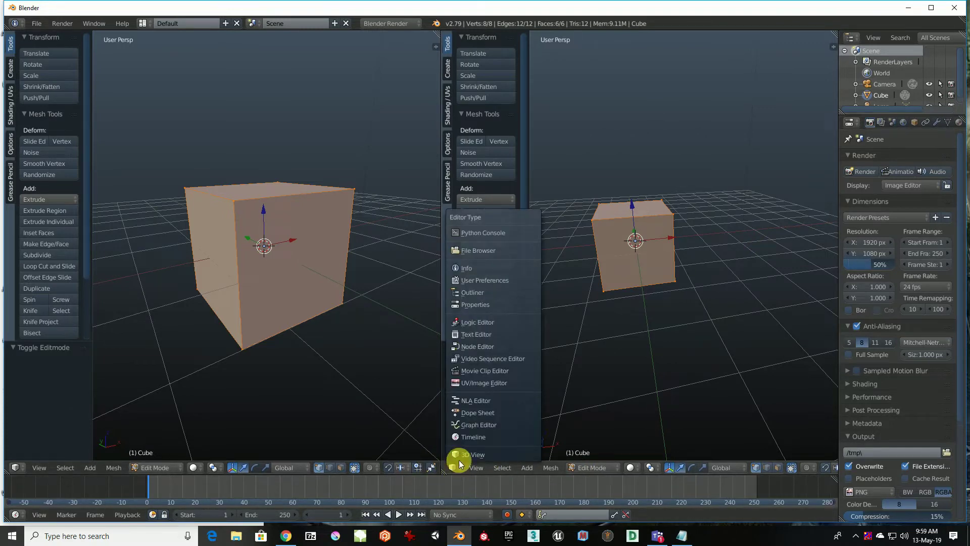
click(505, 386)
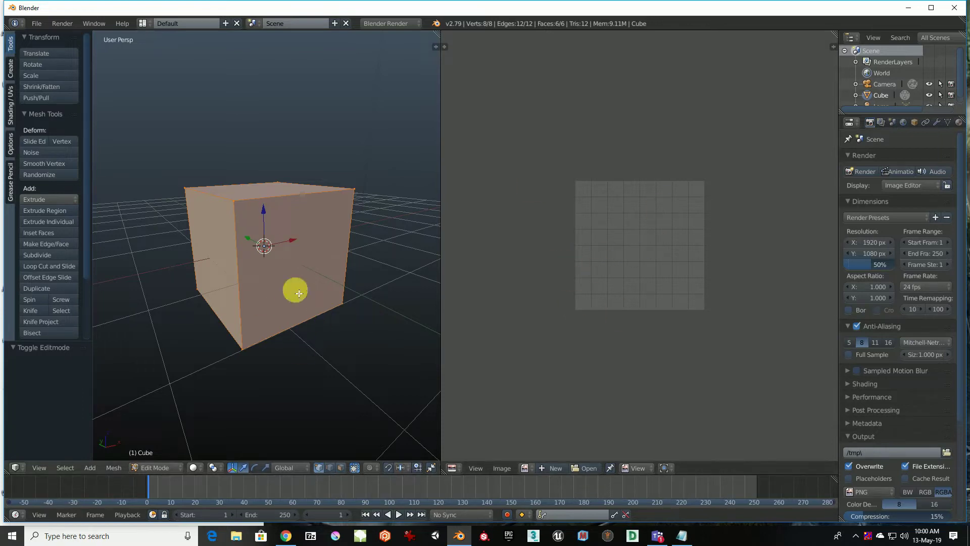
mouse_move(292, 288)
middle_down()
mouse_move(319, 342)
mouse_move(323, 308)
mouse_move(303, 318)
mouse_move(314, 322)
middle_up()
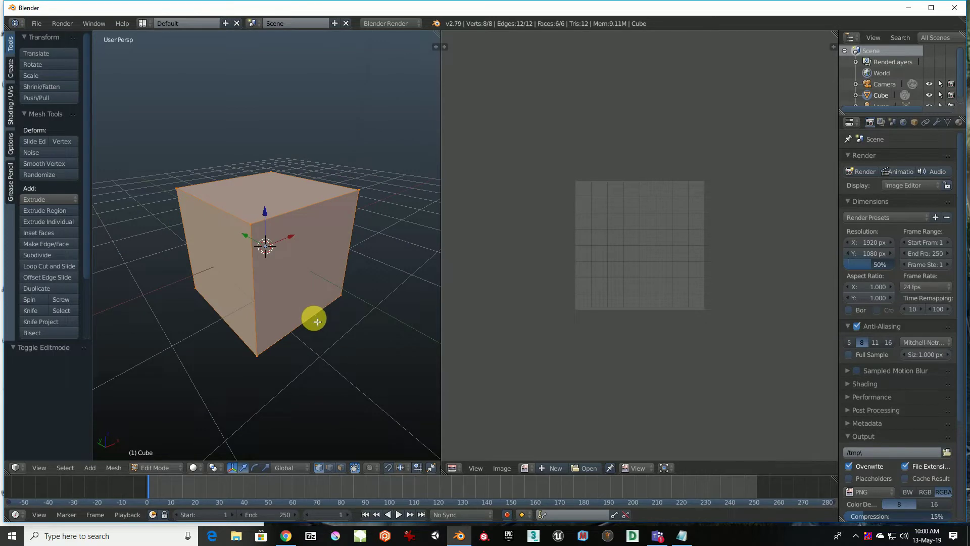
- Open the UV mapping menu, close it without unwrapping, and bring up Notepad
key(u)
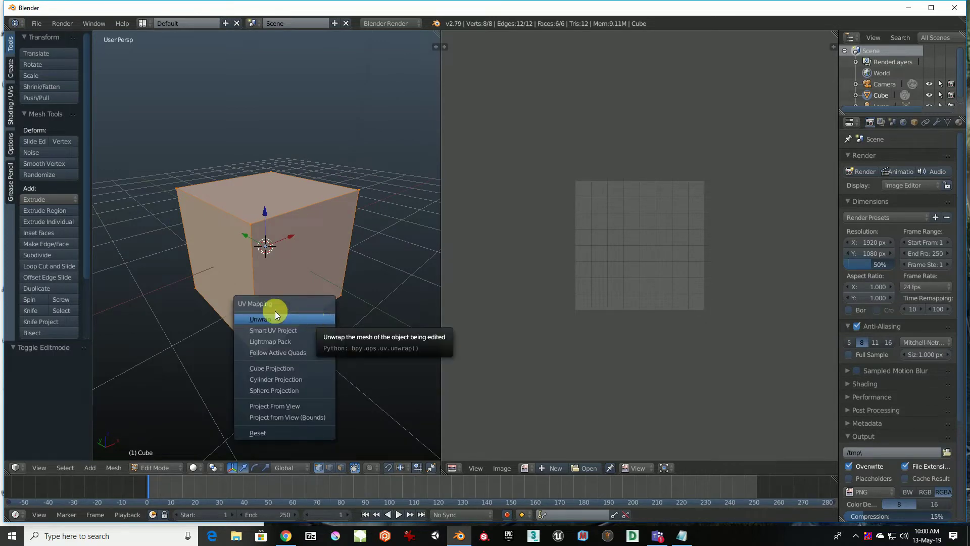
click(308, 368)
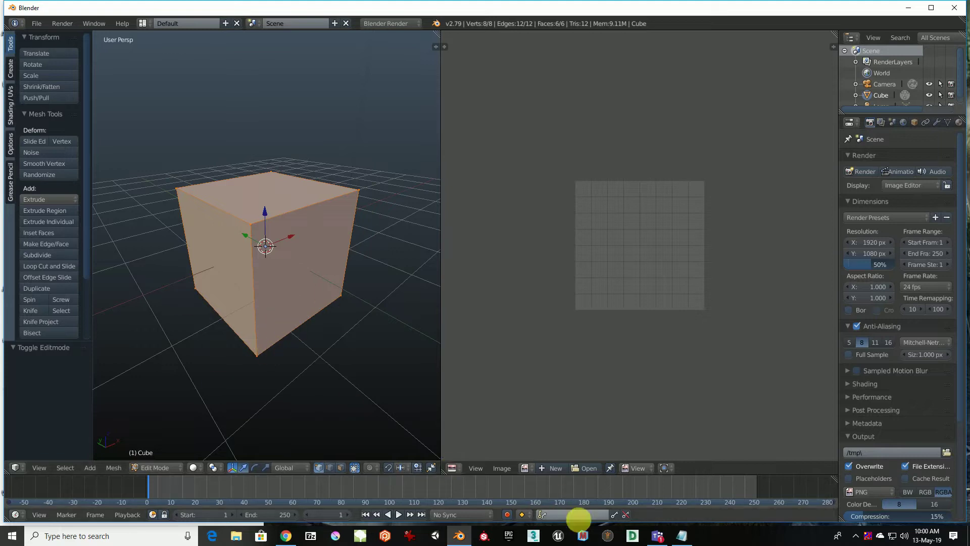
click(682, 537)
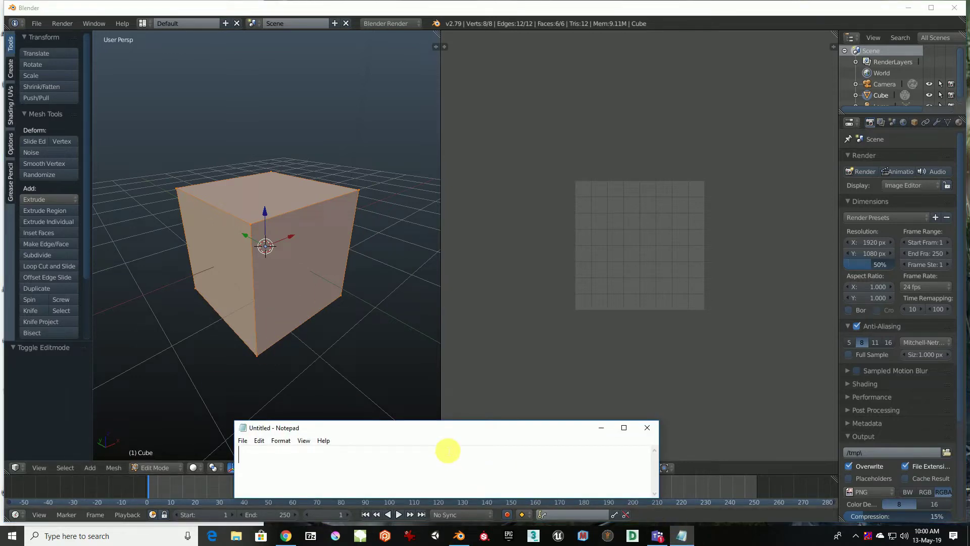
- Type the tip 'In the edit mode' in Notepad, then erase it
text(it mode Press U for UV mapping)
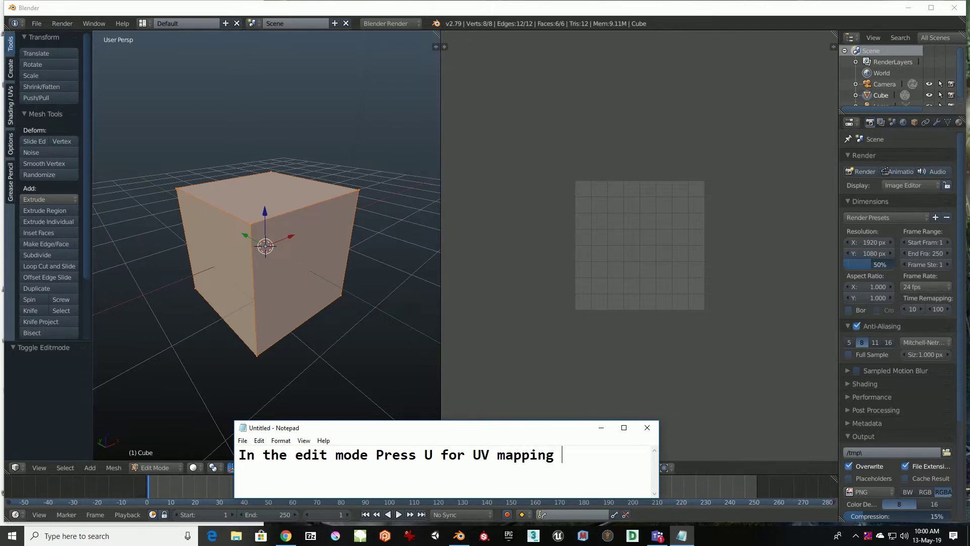
key(BackSpace)
key(BackSpace)
key(BackSpace)
key(BackSpace)
key(BackSpace)
key(BackSpace)
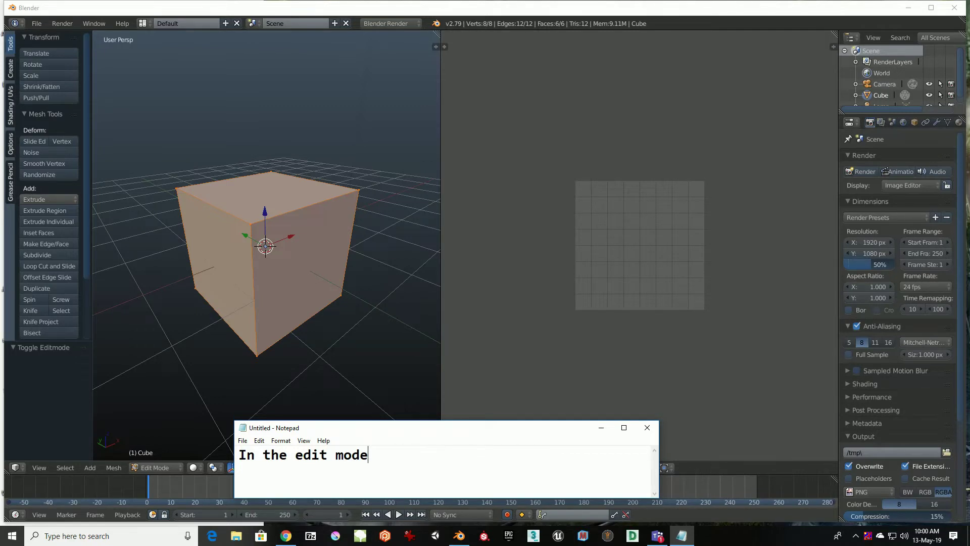
key(BackSpace)
key(BackSpace)
key(BackSpace)
key(BackSpace)
key(BackSpace)
- Hide Notepad and unwrap the cube's mesh with U > Unwrap
click(601, 428)
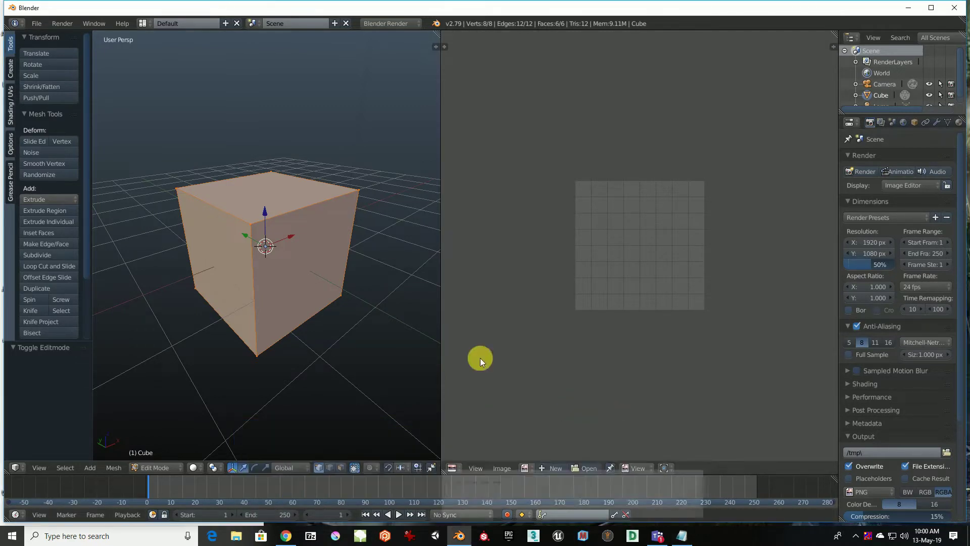
mouse_move(263, 254)
middle_down()
mouse_move(259, 244)
mouse_move(254, 251)
middle_up()
key(u)
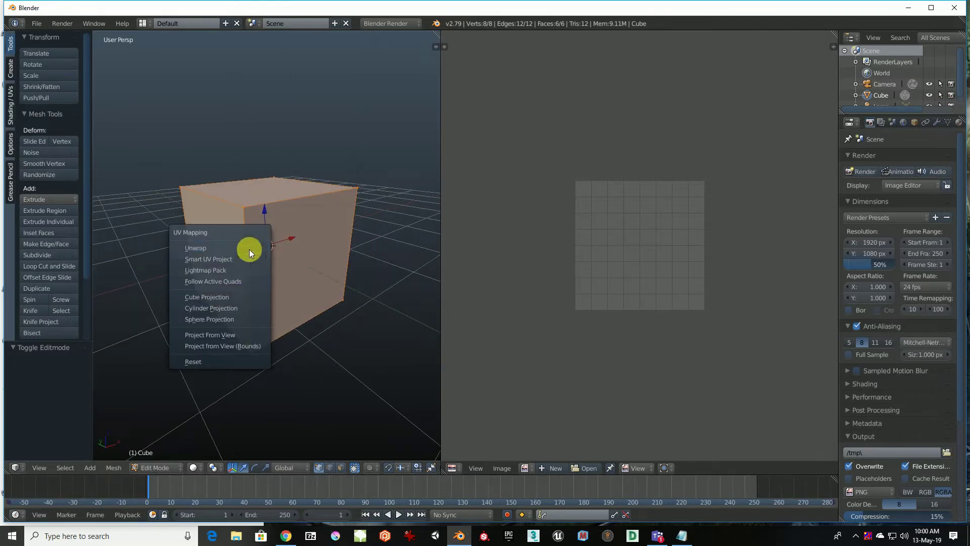
click(209, 248)
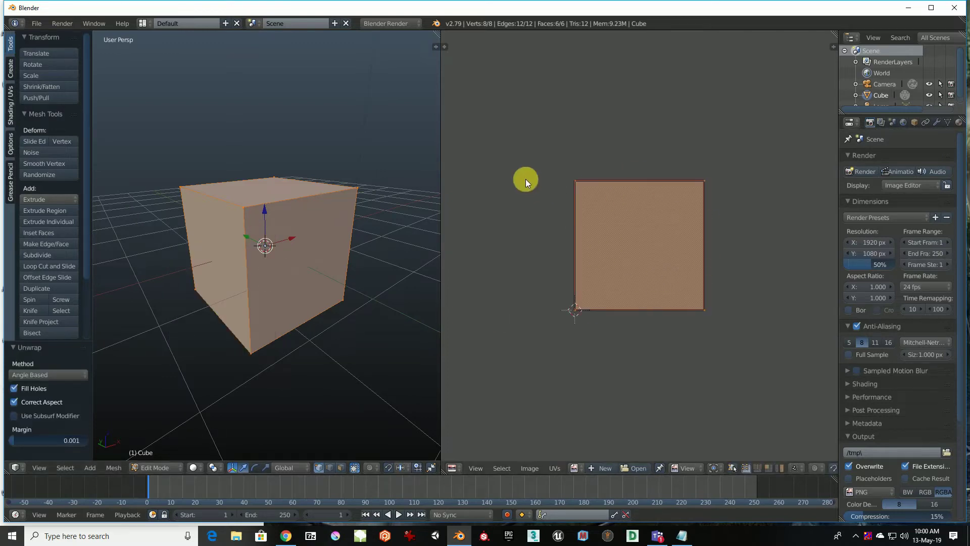
- Show a narrow UV tools panel, widen the UV editor, and switch UV selection to faces
click(450, 47)
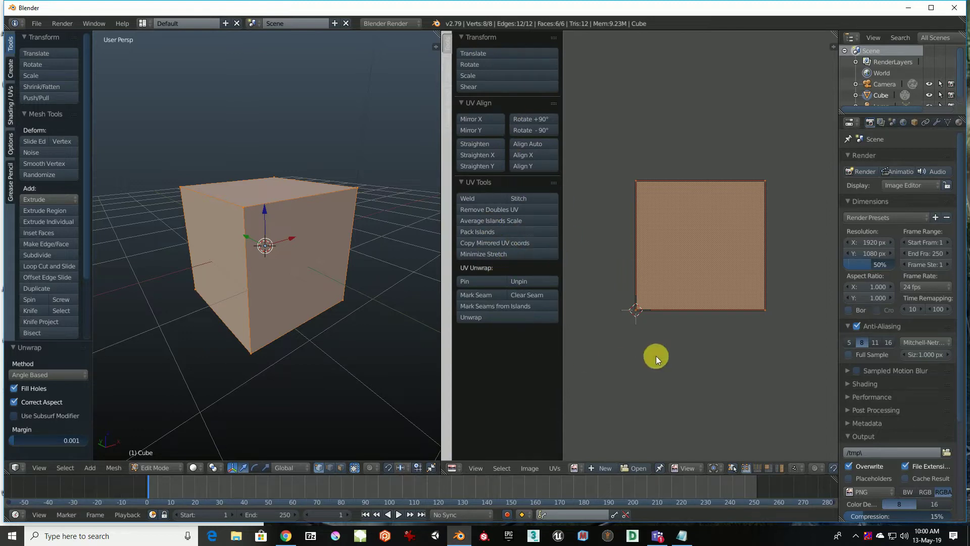
middle_drag(656, 349, 637, 344)
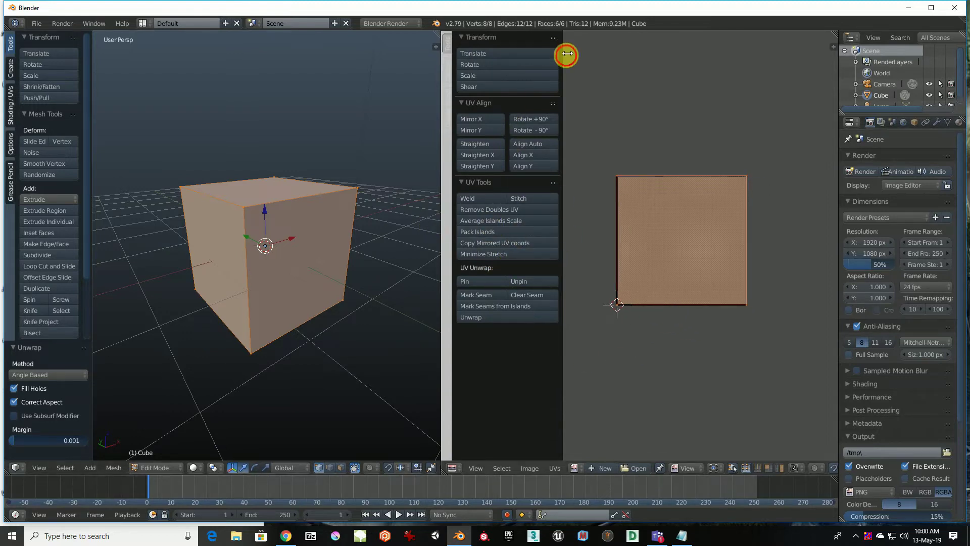
mouse_move(562, 51)
mouse_down()
mouse_move(526, 59)
mouse_move(538, 56)
mouse_up()
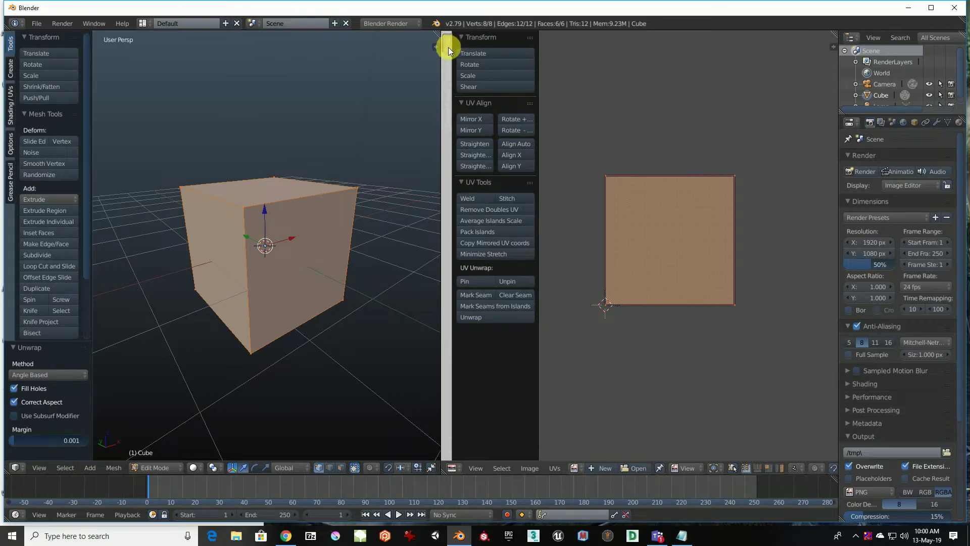
drag(448, 47, 387, 76)
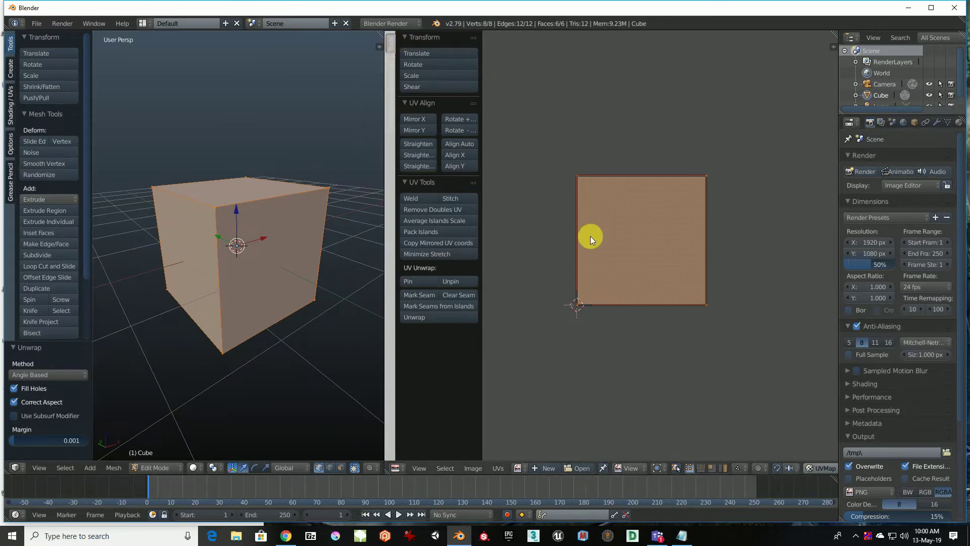
scroll(590, 235, up, 2)
scroll(642, 251, down, 1)
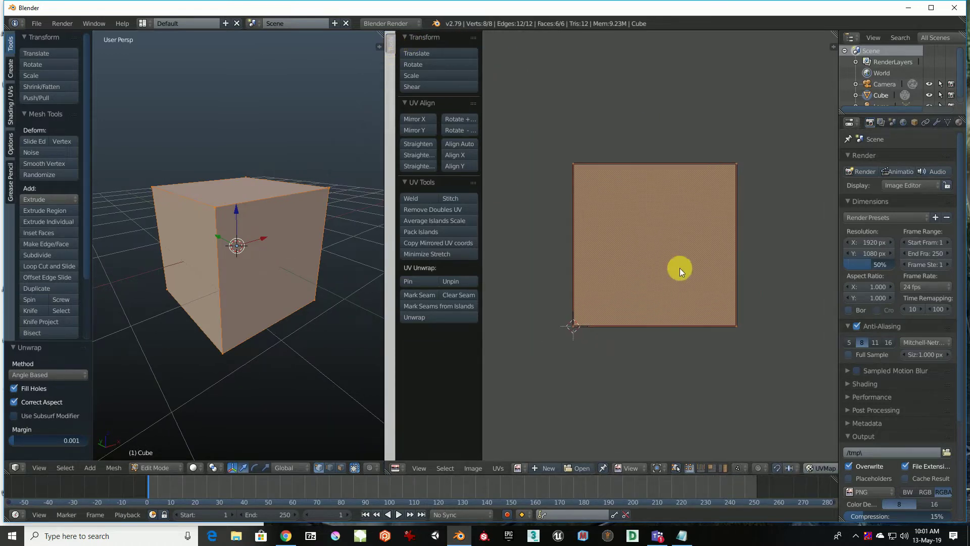
click(711, 469)
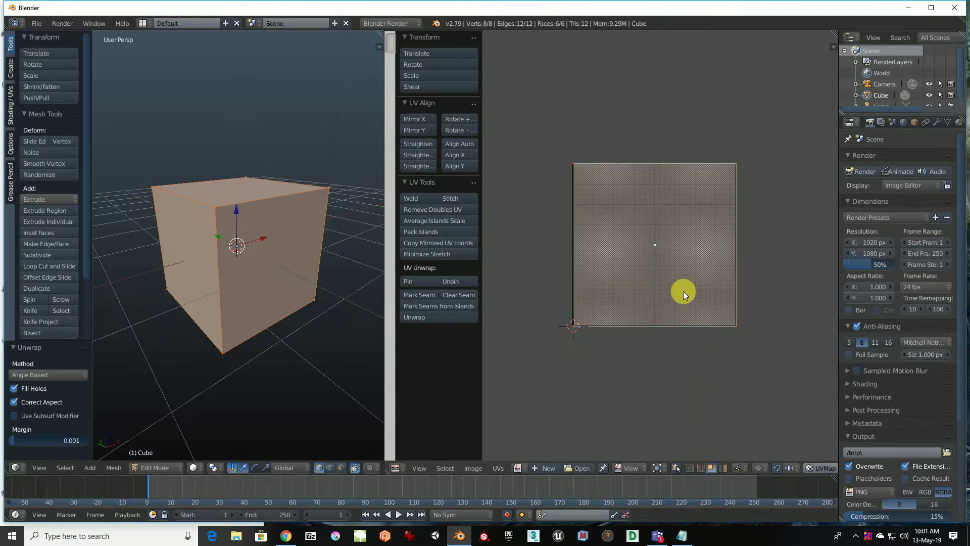
- Grab a UV face out of the overlapping stack and place it at the upper right
key(g)
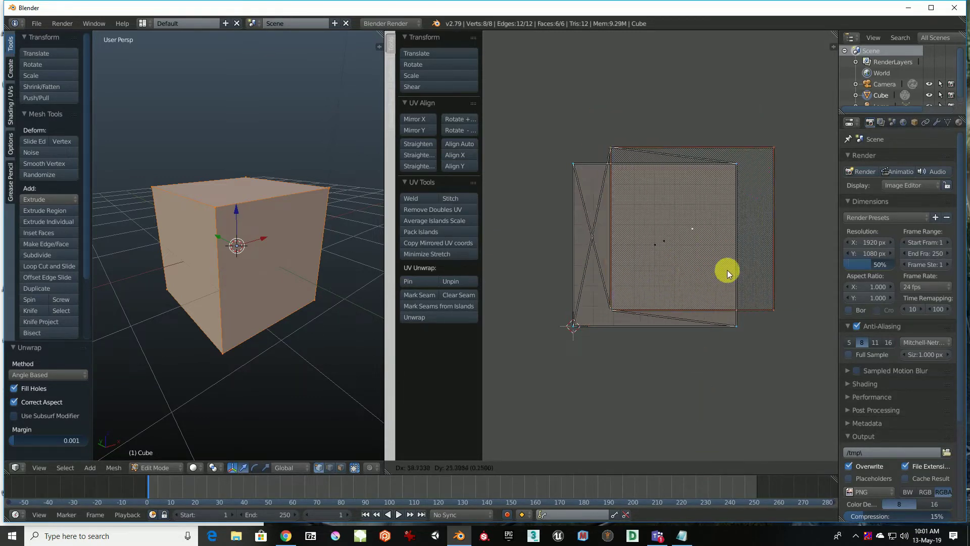
click(699, 279)
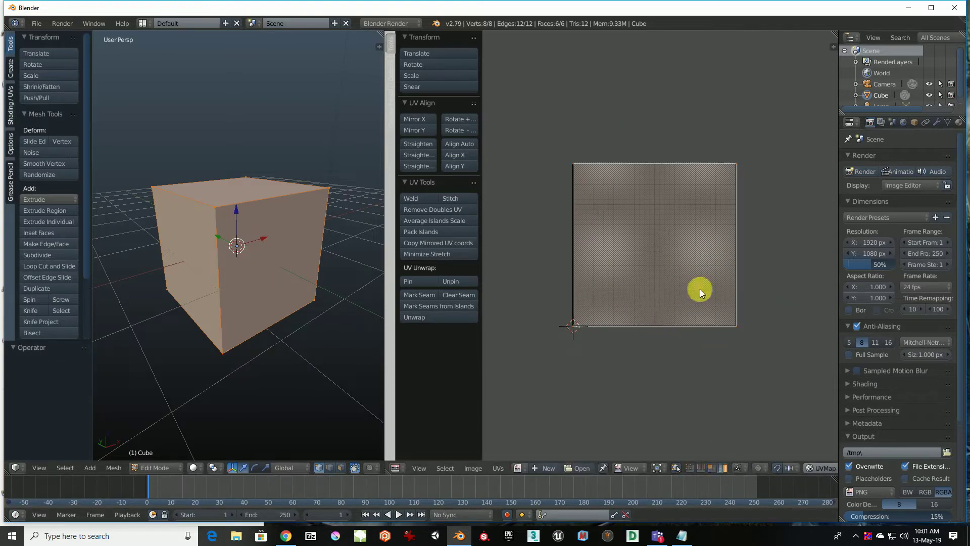
right_click(677, 268)
key(g)
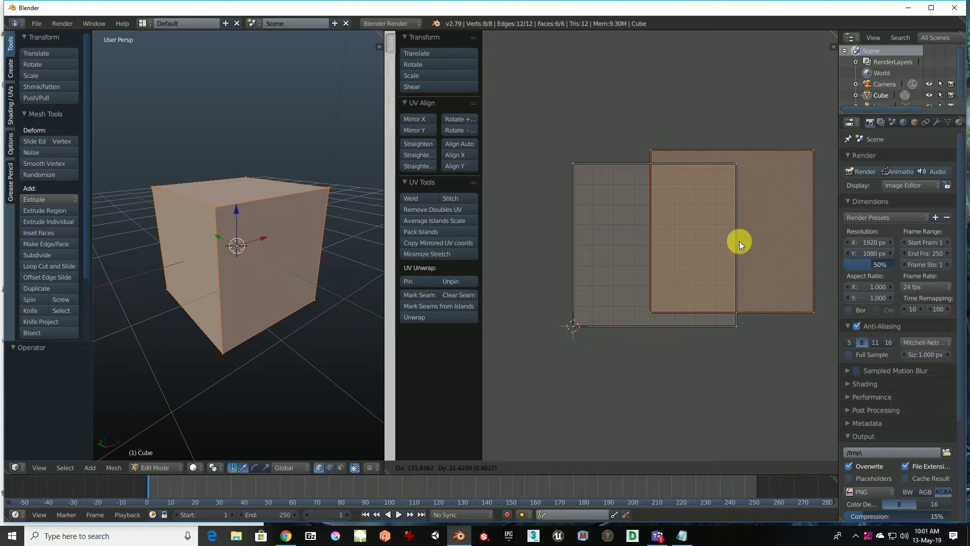
click(659, 180)
scroll(677, 282, down, 2)
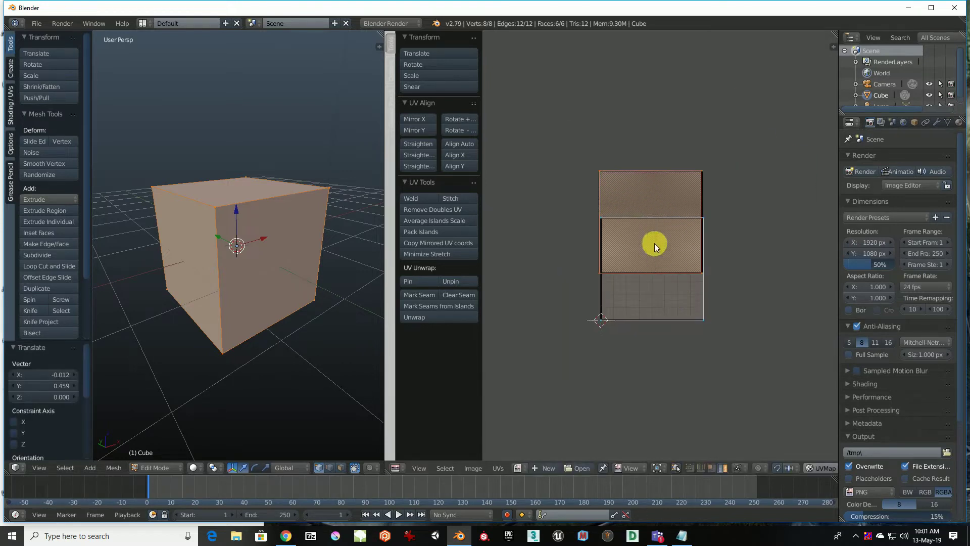
key(g)
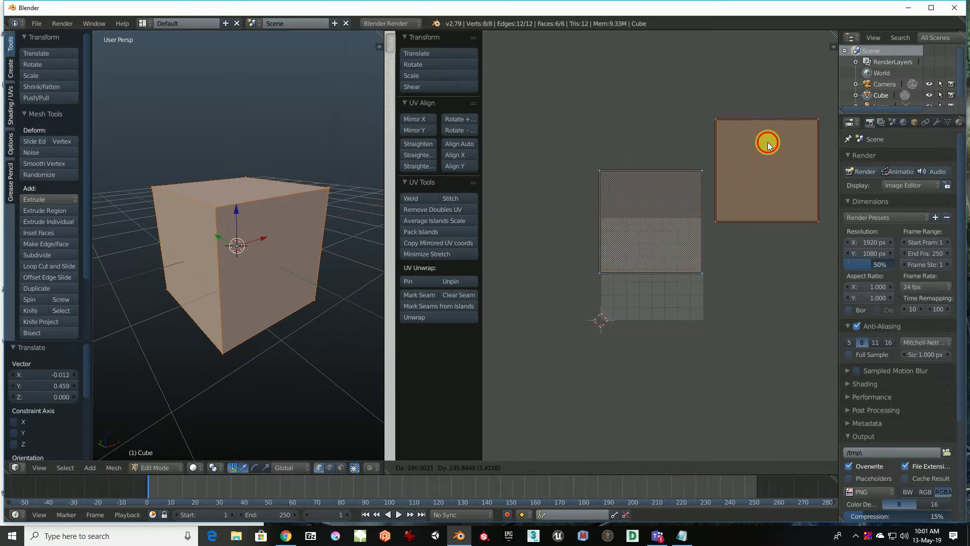
click(767, 142)
- Move the grey and upper-left UV faces apart toward the upper left of the layout
right_click(686, 192)
key(g)
click(617, 99)
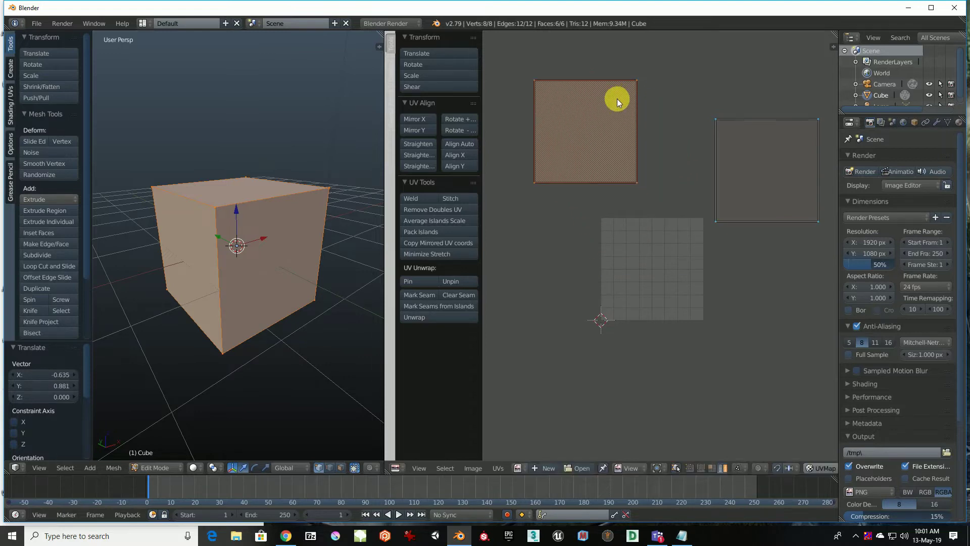
key(ctrl+z)
right_click(596, 142)
key(g)
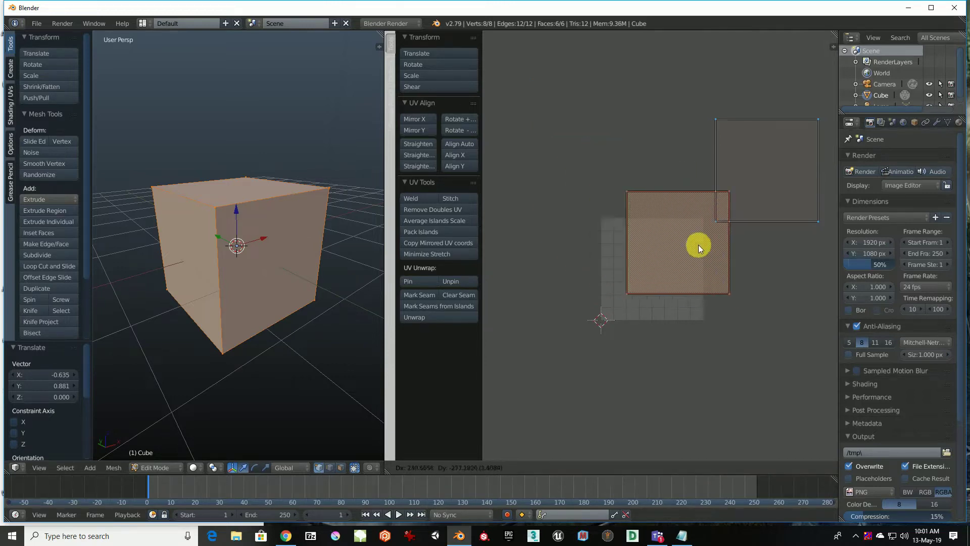
click(622, 159)
key(g)
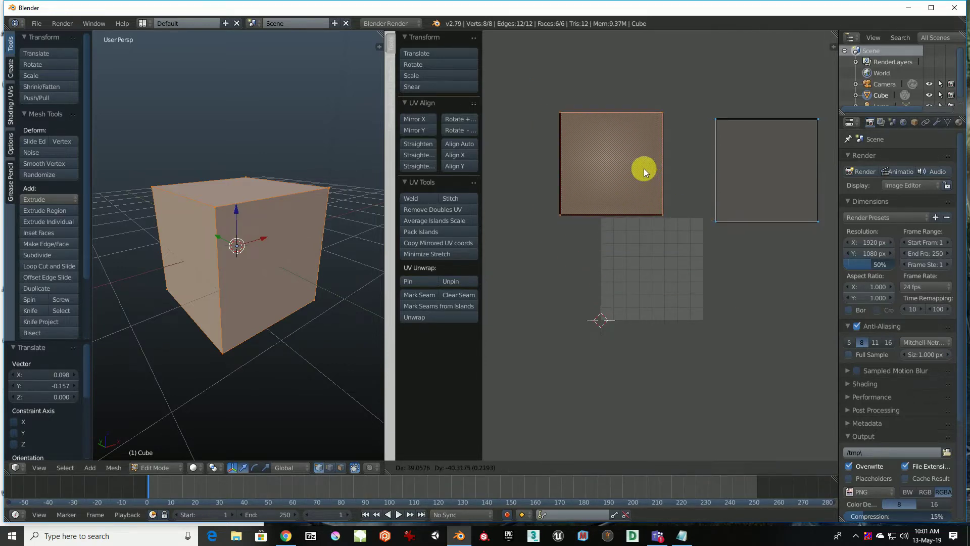
click(644, 168)
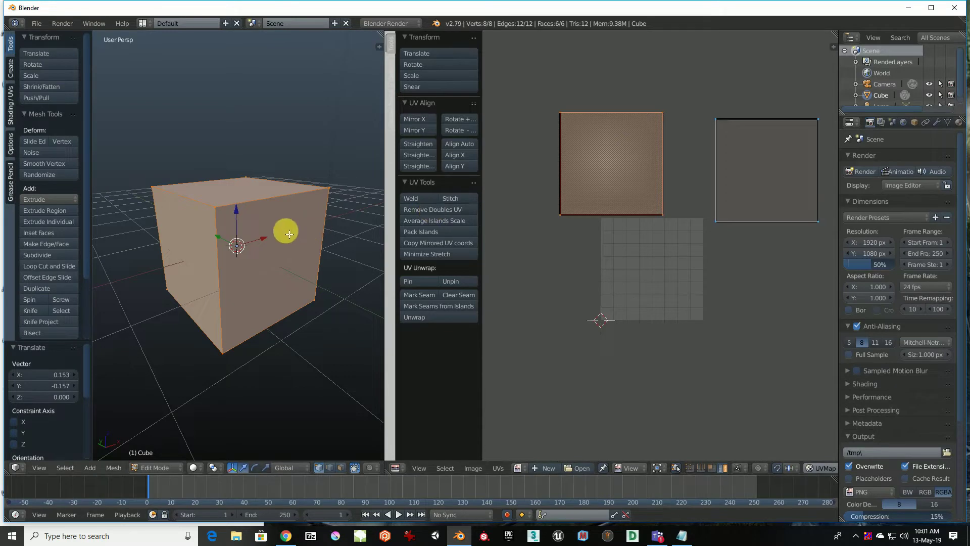
middle_drag(286, 232, 290, 237)
key(u)
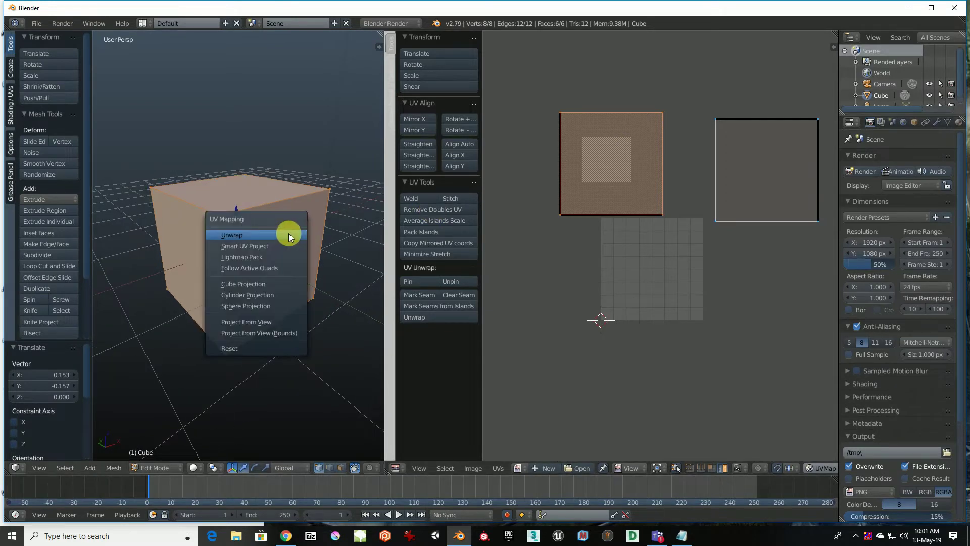
- Apply Smart UV Project with default settings, then select individual islands to check them
click(254, 248)
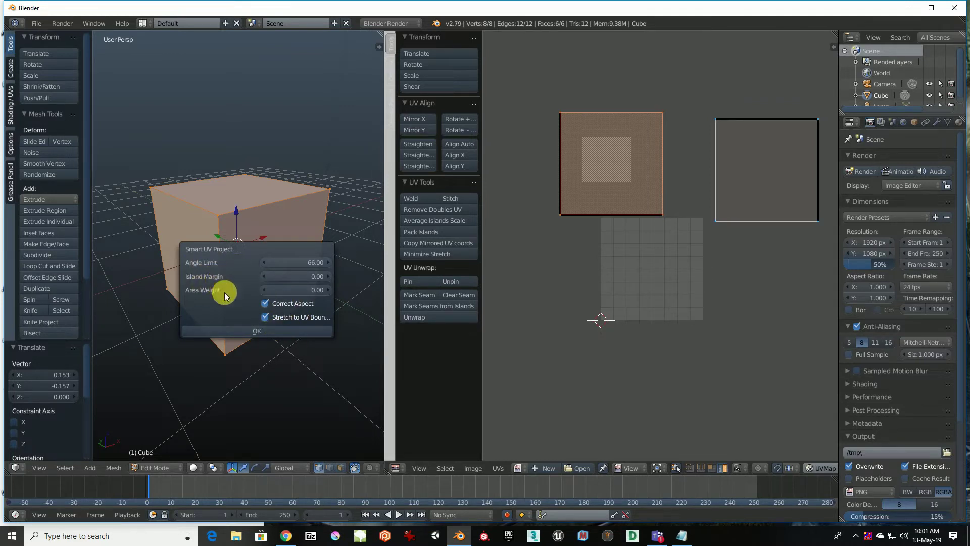
click(267, 332)
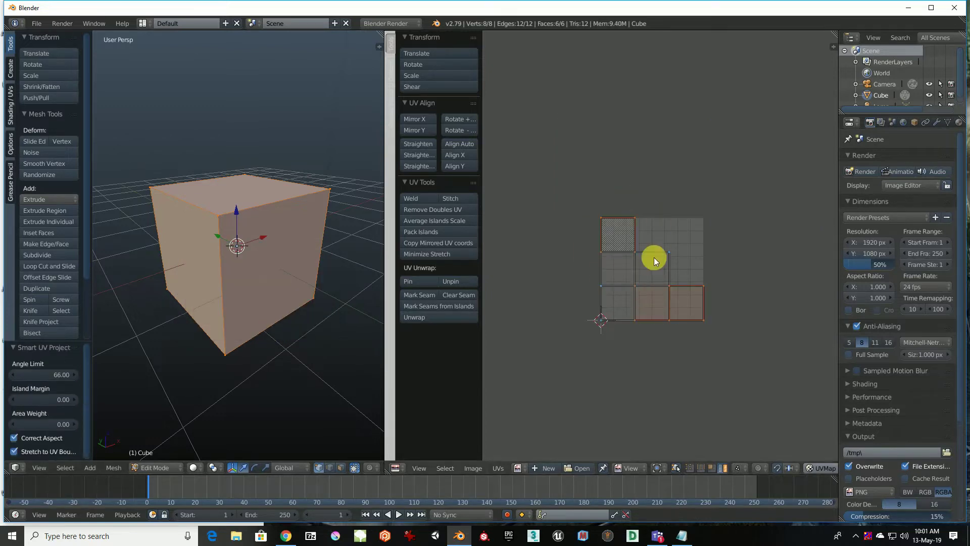
right_click(614, 234)
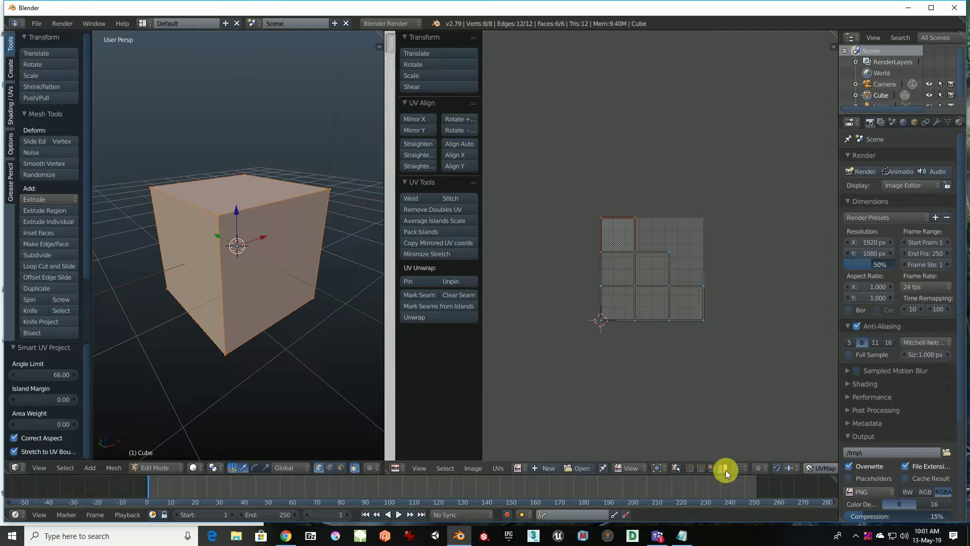
right_click(687, 292)
right_click(652, 267)
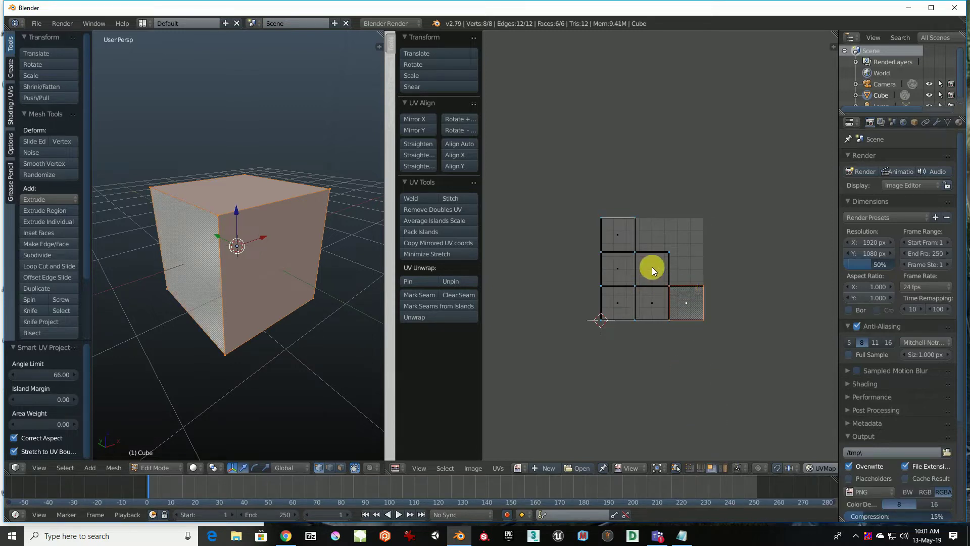
right_click(652, 305)
right_click(620, 303)
right_click(617, 268)
right_click(617, 234)
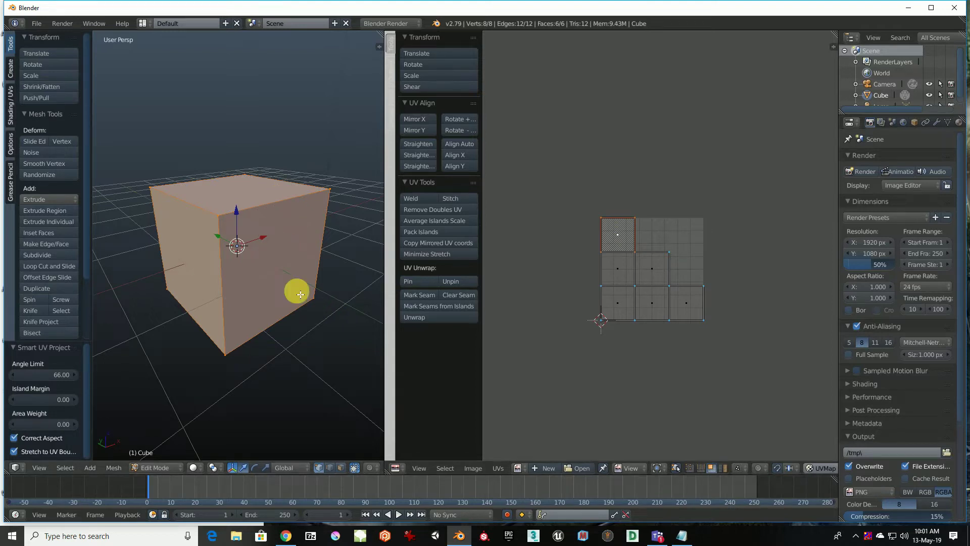
- Switch to face select mode, select the cube's front face, and centre the UV view on its island
click(341, 468)
right_click(287, 241)
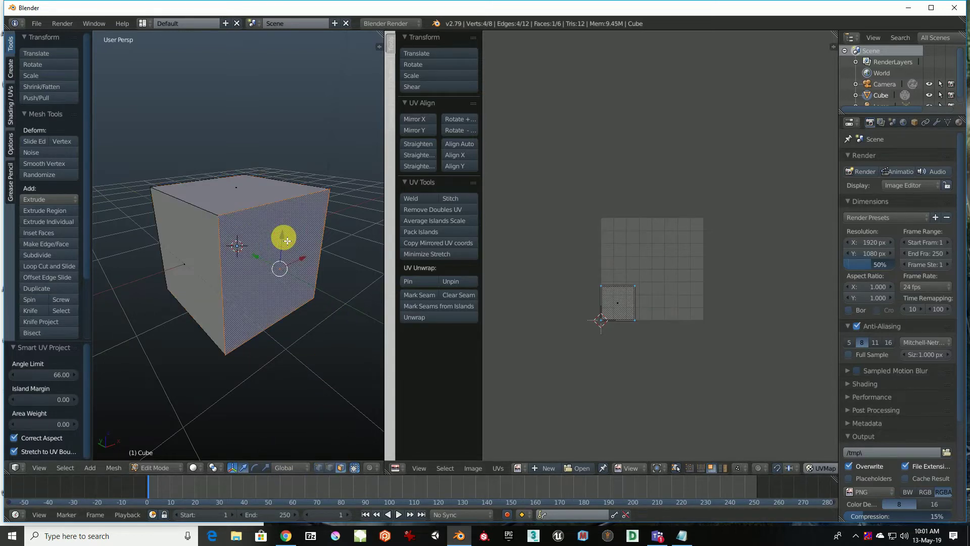
scroll(570, 293, up, 1)
scroll(574, 316, up, 2)
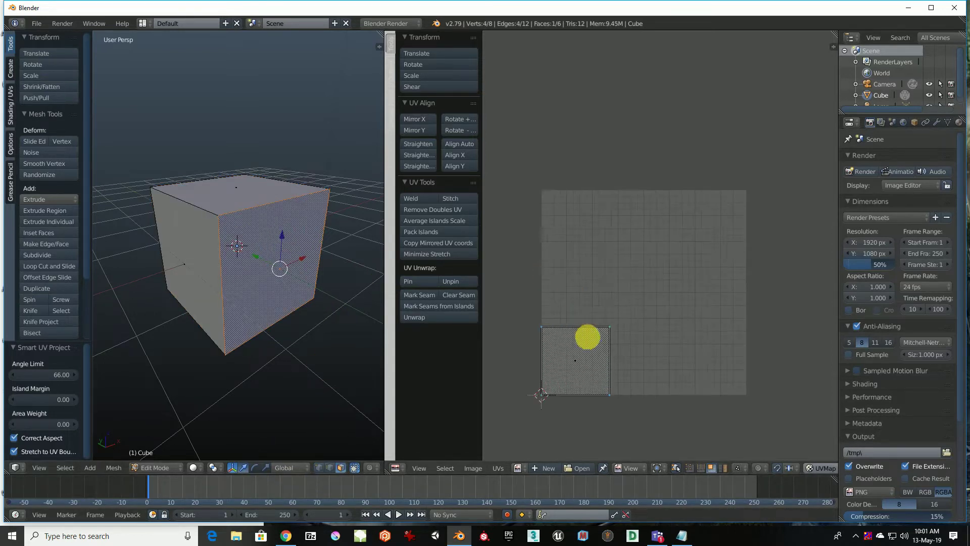
middle_drag(588, 337, 617, 314)
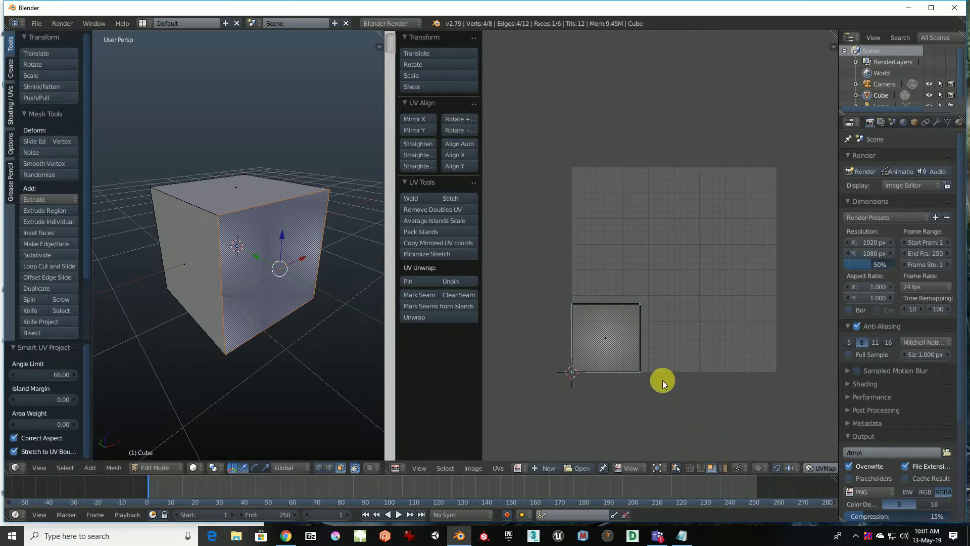
scroll(660, 377, down, 1)
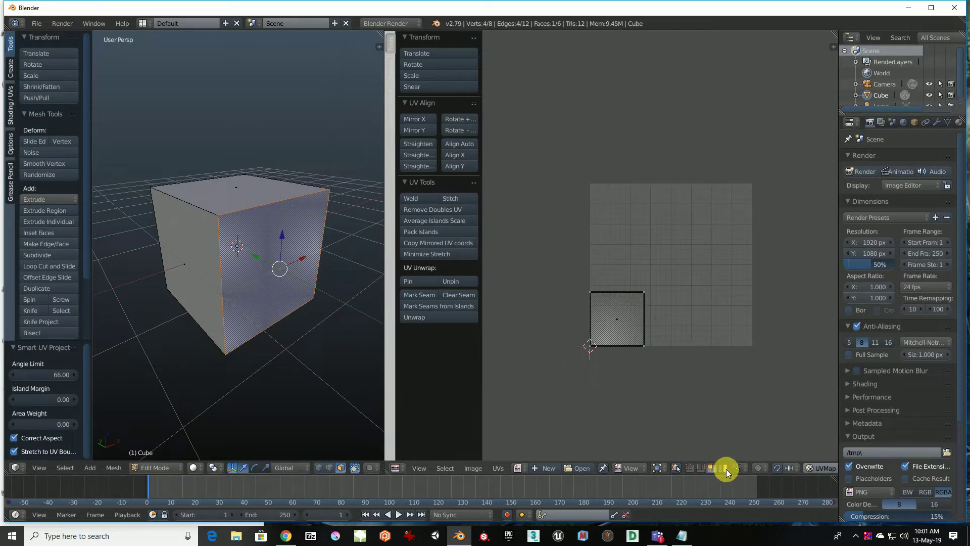
- Enable UV Sync Selection in the UV editor header so all faces show
click(677, 467)
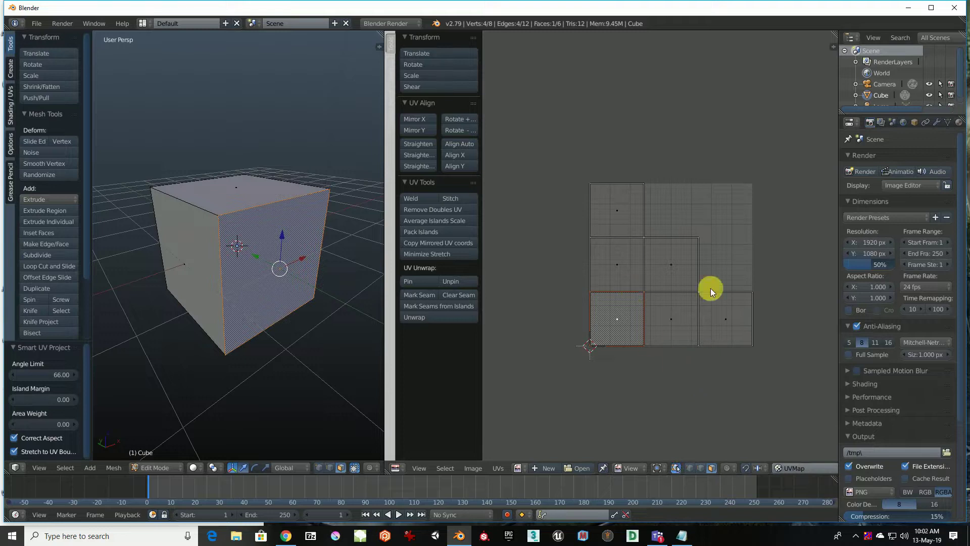
click(675, 468)
click(675, 469)
click(675, 469)
click(675, 468)
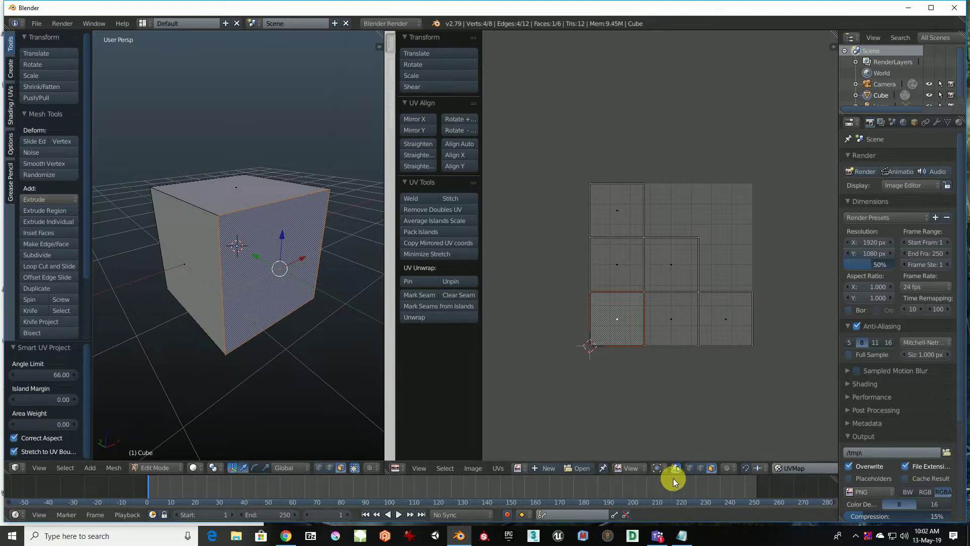
click(675, 468)
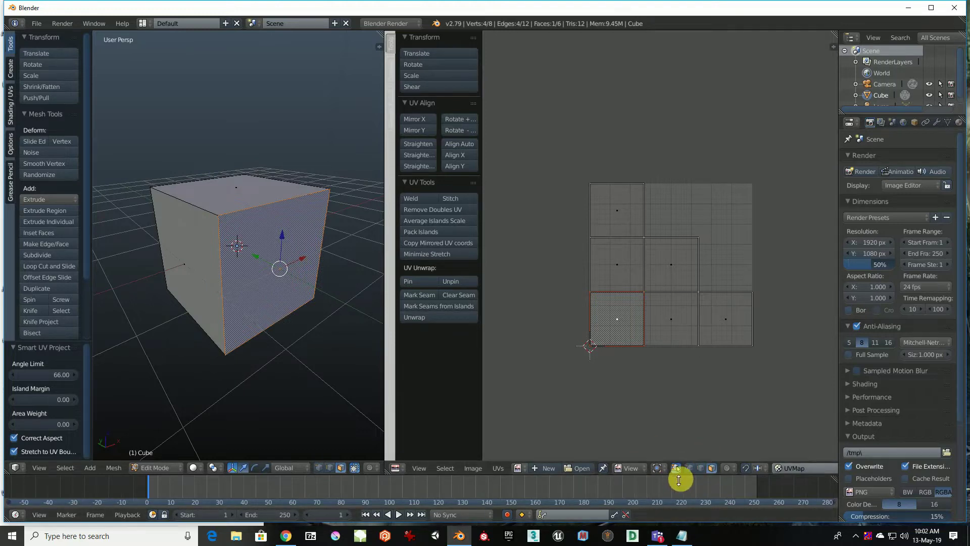
- Select the top-left and front-face islands, then the cube's top face
click(617, 260)
click(626, 214)
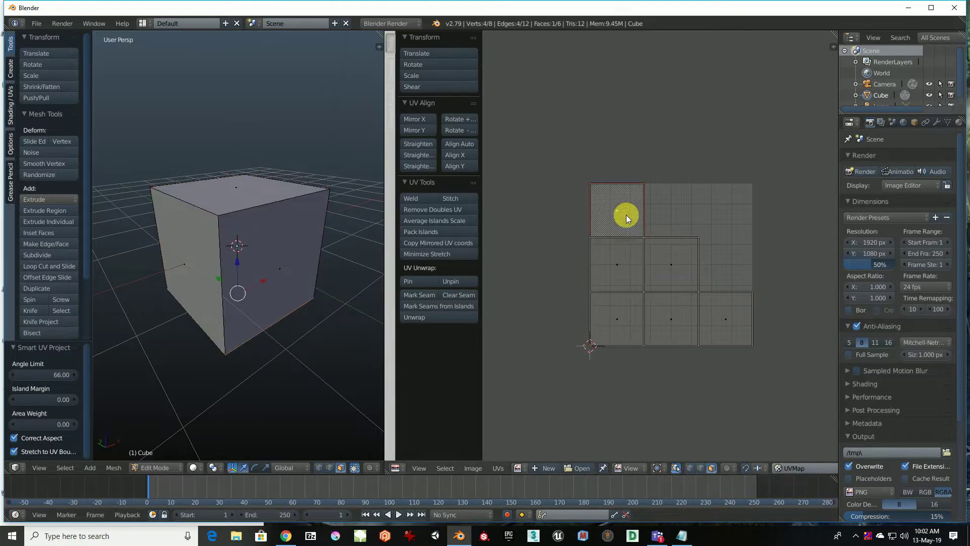
click(725, 314)
click(288, 245)
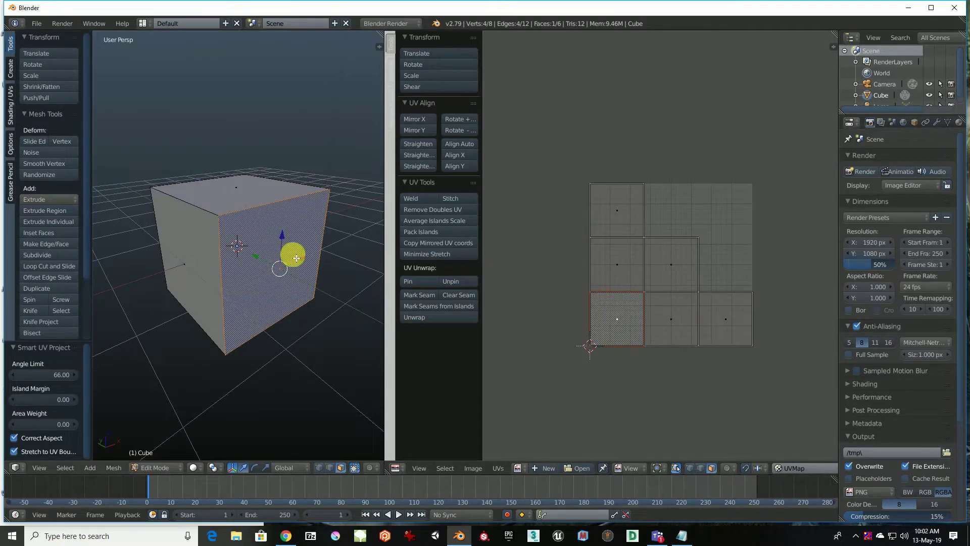
middle_drag(269, 261, 276, 224)
right_click(276, 225)
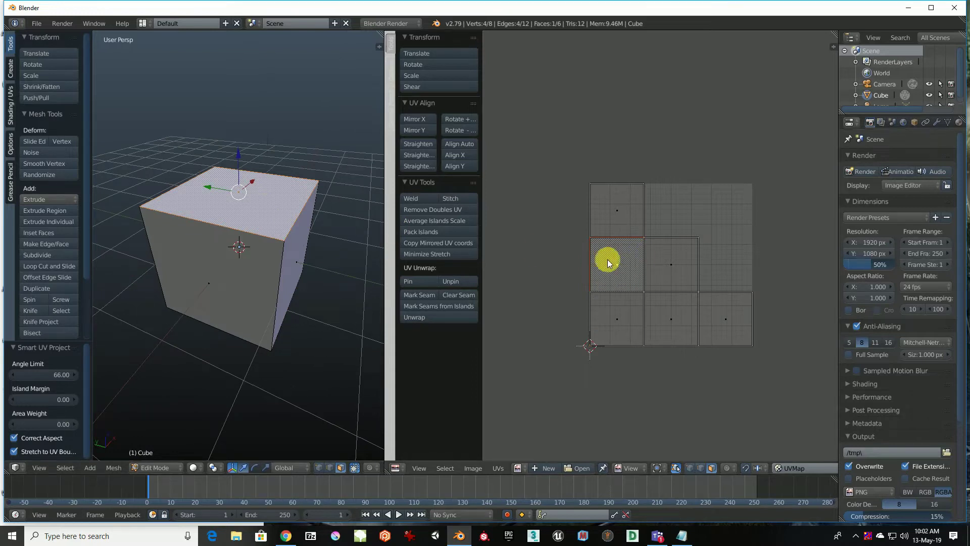
scroll(616, 262, up, 2)
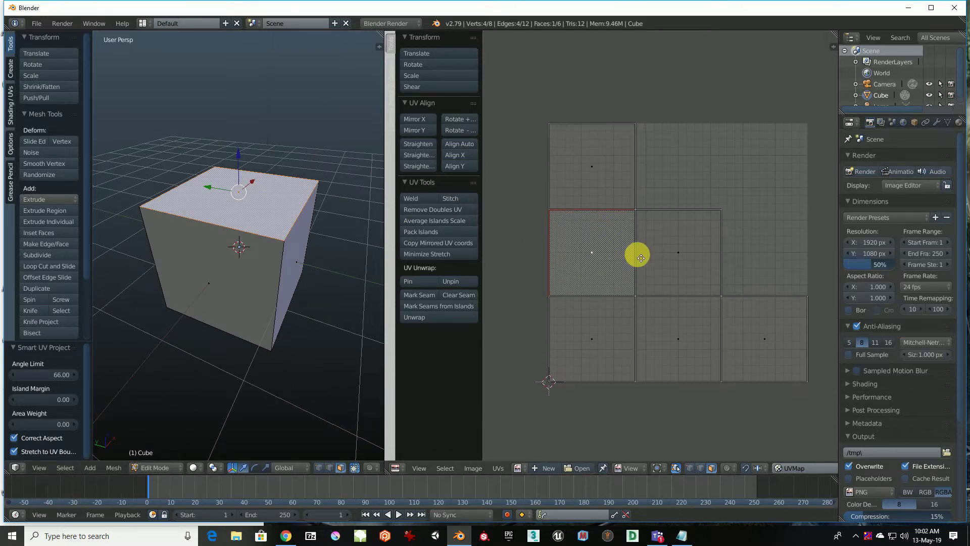
scroll(635, 253, down, 1)
scroll(659, 275, down, 1)
scroll(672, 202, up, 1)
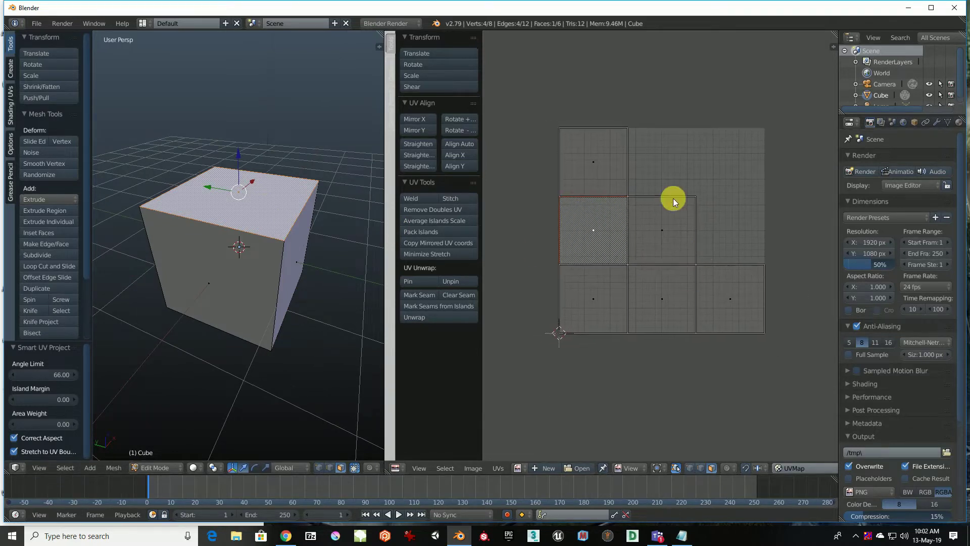
- Move the left-face, upper and top-face UV islands apart, above and left of the grid
right_click(666, 239)
key(g)
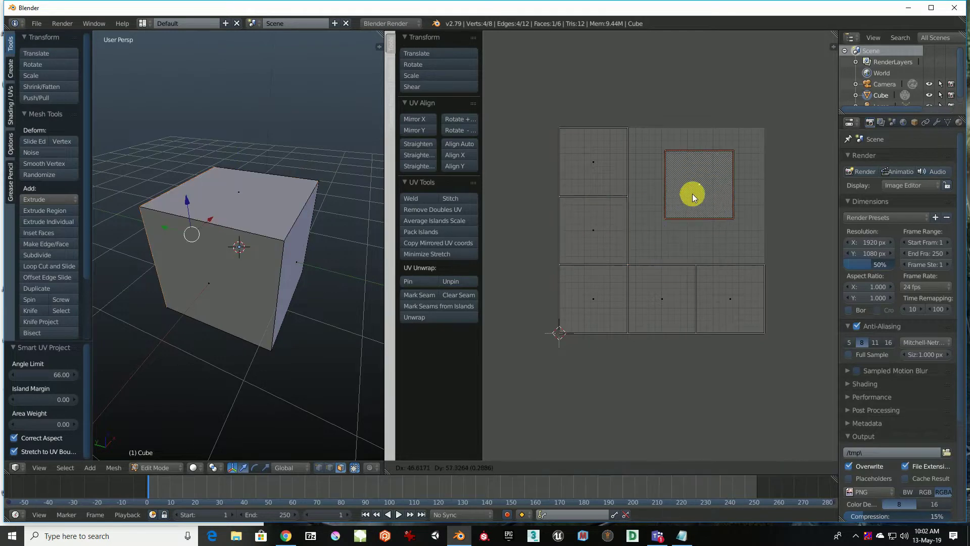
click(702, 192)
right_click(609, 160)
key(g)
click(619, 124)
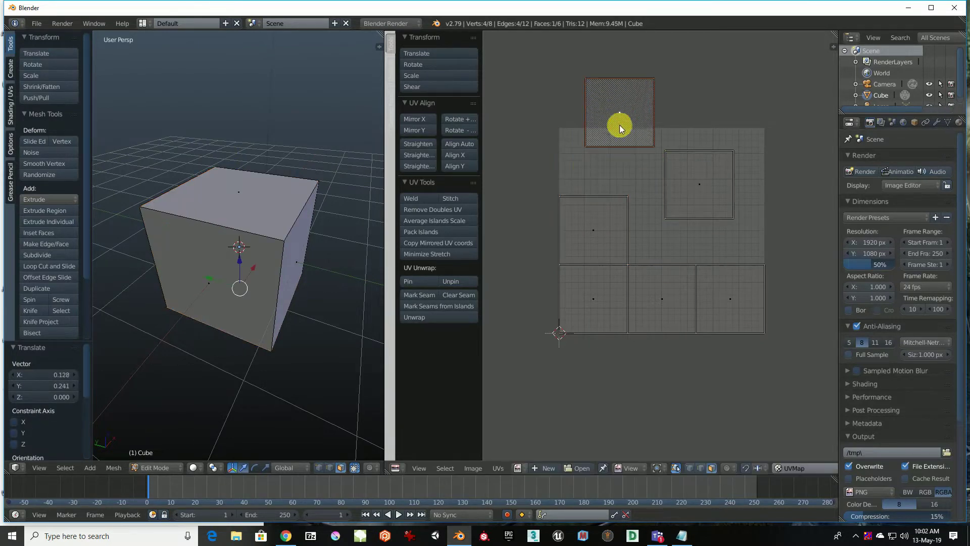
right_click(608, 217)
key(g)
click(557, 200)
- Move the bottom, right and left-middle UV islands further out from the grid
right_click(651, 293)
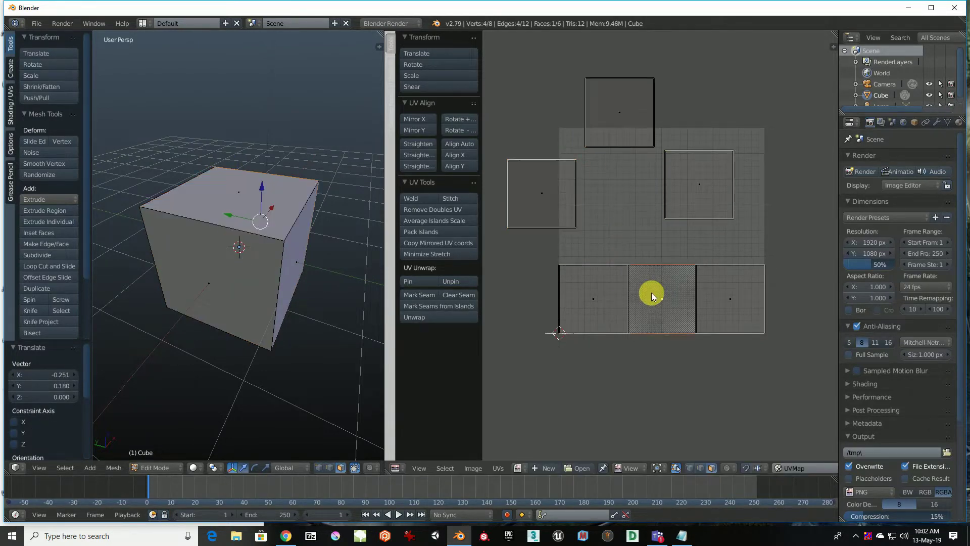
key(g)
click(665, 392)
right_click(730, 299)
key(g)
click(781, 278)
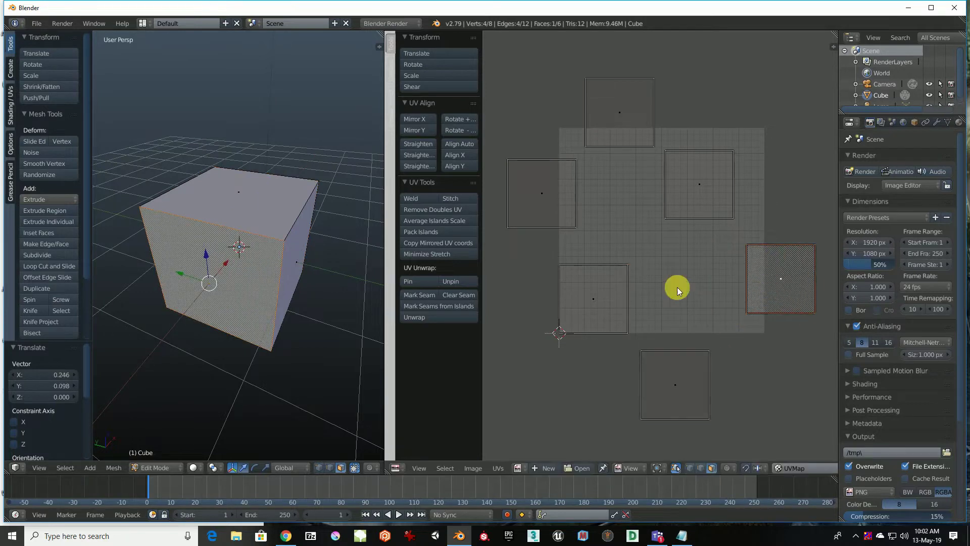
right_click(589, 289)
key(g)
click(524, 277)
- Orbit and zoom the 3D view toward the cube's right face, then bring up a blank Notepad
scroll(576, 298, down, 1)
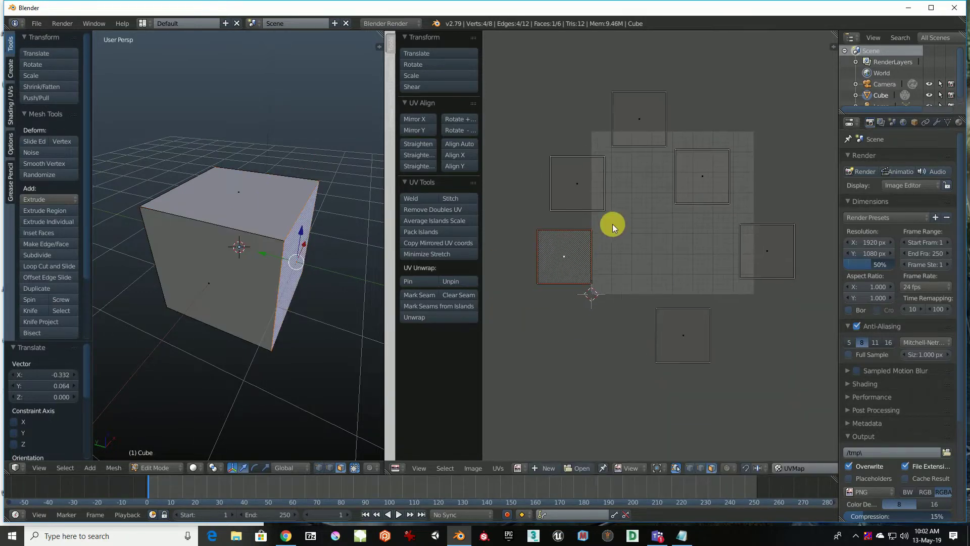
middle_drag(300, 255, 277, 322)
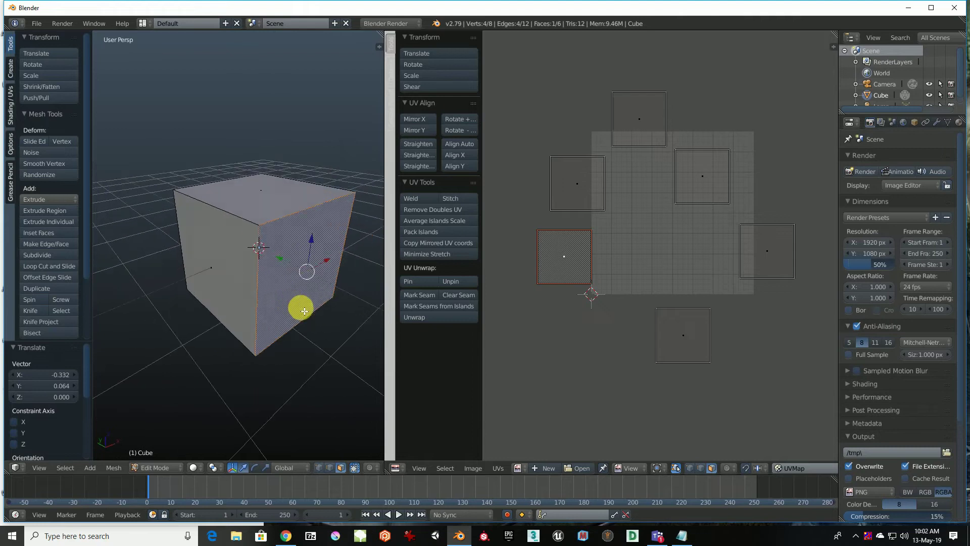
scroll(273, 319, up, 1)
scroll(273, 318, up, 1)
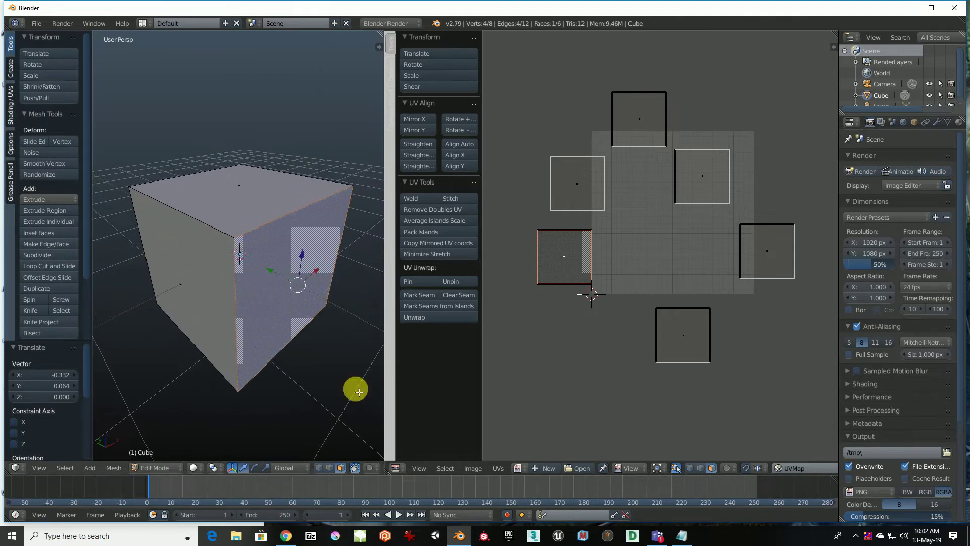
click(680, 540)
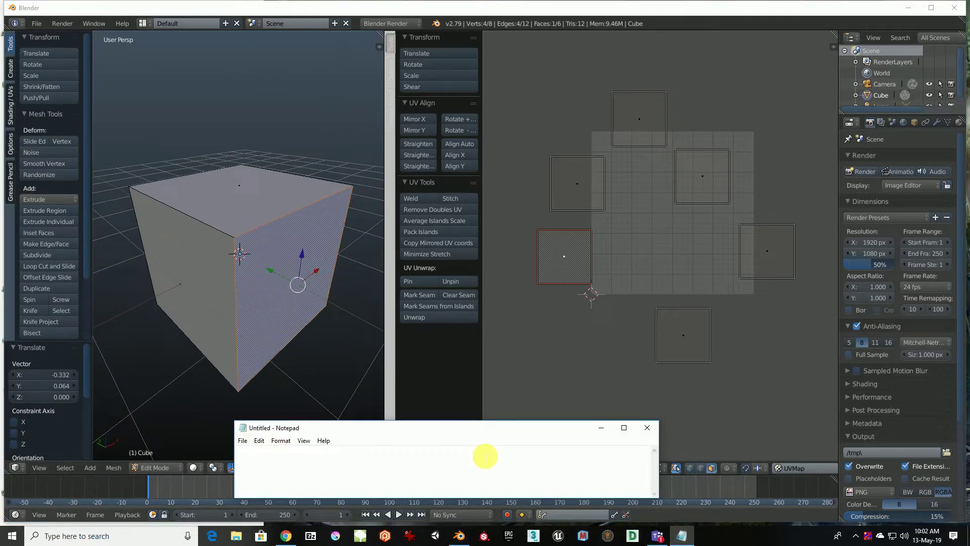
- Clear the brief Notepad caption and minimize Notepad so Blender's UV editor shows again
text(If)
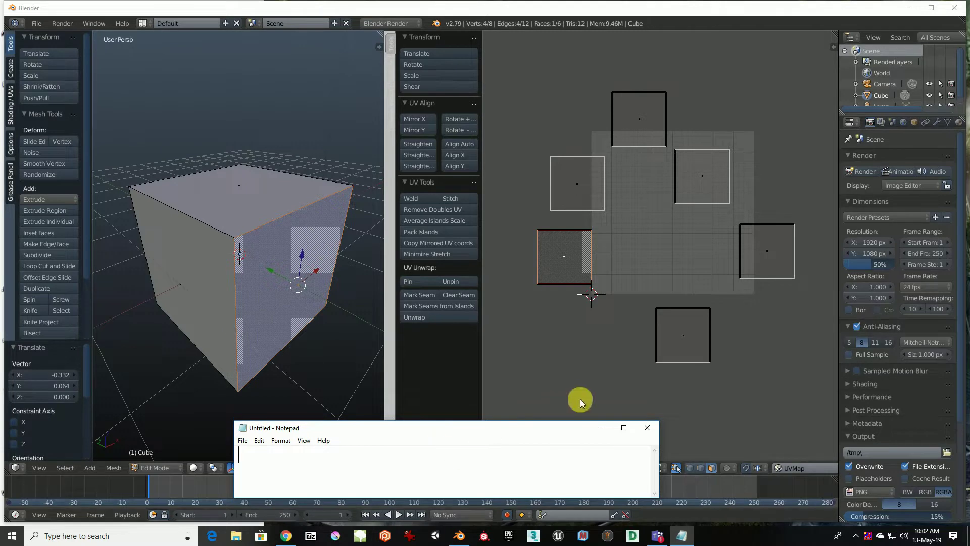
click(600, 427)
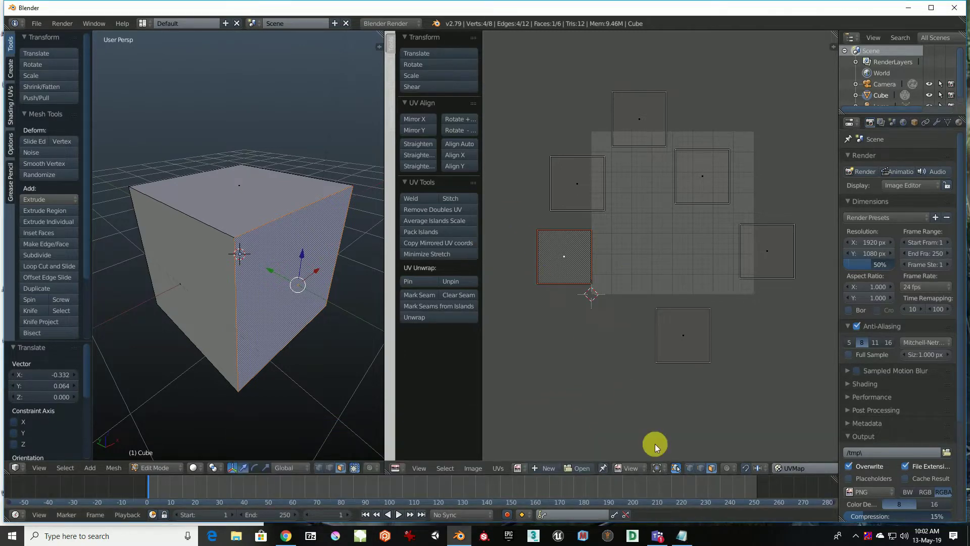
- Try several UV island edges before settling on the cube's top-right edge as the selection
right_click(568, 231)
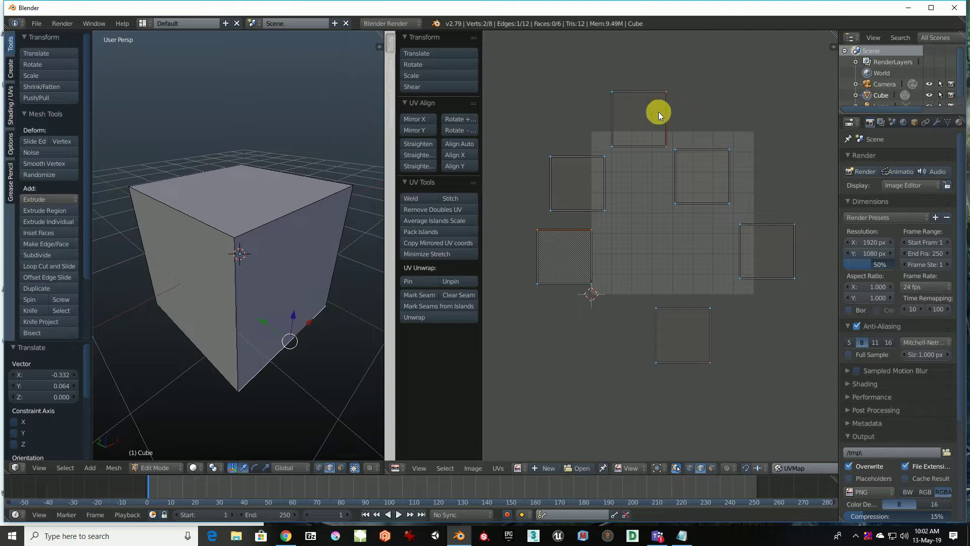
right_click(575, 211)
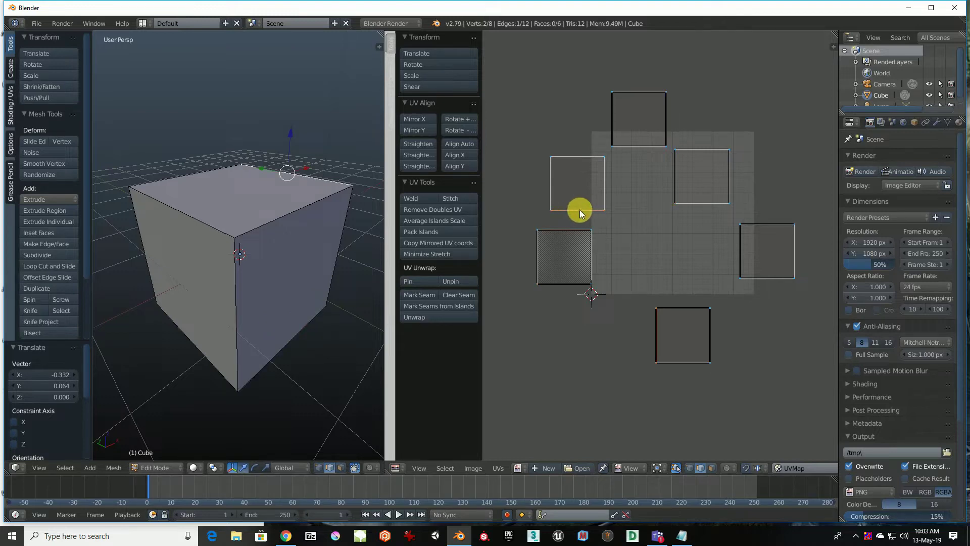
right_click(674, 180)
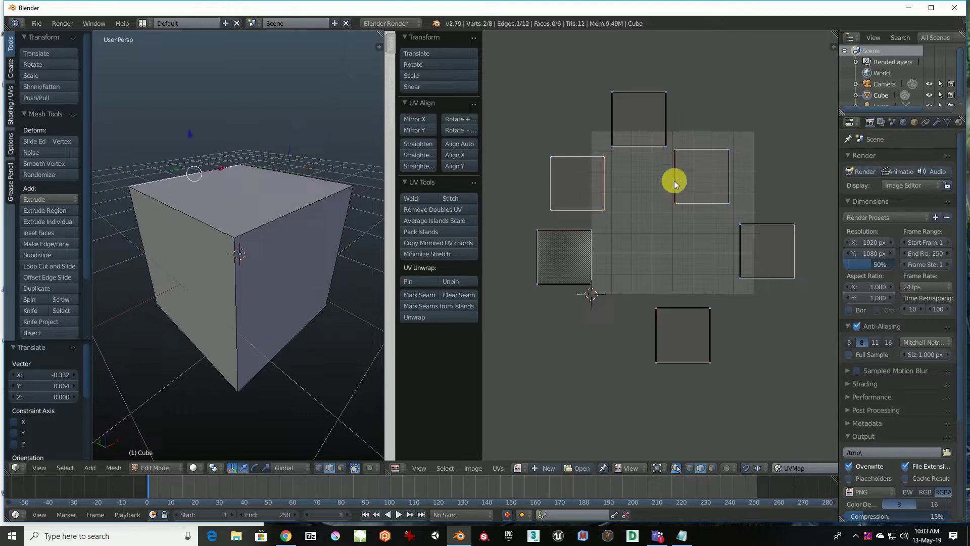
right_click(739, 253)
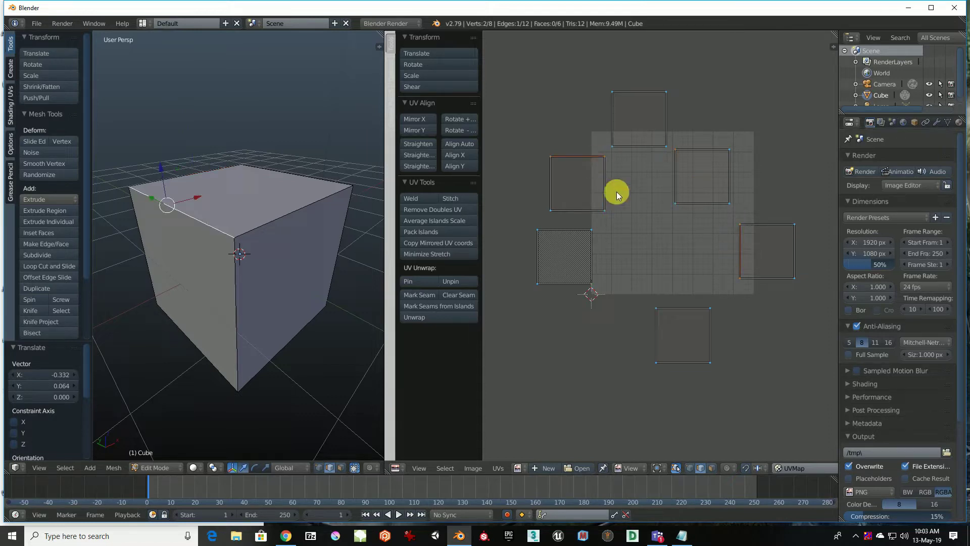
right_click(304, 206)
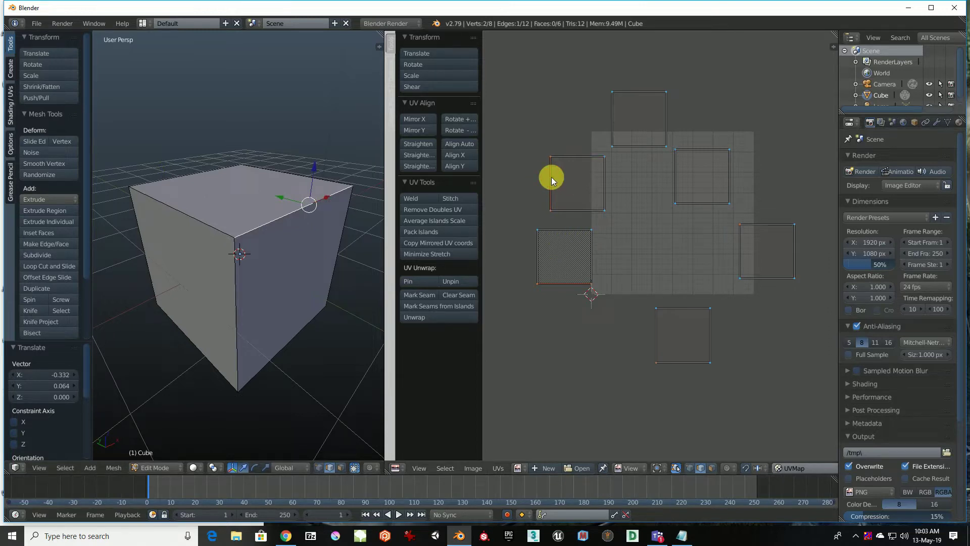
- Stitch the left UV island to its neighbour, then select the cube's top and right faces
click(455, 198)
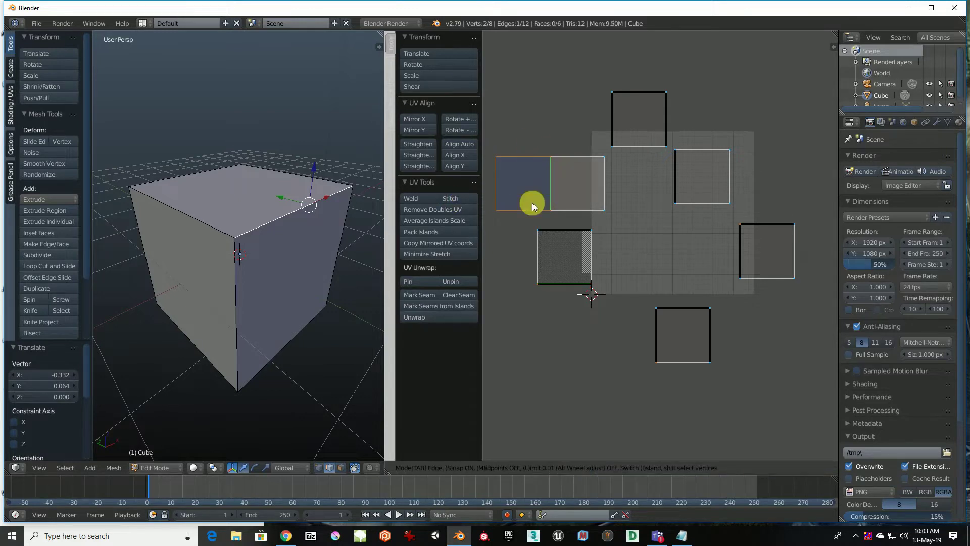
click(523, 216)
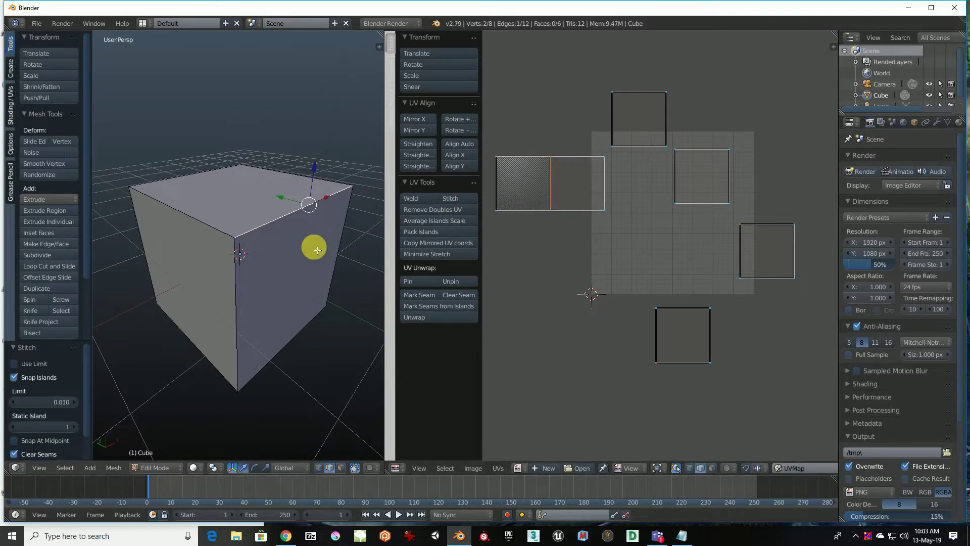
click(711, 468)
click(556, 164)
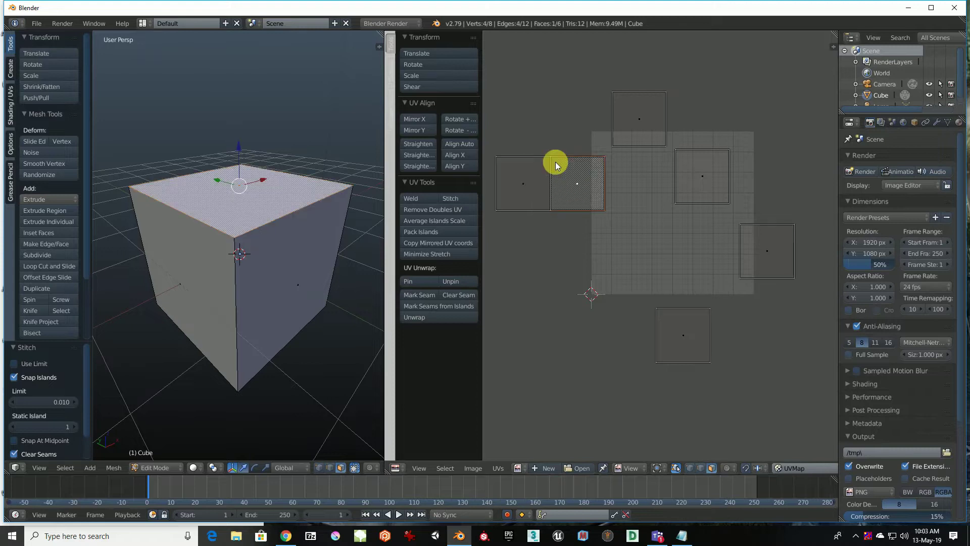
shift+click(531, 172)
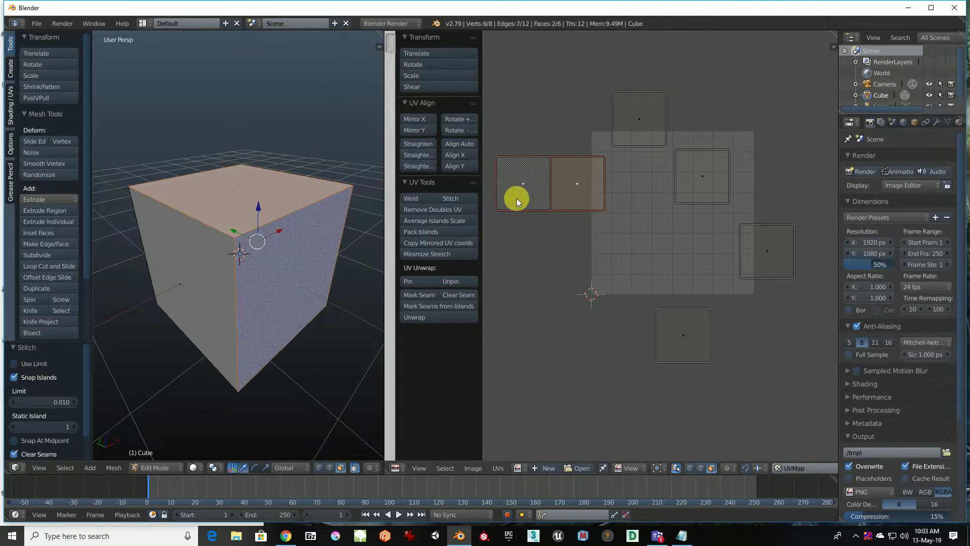
mouse_move(308, 281)
middle_down()
mouse_move(169, 277)
mouse_move(108, 303)
mouse_move(373, 281)
mouse_move(173, 218)
mouse_move(251, 219)
mouse_move(311, 302)
mouse_move(288, 275)
middle_up()
right_click(286, 218)
shift+right_click(310, 269)
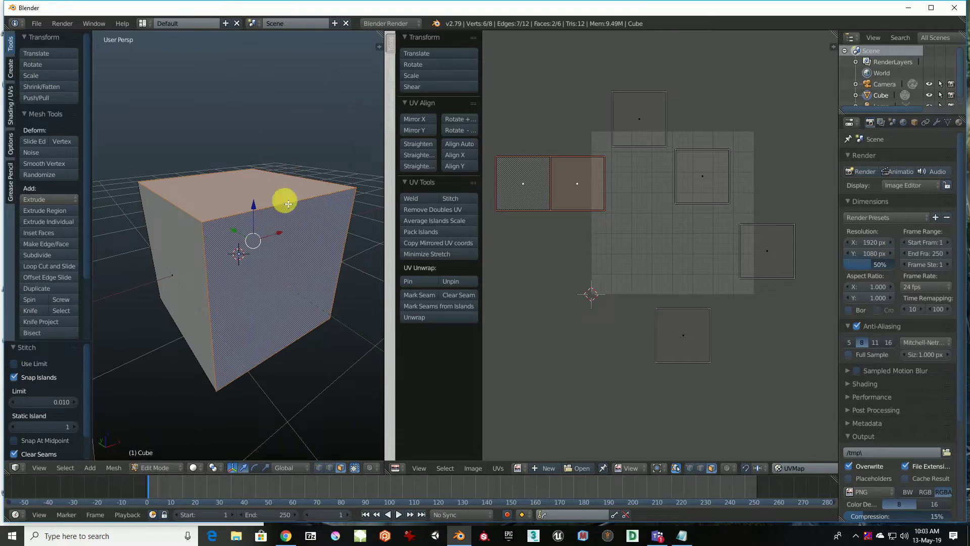
- In edge mode, stitch two more shared edges, joining an island below the middle one
click(701, 468)
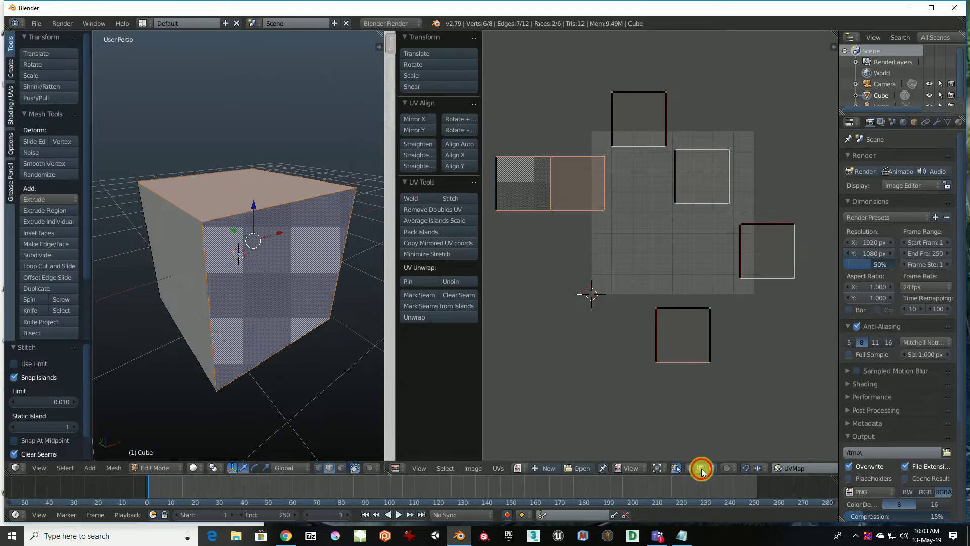
right_click(604, 180)
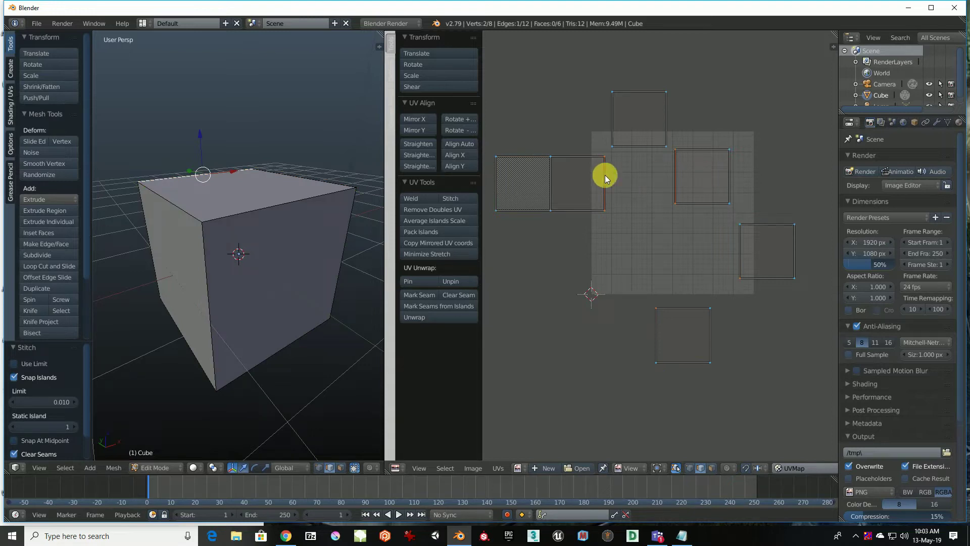
click(452, 198)
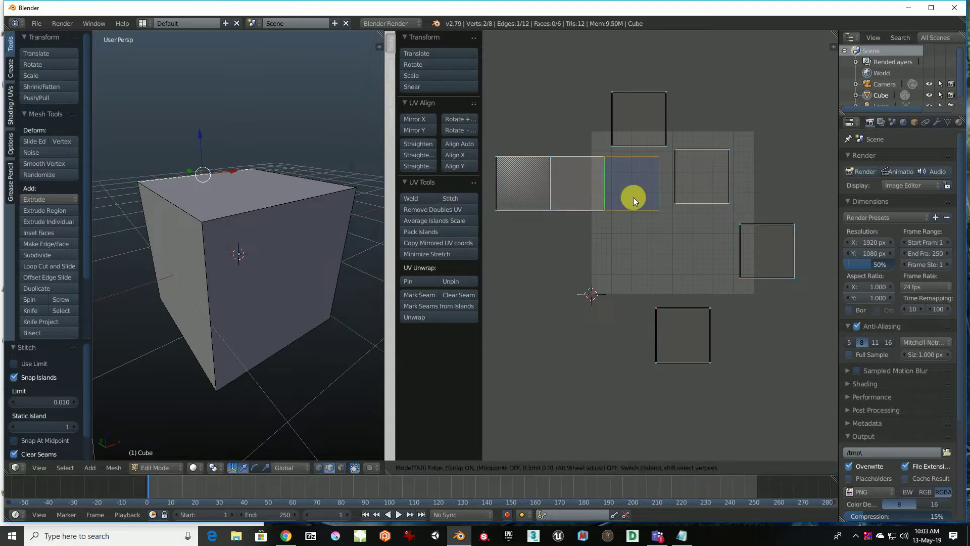
click(656, 242)
mouse_move(258, 234)
middle_down()
mouse_move(125, 240)
mouse_move(364, 248)
mouse_move(320, 221)
middle_up()
right_click(571, 211)
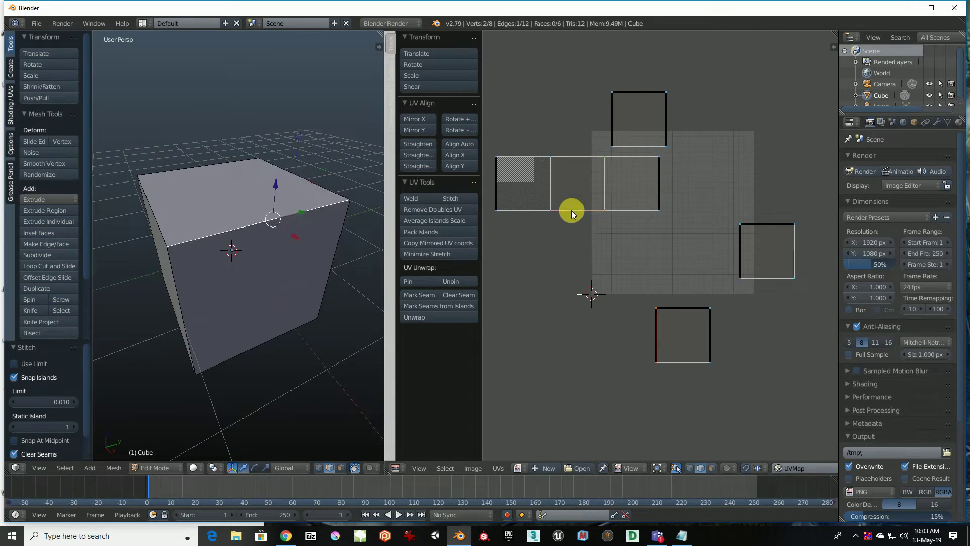
click(450, 201)
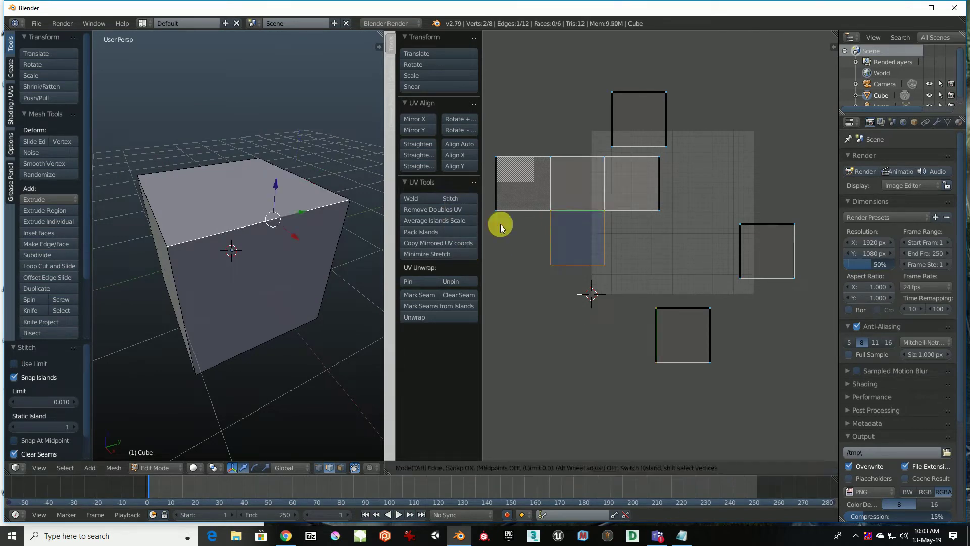
click(577, 155)
- Stitch the islands above and below the middle one to complete the cross-shaped net
right_click(578, 158)
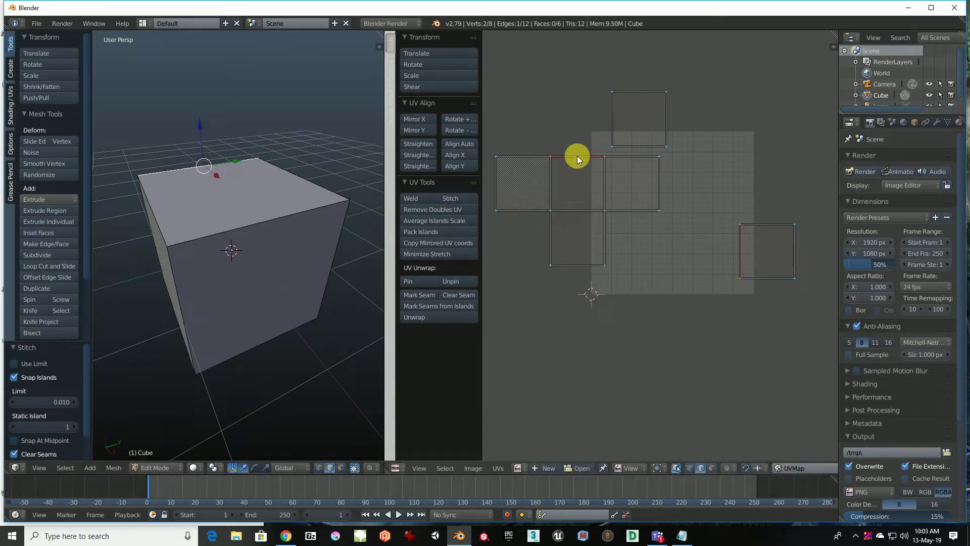
click(449, 197)
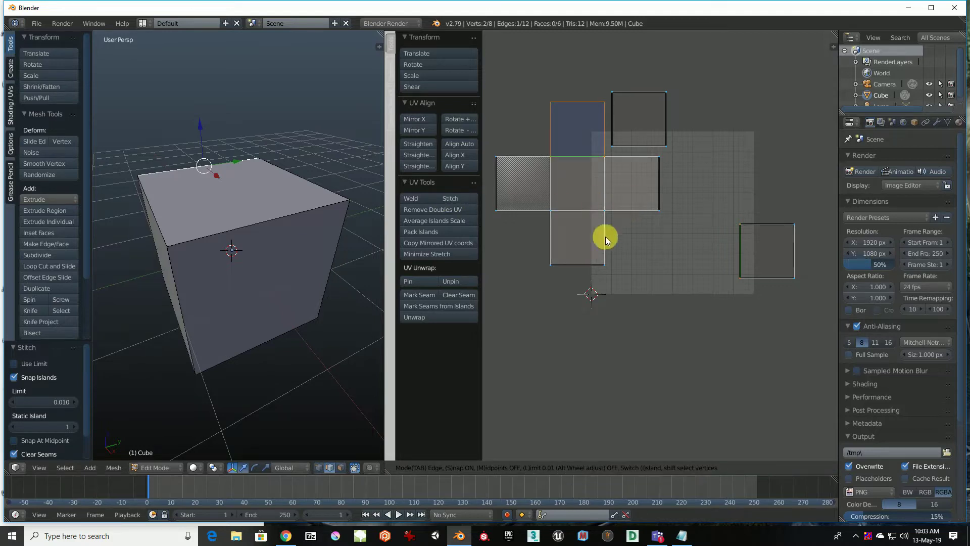
click(577, 265)
right_click(576, 264)
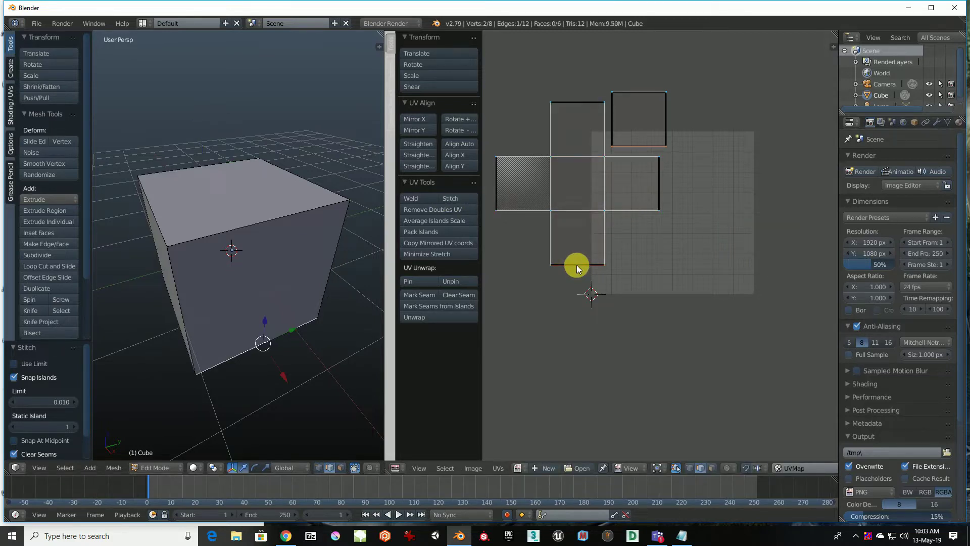
click(469, 200)
key(i)
click(570, 305)
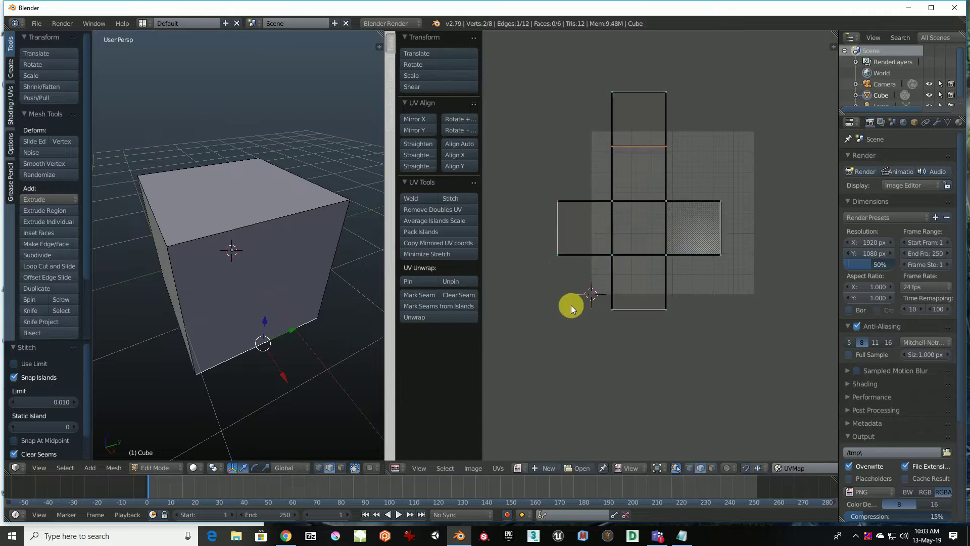
right_click(707, 290)
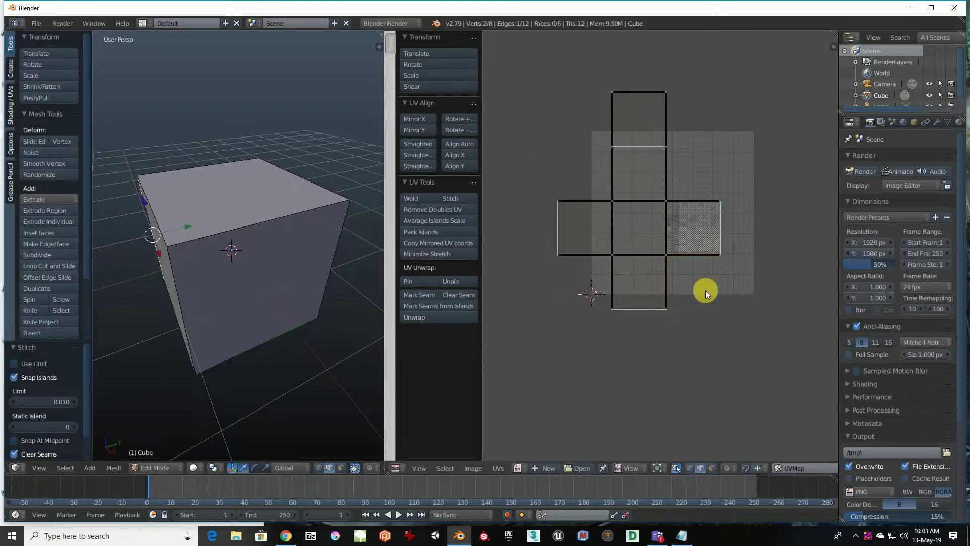
click(712, 468)
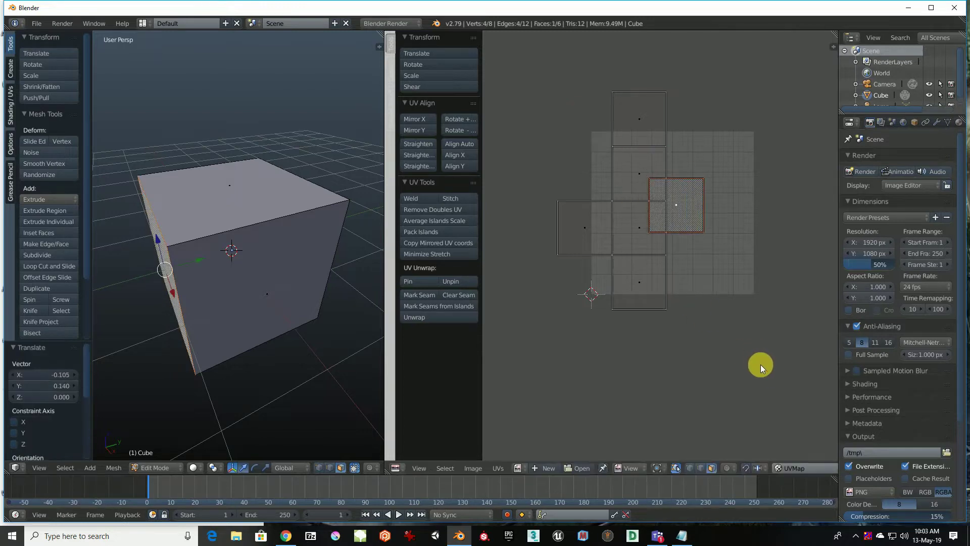
right_click(678, 357)
key(b)
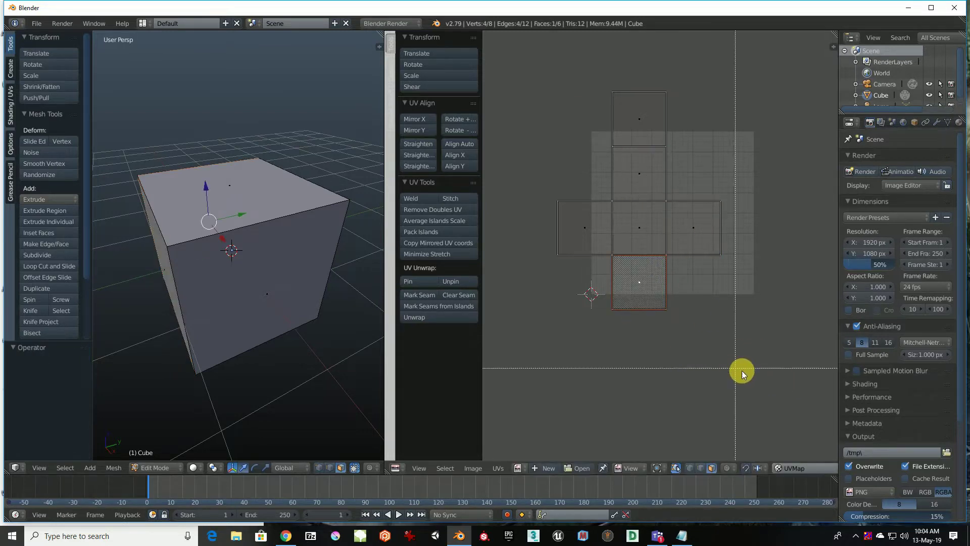
drag(741, 371, 523, 42)
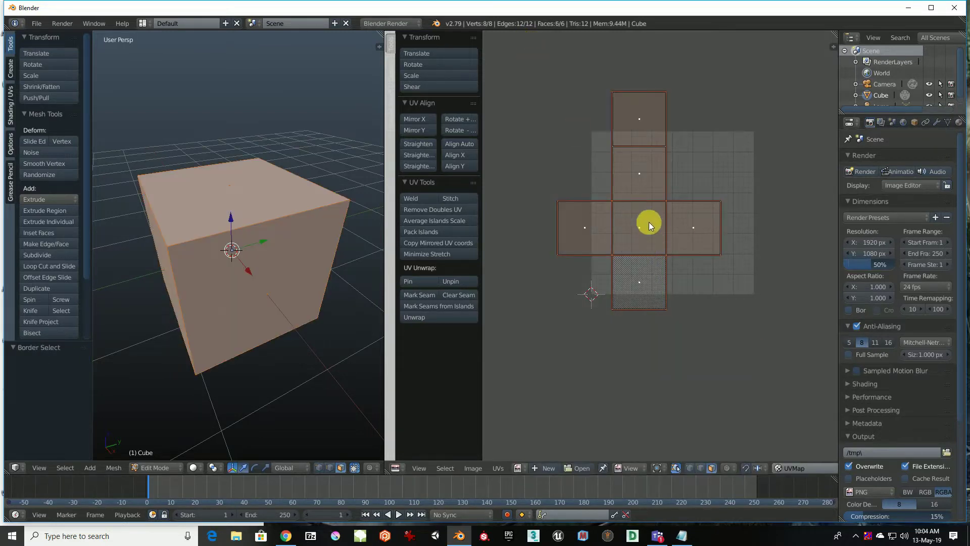
middle_drag(647, 222, 651, 215)
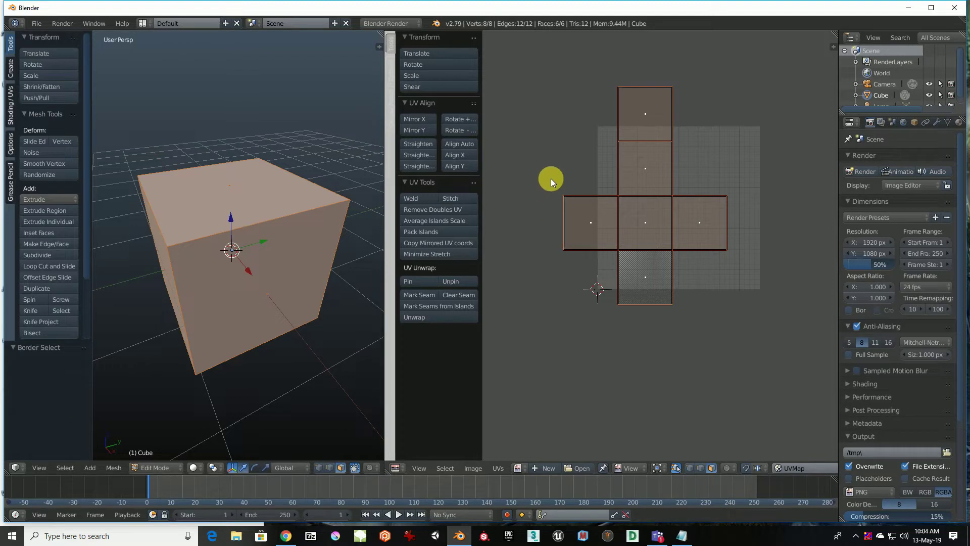
mouse_move(554, 187)
middle_down()
mouse_move(635, 228)
mouse_move(591, 210)
middle_up()
mouse_move(646, 238)
middle_down()
mouse_move(604, 214)
mouse_move(621, 211)
mouse_move(622, 222)
middle_up()
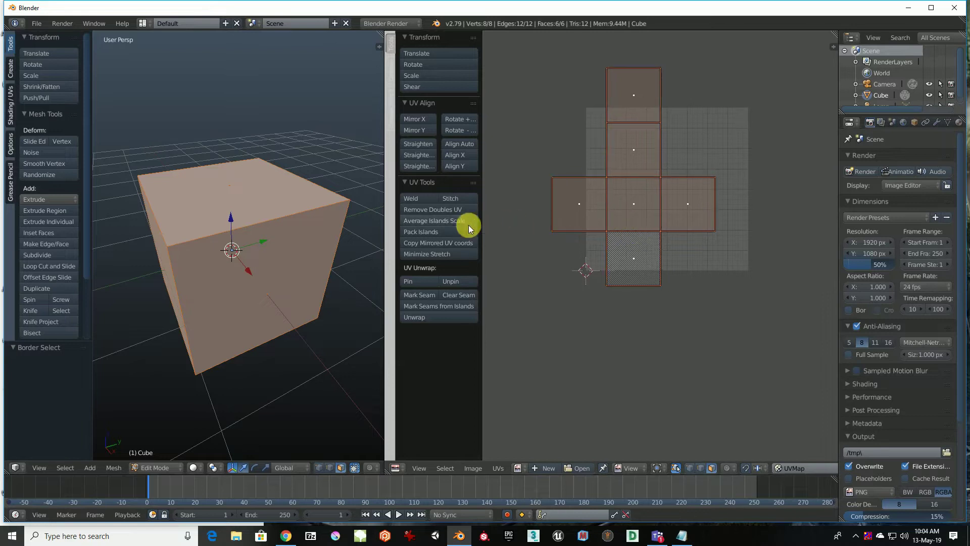
- Pack the UV islands compactly, then step the face selection through the left, right and bottom islands
click(450, 231)
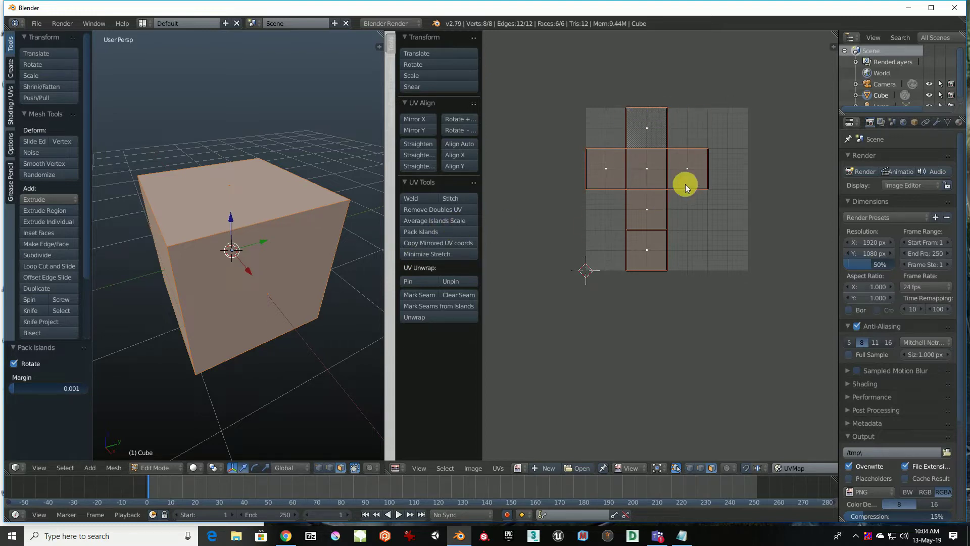
right_click(699, 307)
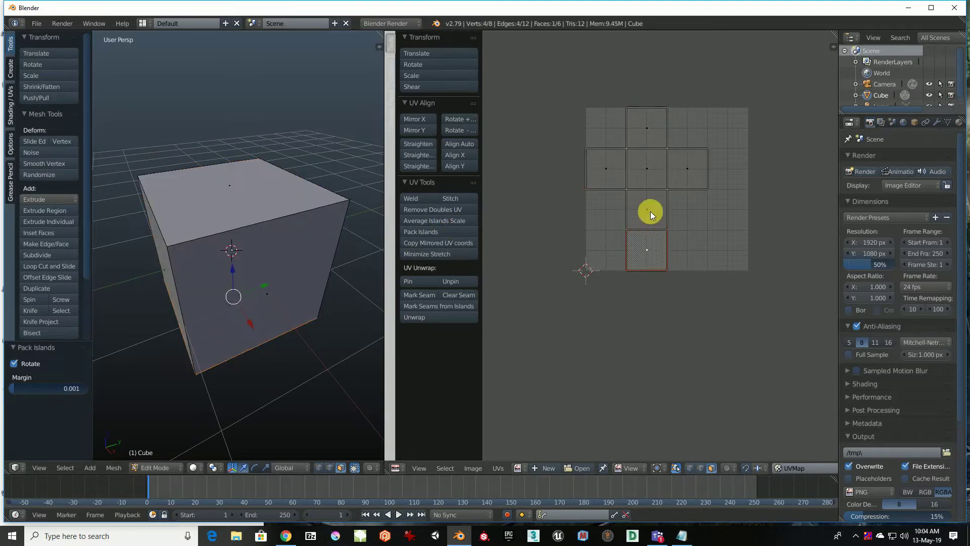
right_click(650, 211)
right_click(651, 167)
right_click(601, 167)
right_click(697, 162)
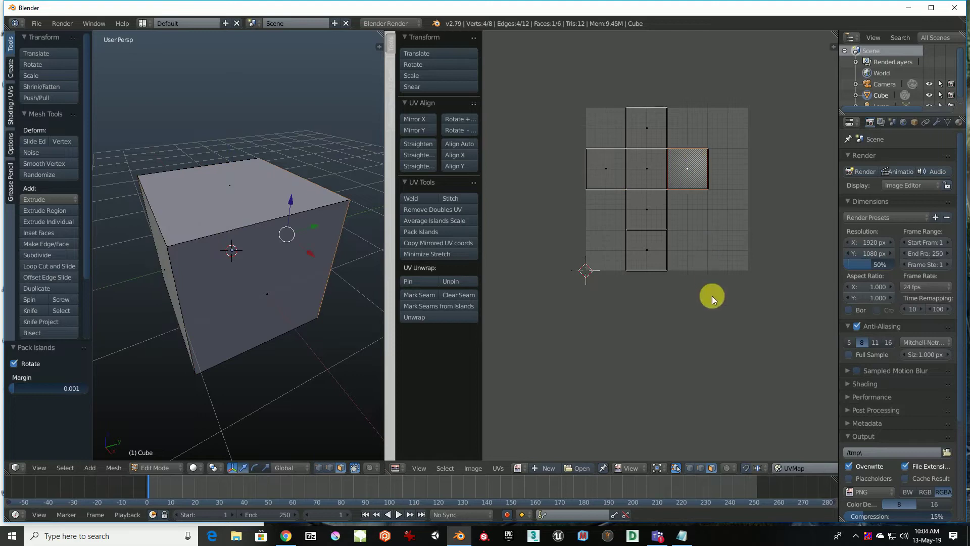
right_click(712, 296)
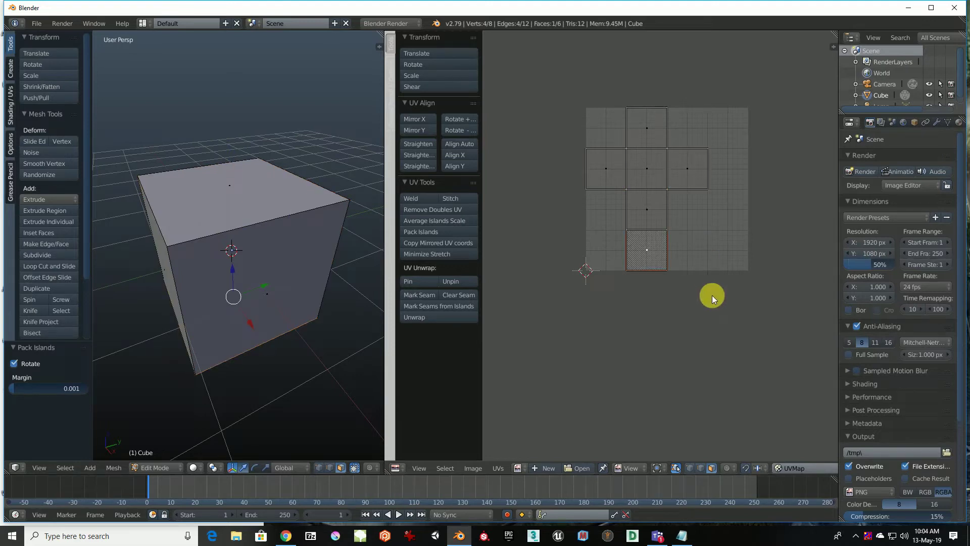
- Create a new 1024×1024 image named BoxEdit behind the UV net
mouse_move(658, 313)
middle_down()
mouse_move(703, 310)
mouse_move(664, 308)
middle_up()
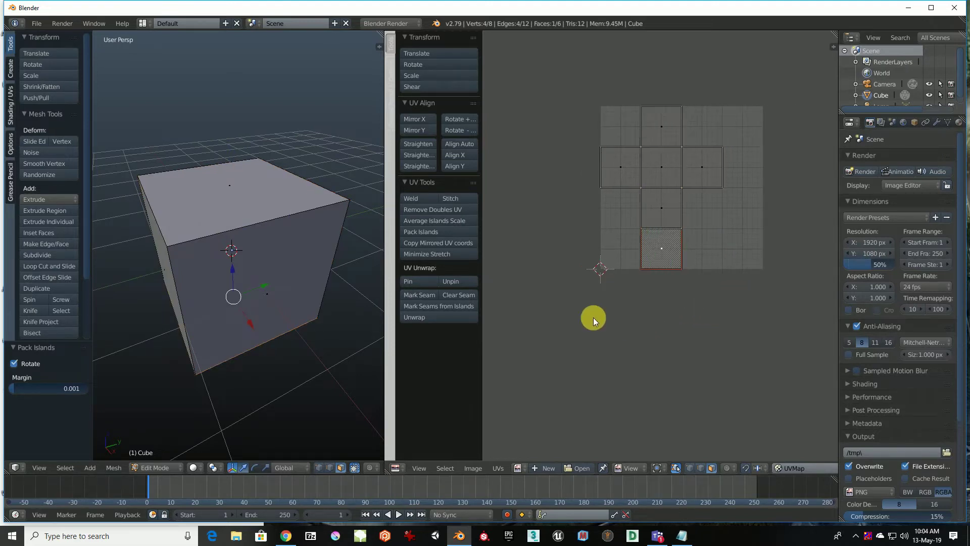
mouse_move(197, 293)
middle_down()
mouse_move(214, 288)
mouse_move(195, 282)
mouse_move(243, 294)
mouse_move(242, 311)
mouse_move(260, 310)
mouse_move(245, 316)
mouse_move(254, 336)
middle_up()
scroll(638, 194, up, 2)
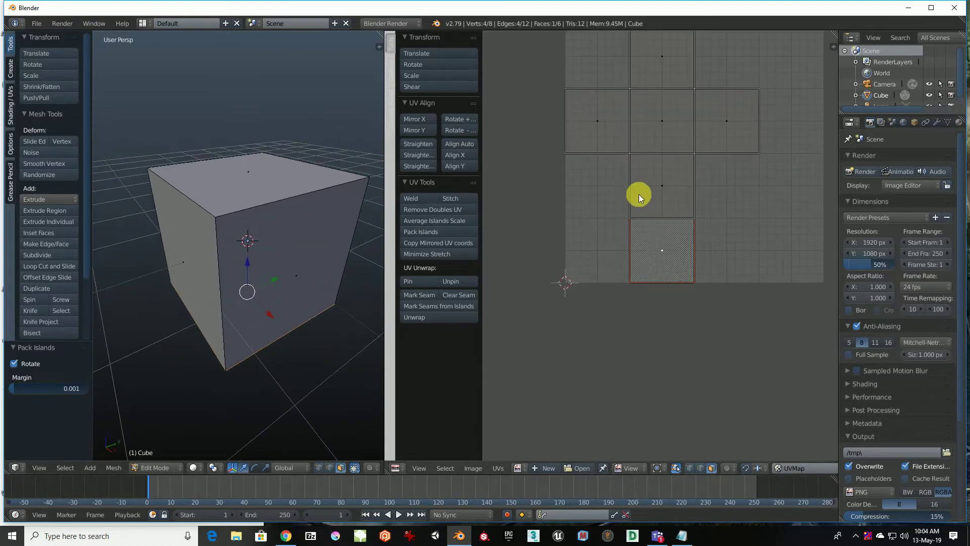
mouse_move(638, 194)
middle_down()
mouse_move(650, 288)
mouse_move(625, 277)
middle_up()
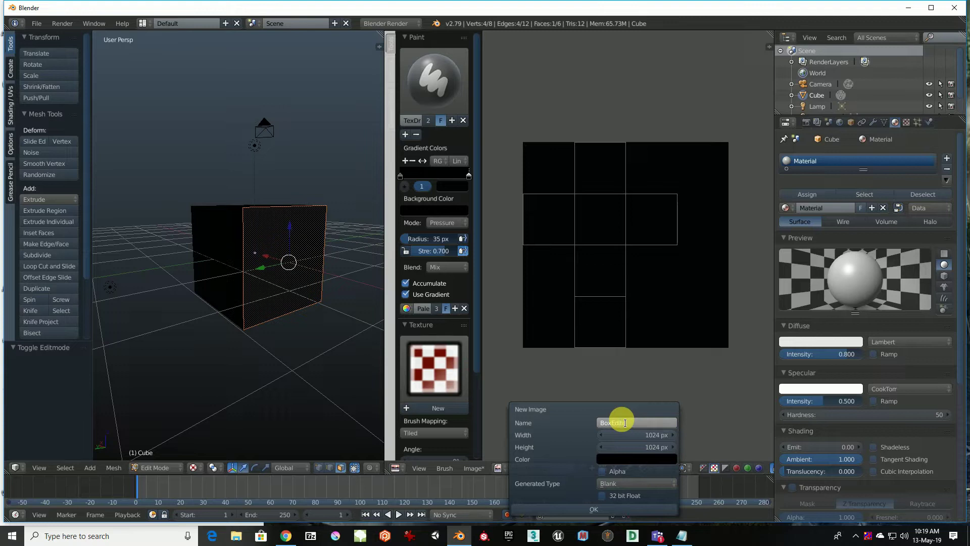
click(599, 509)
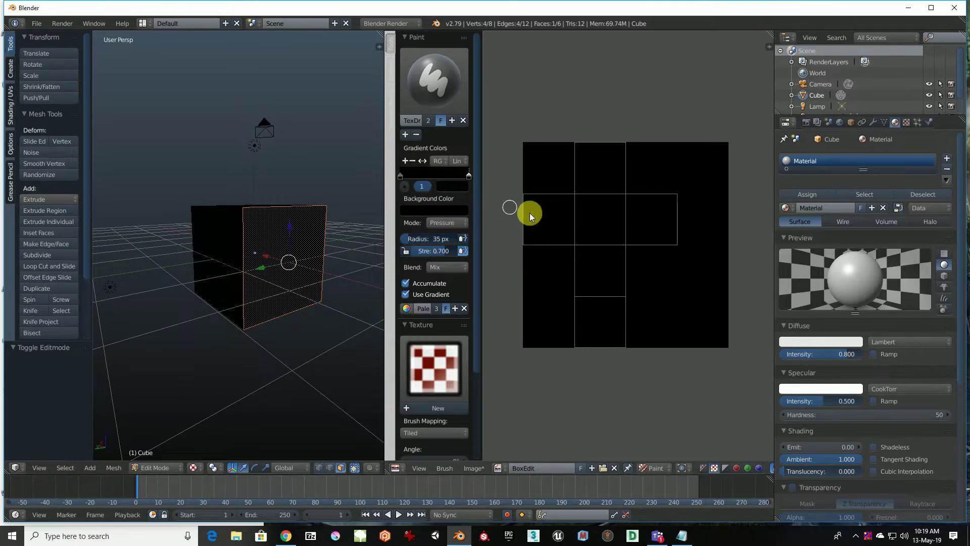
- Fill the BoxEdit image with a brightened pale purple, then return the cube to Object Mode
middle_drag(359, 204, 440, 178)
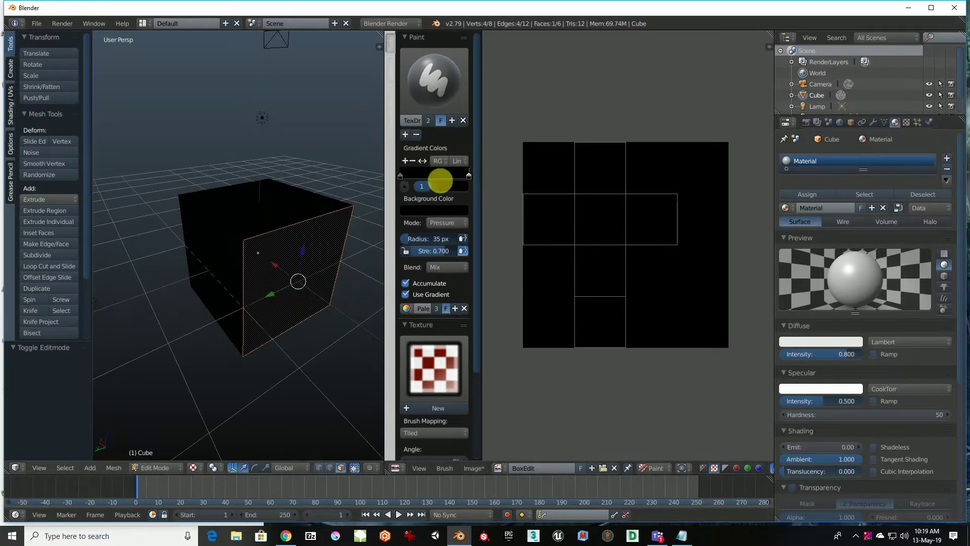
click(460, 188)
drag(537, 61, 531, 77)
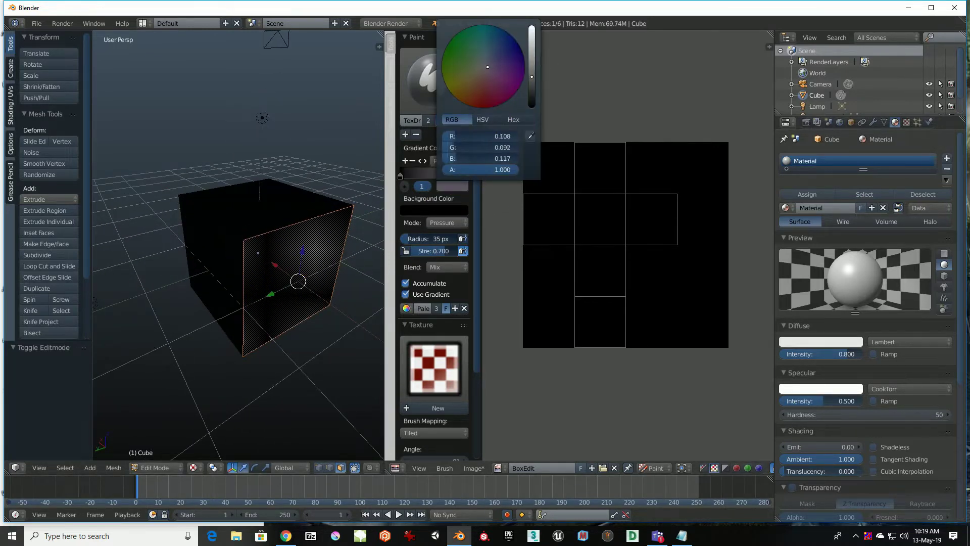
click(617, 216)
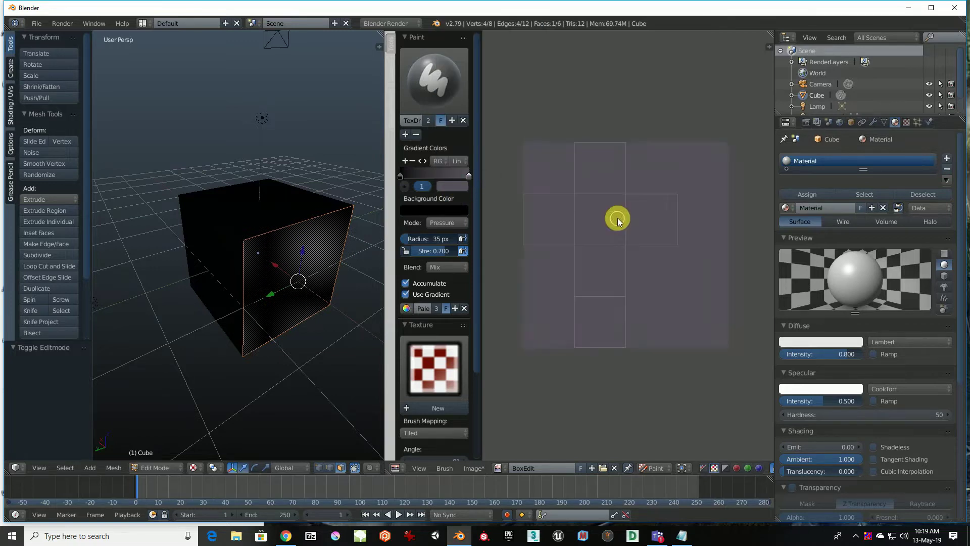
middle_drag(320, 233, 167, 235)
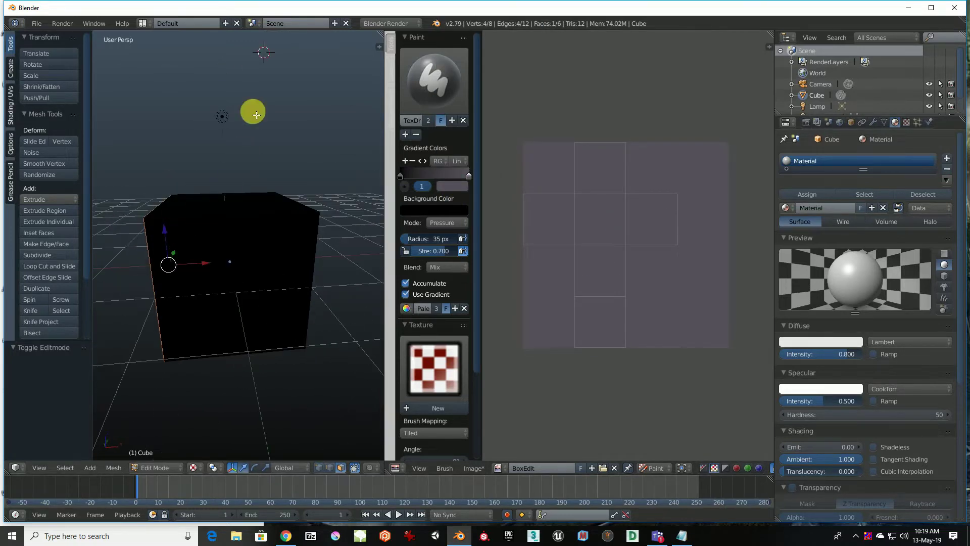
mouse_move(255, 182)
middle_down()
mouse_move(333, 177)
mouse_move(314, 204)
mouse_move(308, 154)
middle_up()
key(Tab)
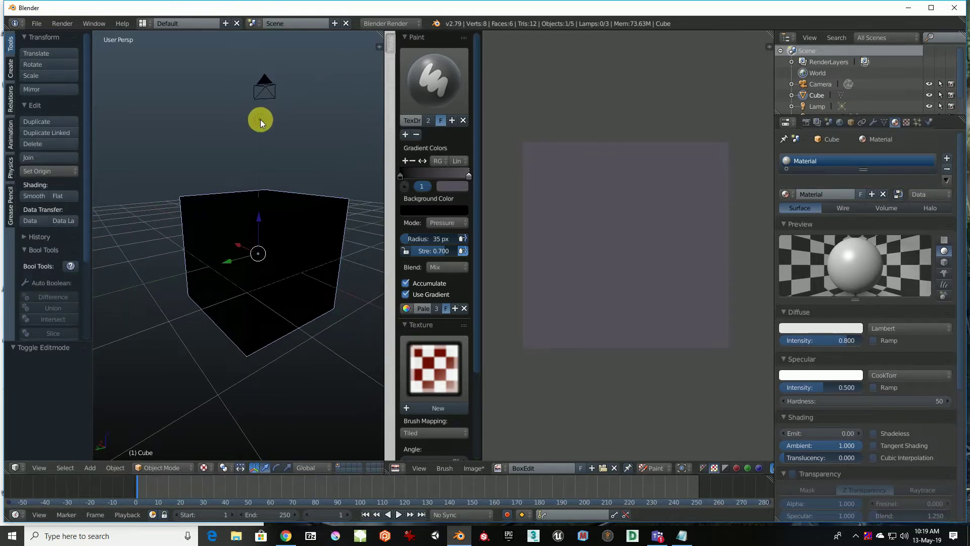
- Lower the lamp slightly along the Z axis
right_click(260, 119)
key(g)
key(z)
click(261, 114)
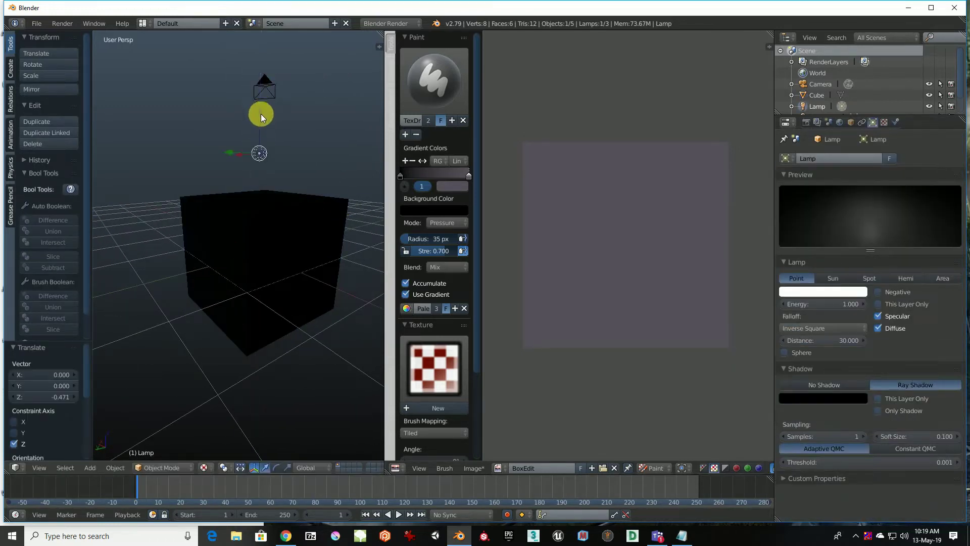
mouse_move(261, 114)
middle_down()
mouse_move(314, 239)
mouse_move(316, 148)
mouse_move(255, 186)
middle_up()
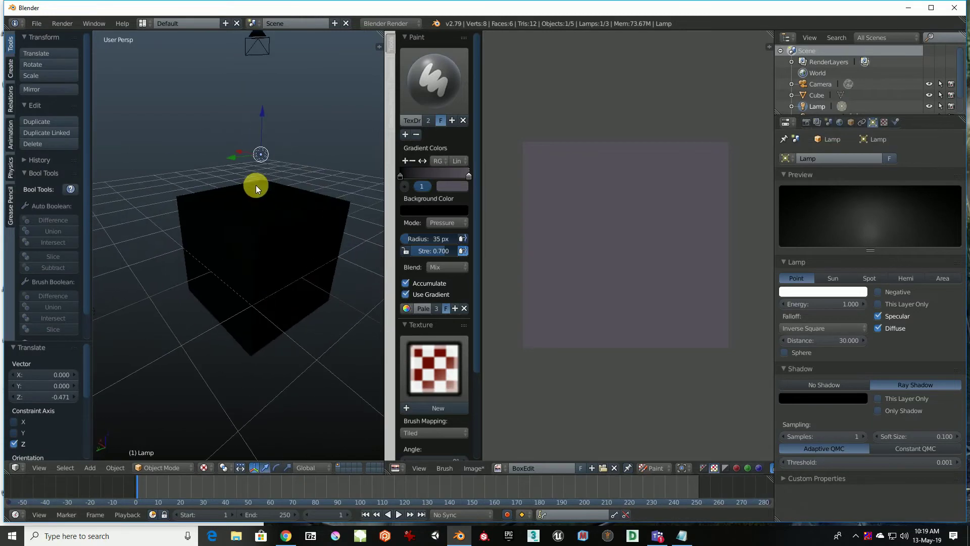
- Brighten the paint colour to light lavender and fill the image with it
click(452, 186)
click(531, 36)
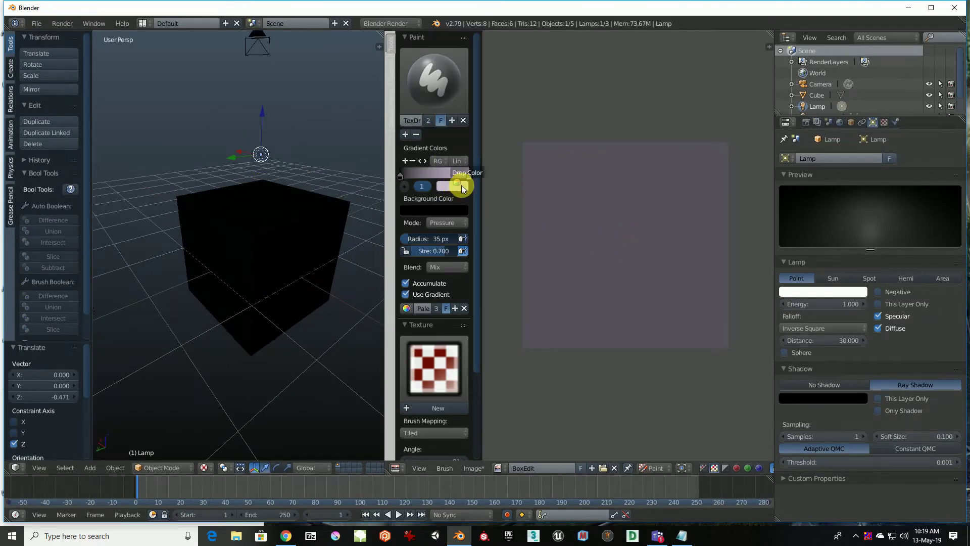
drag(462, 188, 578, 191)
- Select the cube and bring it back into Edit Mode, showing the Untitled.001 image
middle_drag(335, 232, 300, 229)
right_click(298, 233)
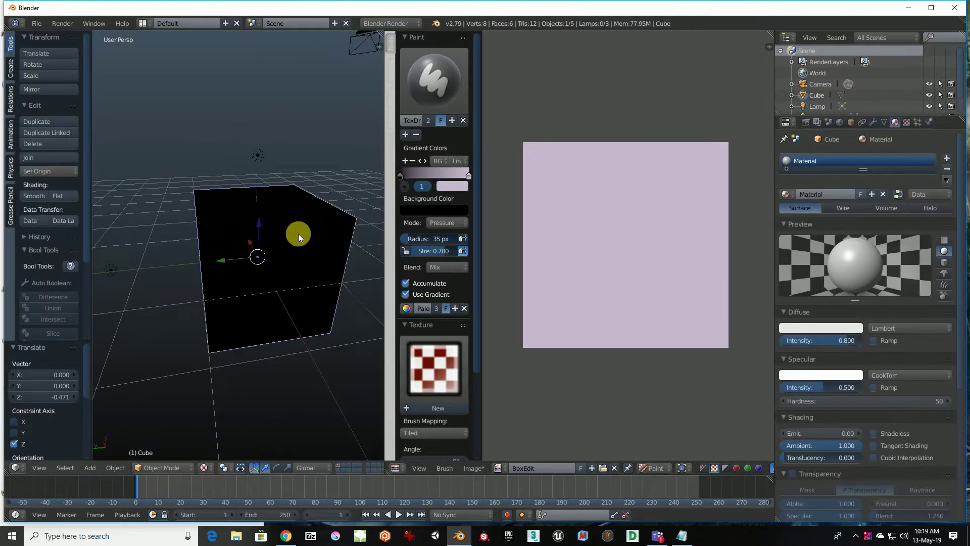
key(shift+s)
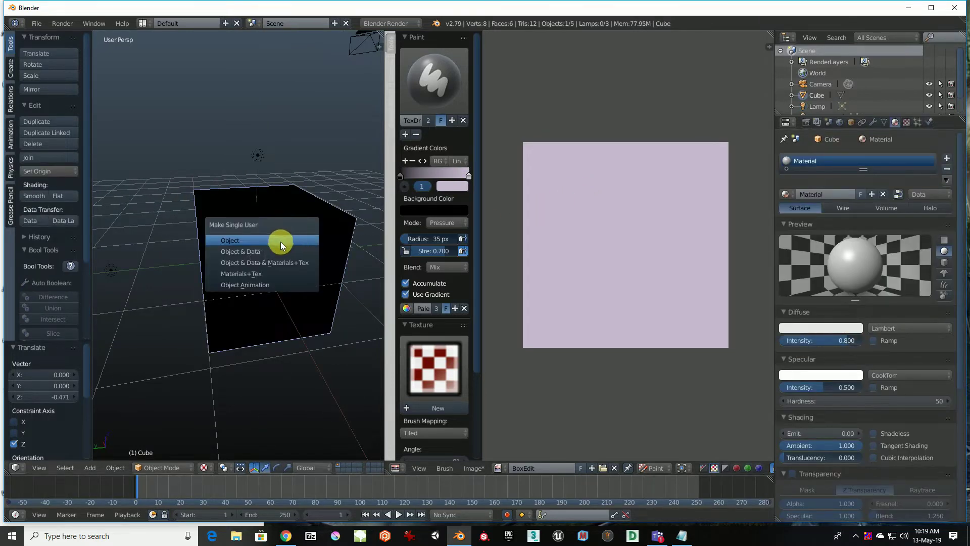
key(ctrl+Tab)
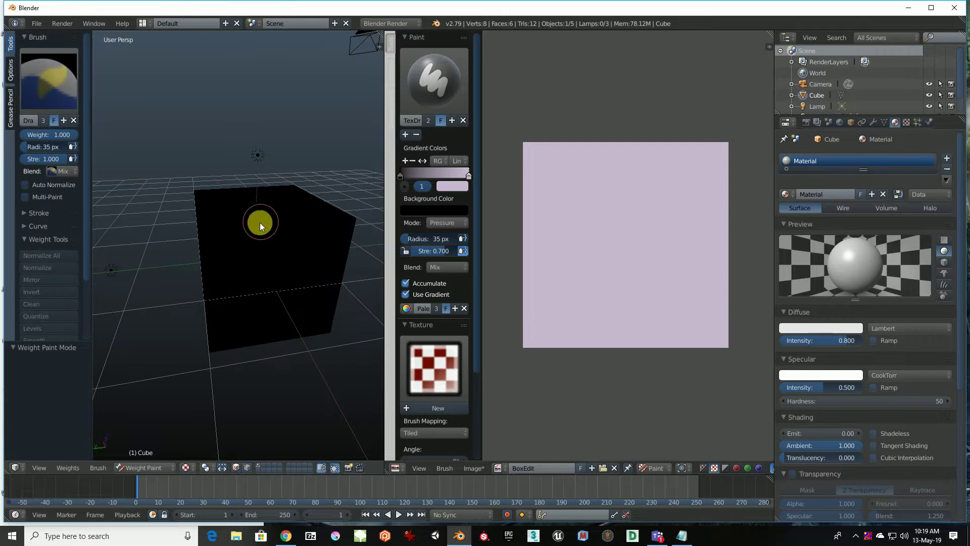
middle_drag(260, 222, 299, 234)
key(Tab)
- Fill the Untitled.001 image with lavender so it shows on the cube's faces
right_click(263, 219)
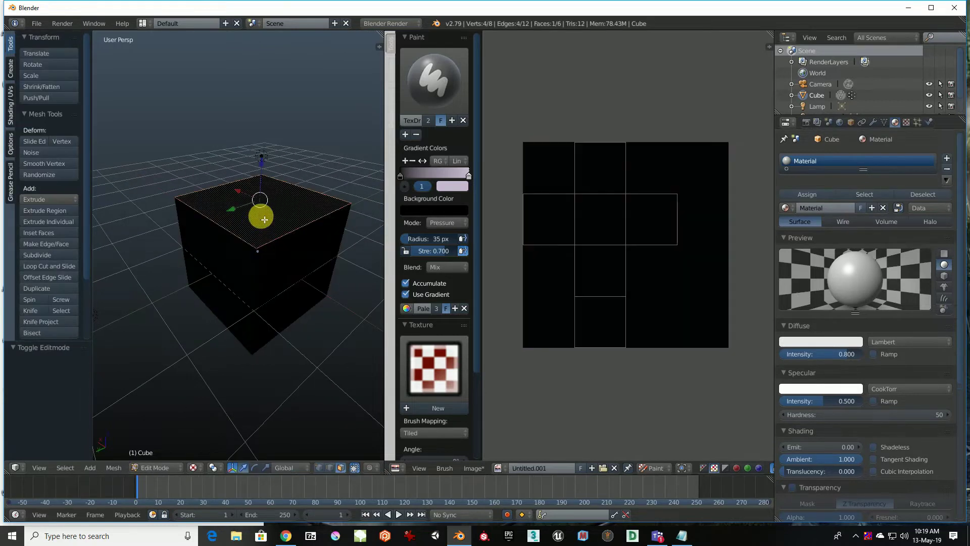
click(563, 217)
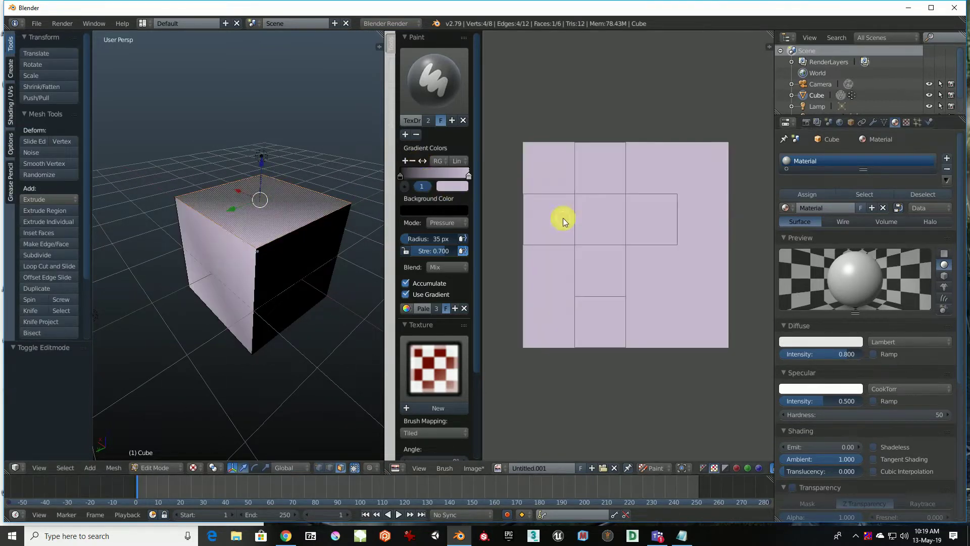
mouse_move(232, 223)
middle_down()
mouse_move(330, 212)
mouse_move(114, 228)
mouse_move(325, 223)
mouse_move(262, 159)
middle_up()
- Switch the cube back to Object Mode from the interaction mode menu
key(Tab)
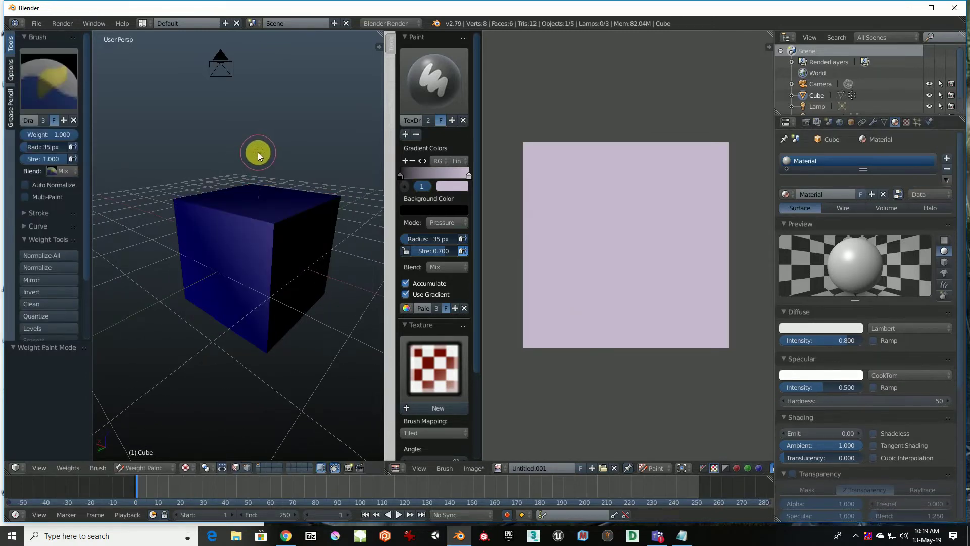
key(Tab)
key(ctrl+Tab)
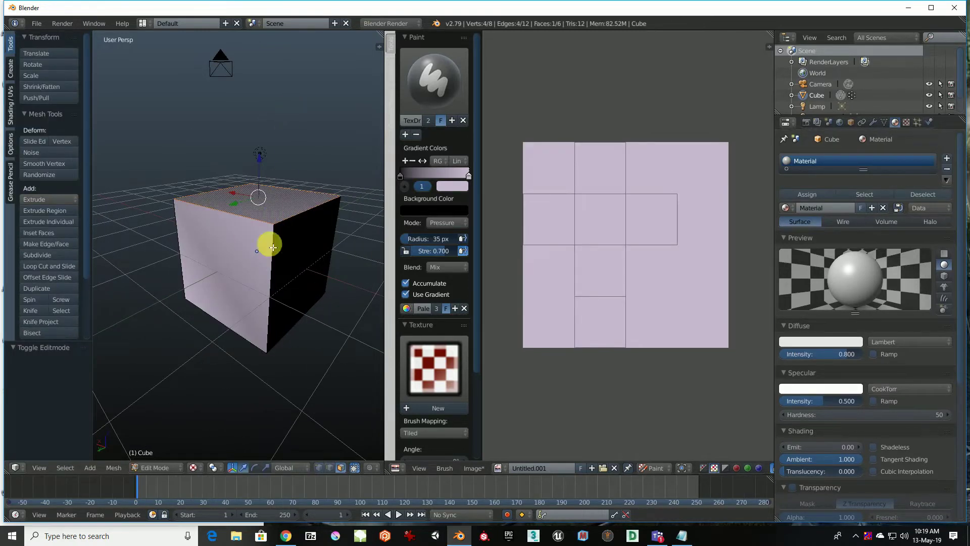
click(140, 468)
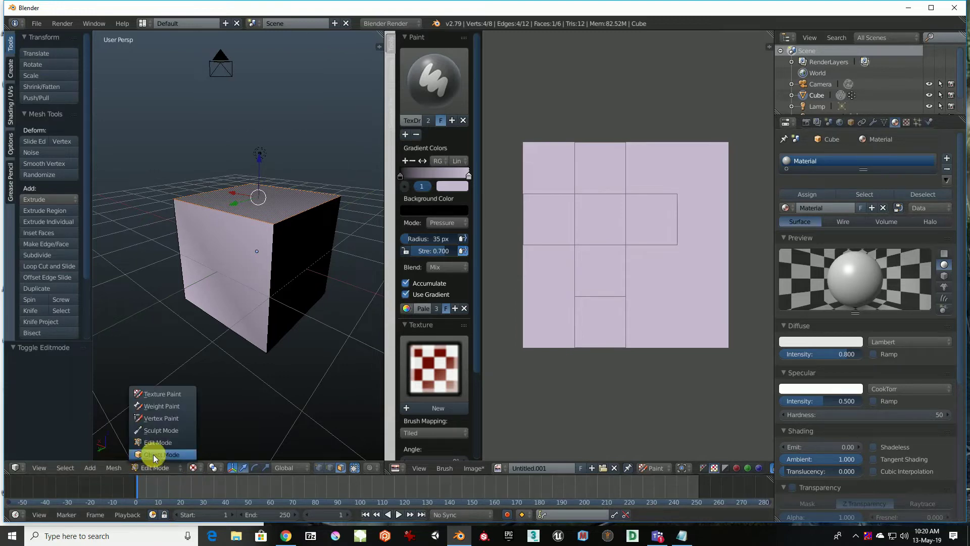
click(153, 454)
mouse_move(247, 268)
middle_down()
mouse_move(241, 235)
mouse_move(260, 210)
middle_up()
- Move the lamp along Z and place a first duplicate copy of it
right_click(253, 199)
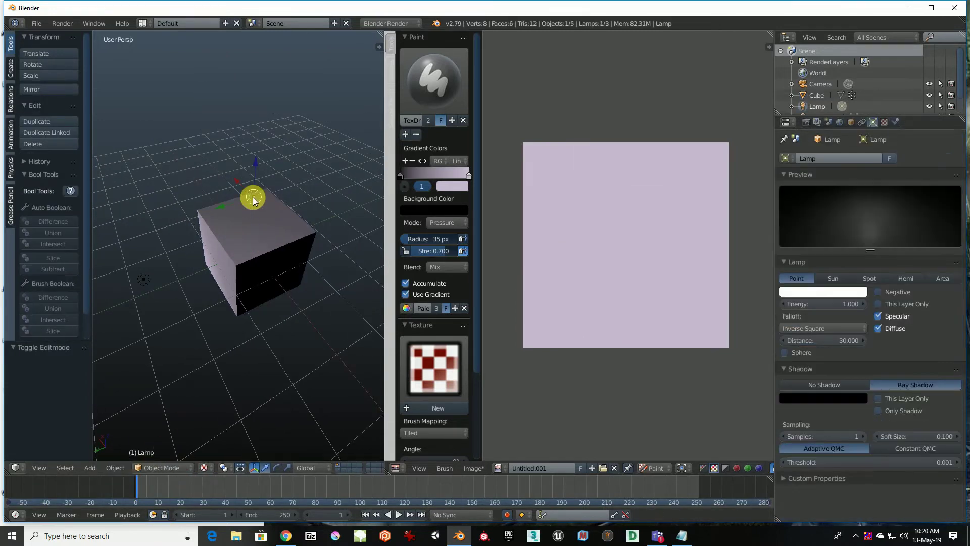
key(g)
key(z)
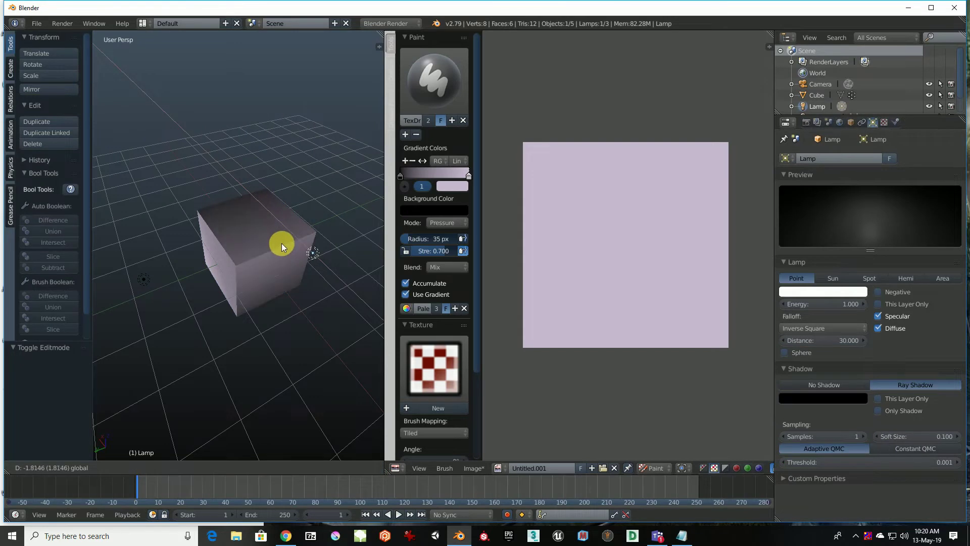
click(282, 243)
key(shift+d)
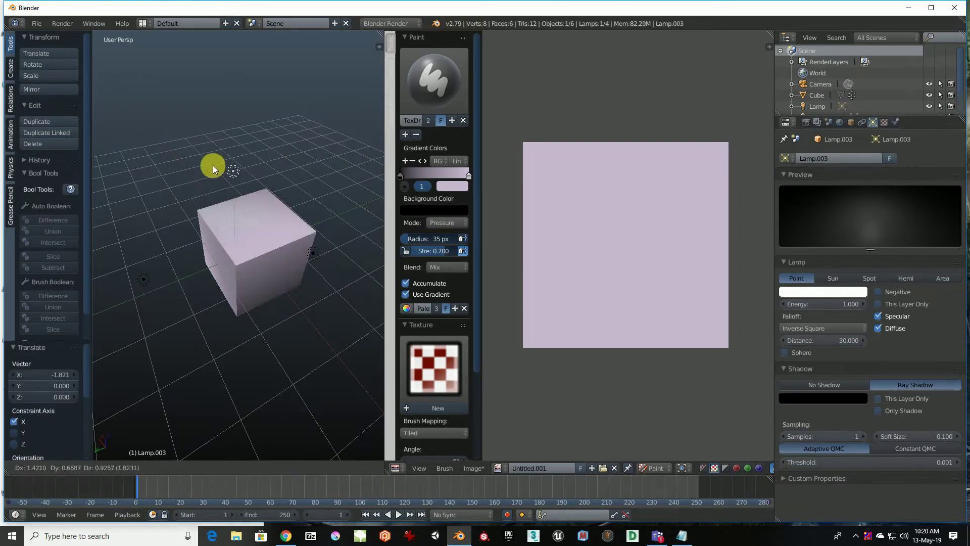
click(193, 143)
mouse_move(193, 142)
middle_down()
mouse_move(262, 288)
mouse_move(117, 245)
mouse_move(347, 267)
middle_up()
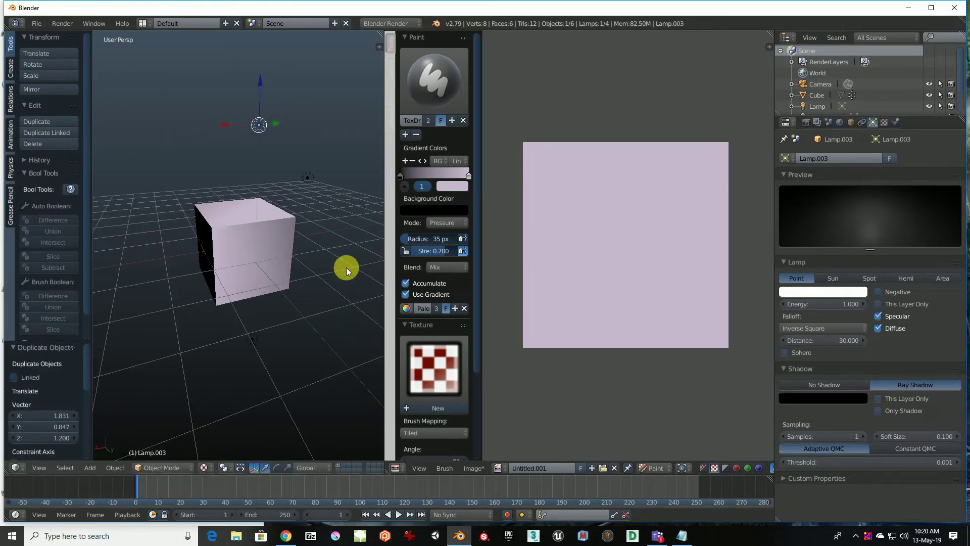
drag(225, 129, 129, 147)
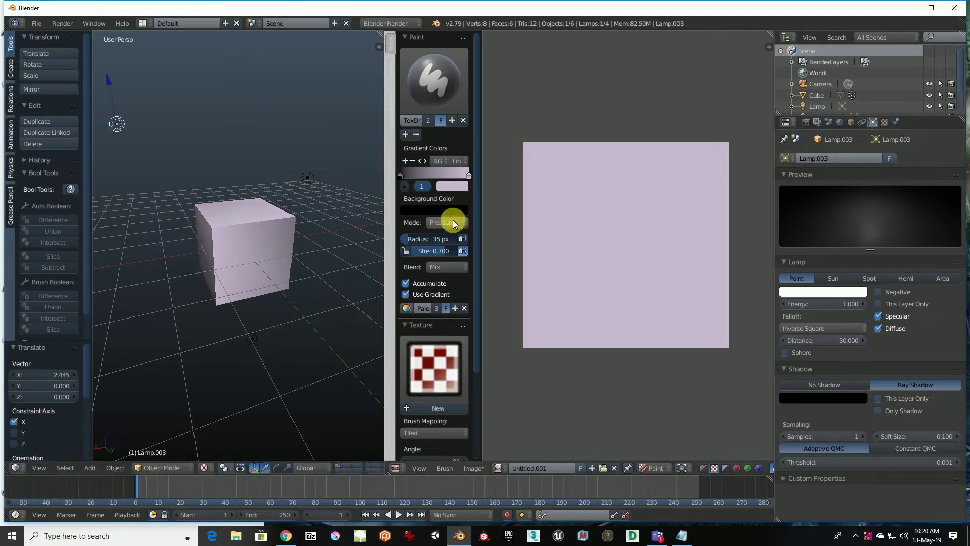
scroll(453, 220, down, 1)
mouse_move(308, 234)
middle_down()
mouse_move(270, 255)
mouse_move(137, 210)
mouse_move(359, 294)
middle_up()
- Duplicate the lamp three more times, placing copies up-left, right and below the cube
key(shift+d)
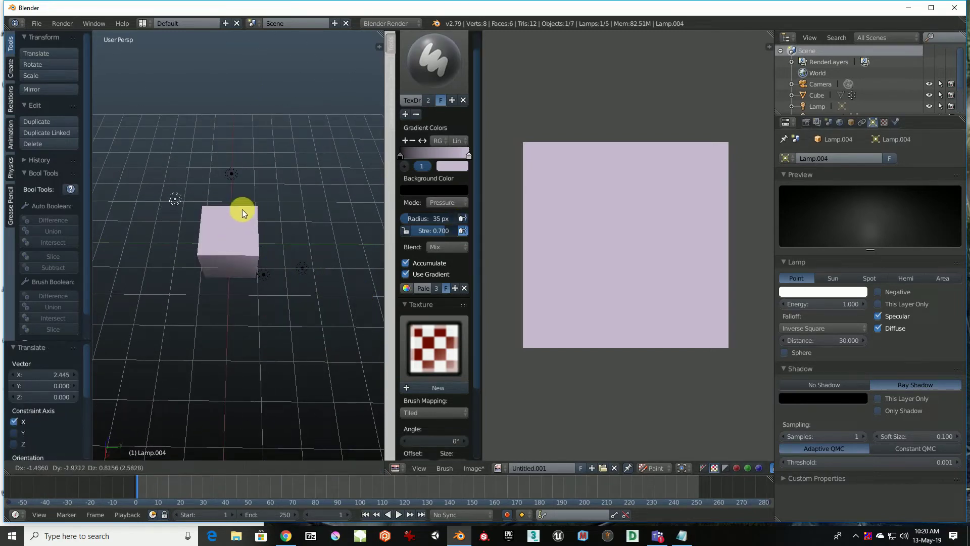
click(234, 208)
key(shift+d)
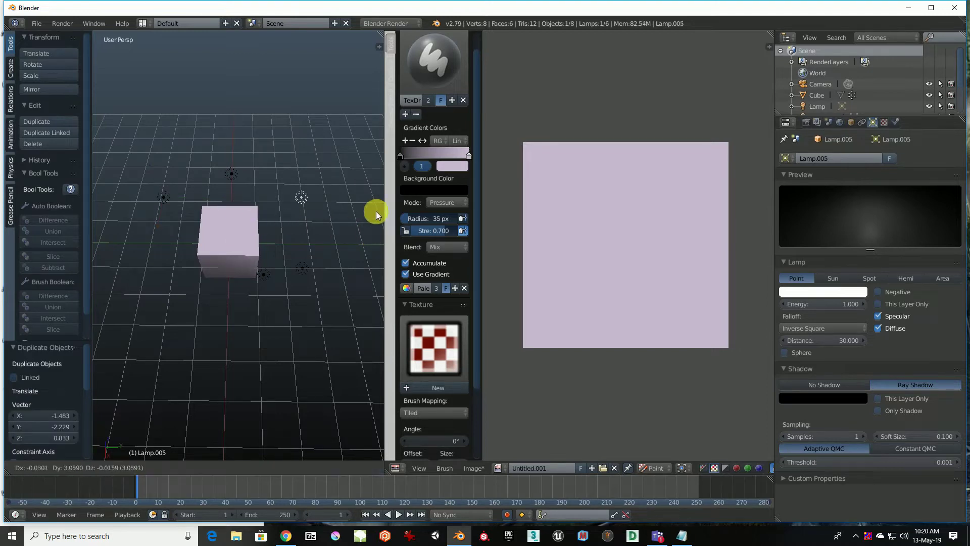
click(372, 199)
mouse_move(317, 277)
middle_down()
mouse_move(232, 223)
mouse_move(226, 111)
mouse_move(258, 223)
mouse_move(293, 181)
mouse_move(291, 166)
mouse_move(296, 175)
middle_up()
key(shift+d)
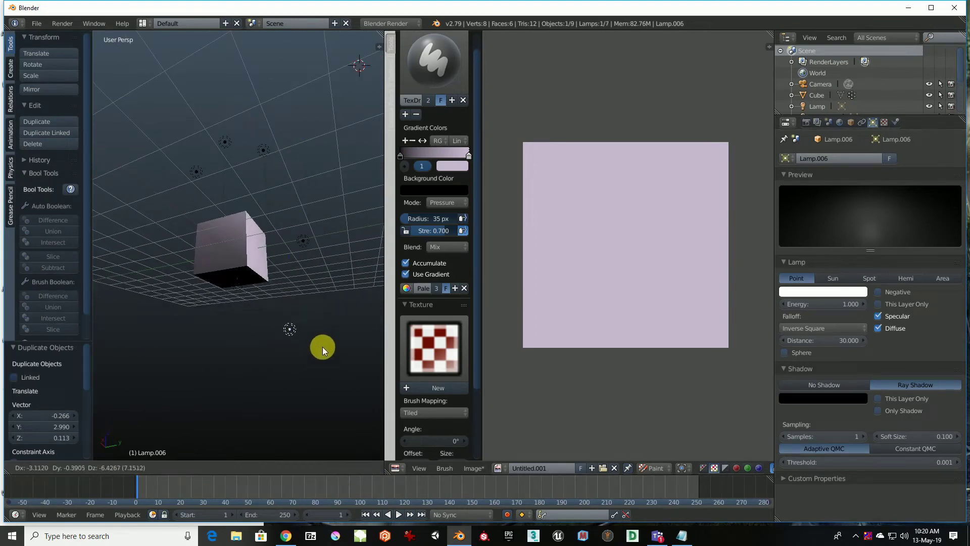
click(322, 317)
- Rotate the newest lamp, Lamp.006, 302° about the Z axis
key(r)
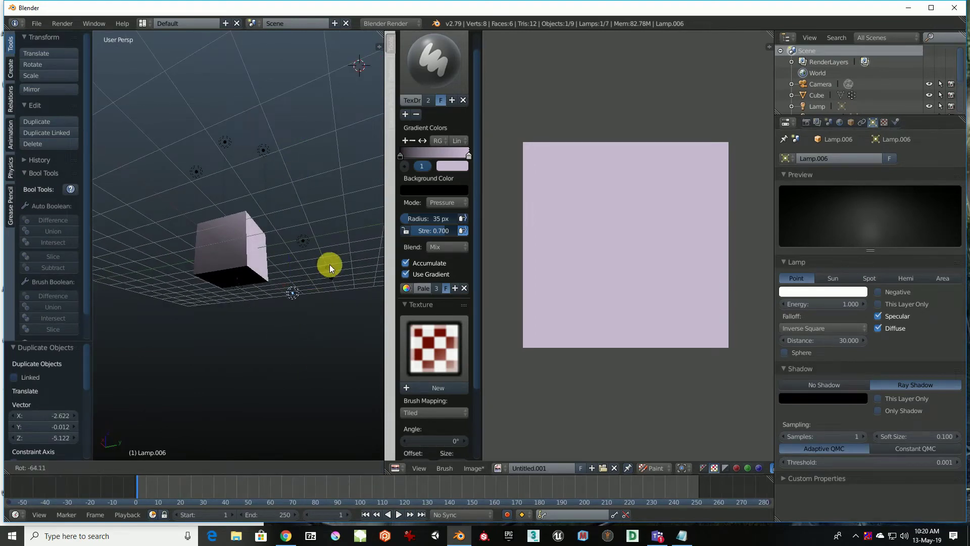
key(x)
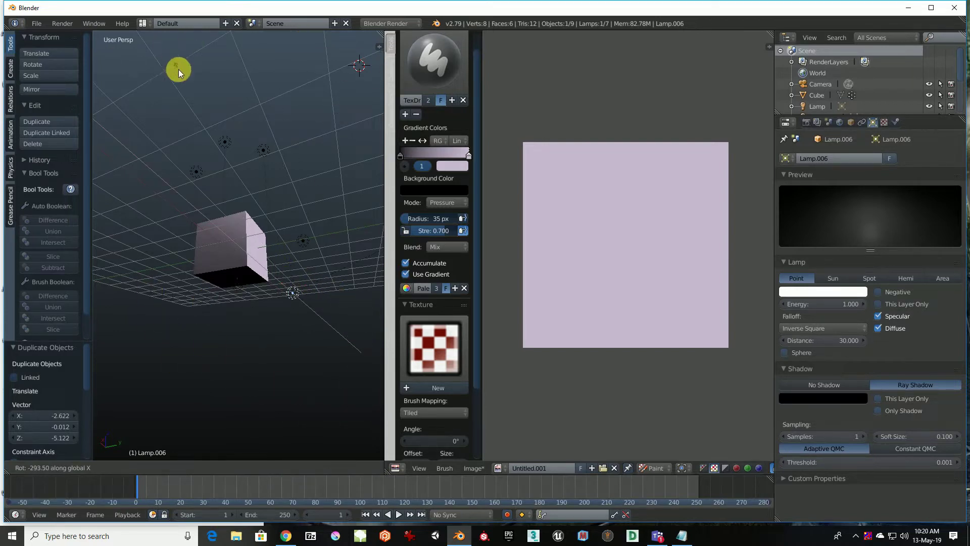
key(y)
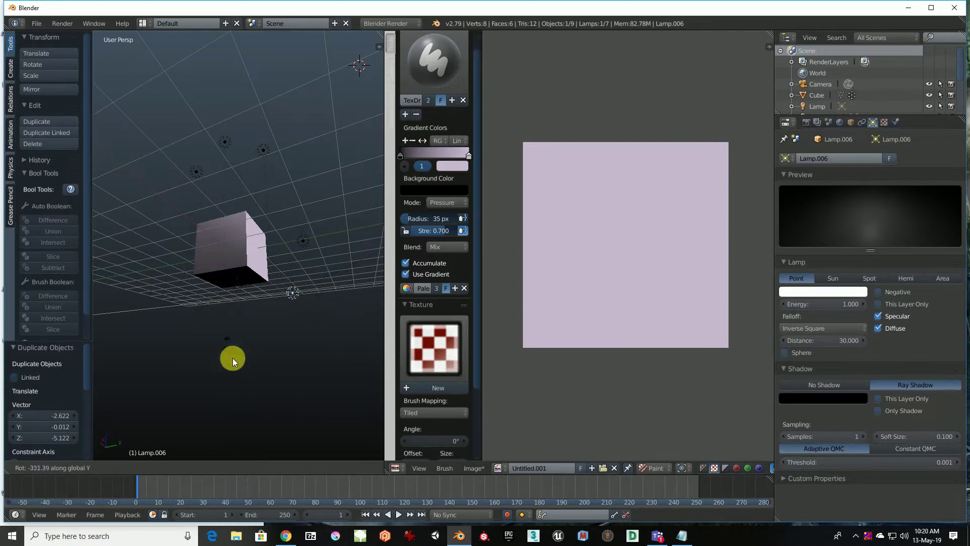
key(z)
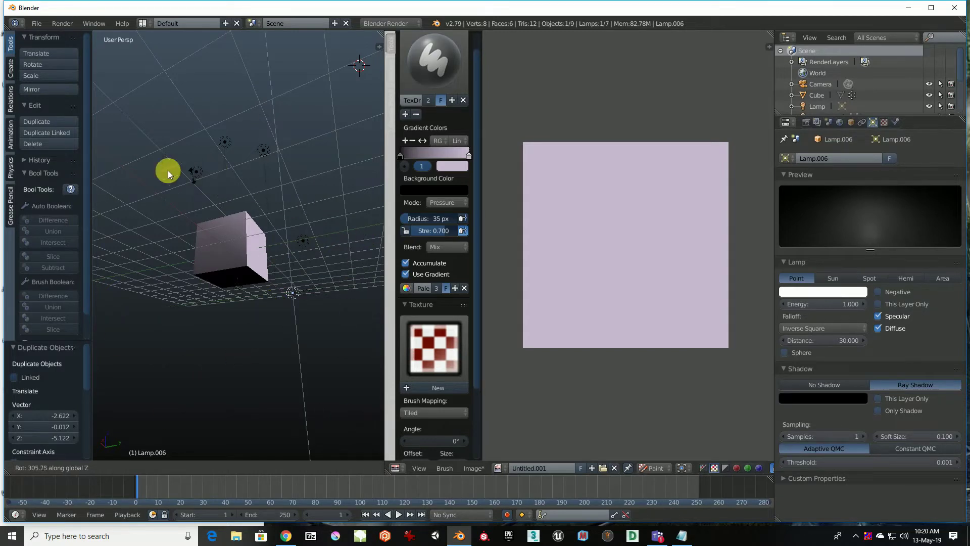
click(274, 216)
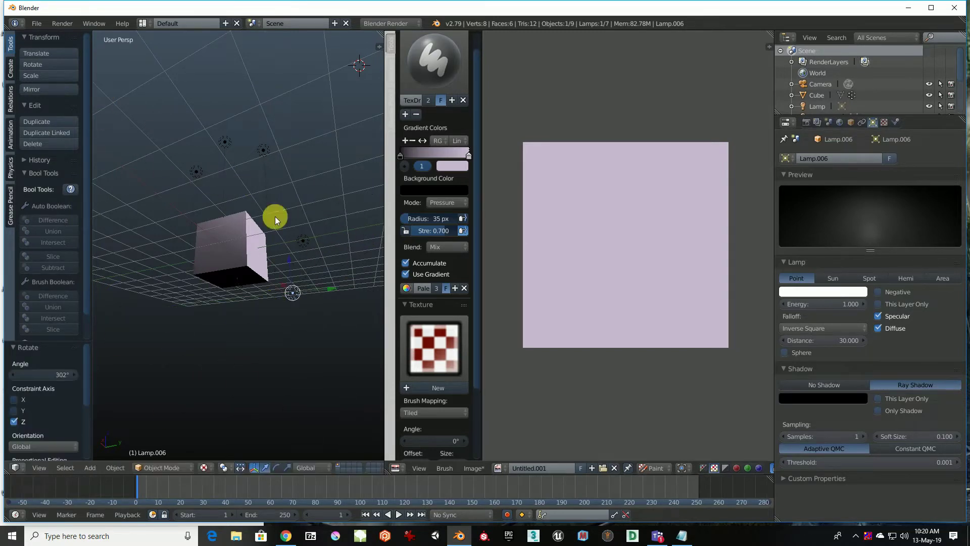
mouse_move(275, 216)
middle_down()
mouse_move(246, 338)
mouse_move(269, 226)
mouse_move(264, 250)
mouse_move(285, 238)
mouse_move(198, 232)
middle_up()
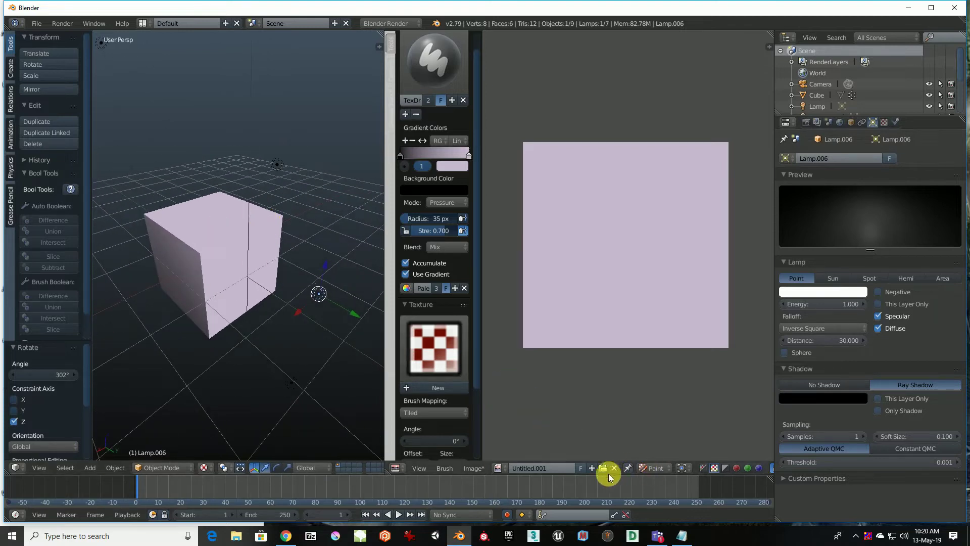
- Switch the image editor from Untitled.001 to the Box UV.001 image
click(500, 468)
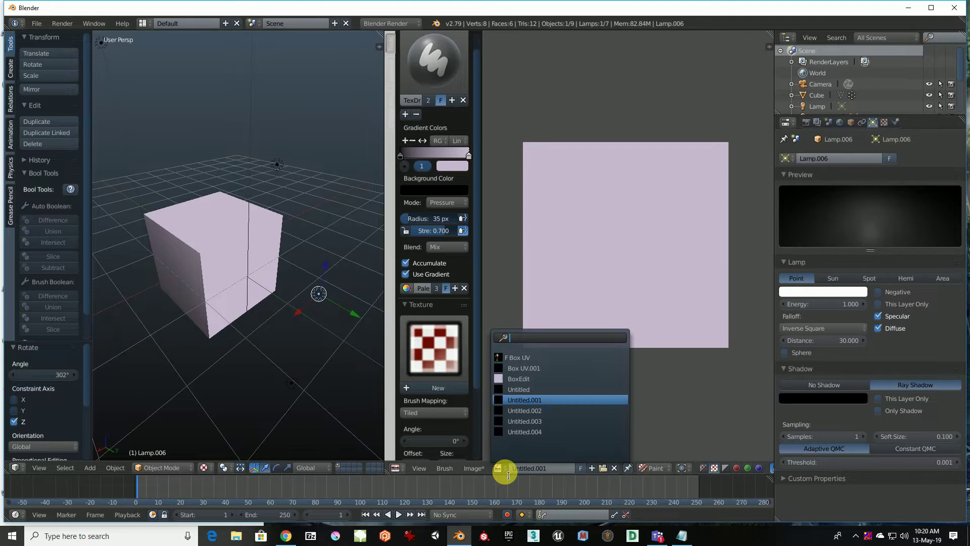
click(544, 374)
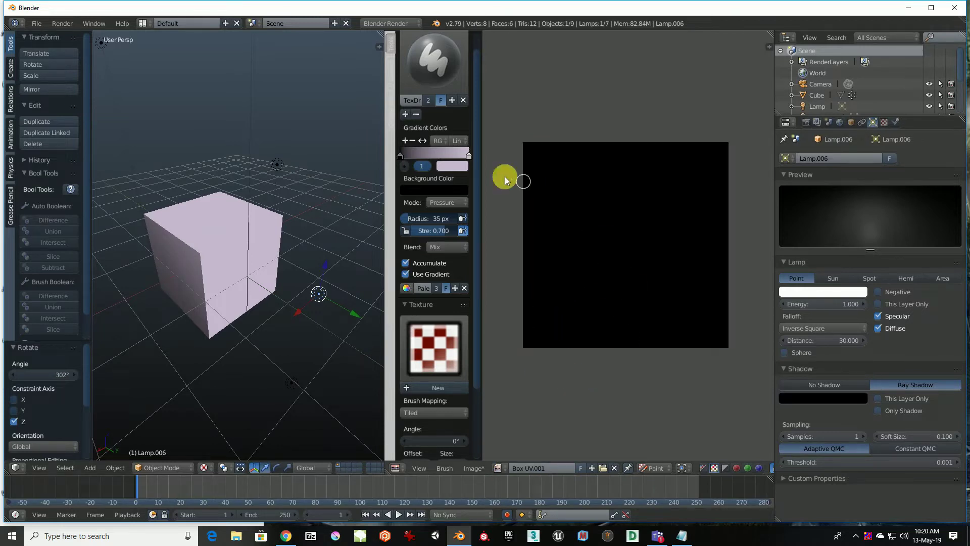
click(580, 216)
mouse_move(353, 344)
middle_down()
mouse_move(227, 336)
mouse_move(272, 339)
mouse_move(238, 337)
mouse_move(184, 458)
middle_up()
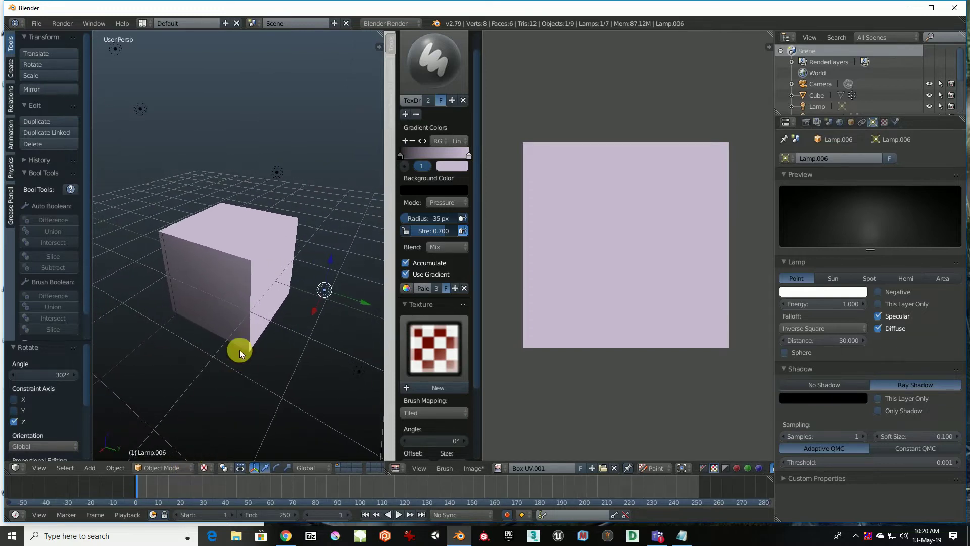
middle_drag(239, 350, 238, 328)
- Put the cube into Edit Mode and paint a test stroke on the texture image
right_click(256, 272)
key(Tab)
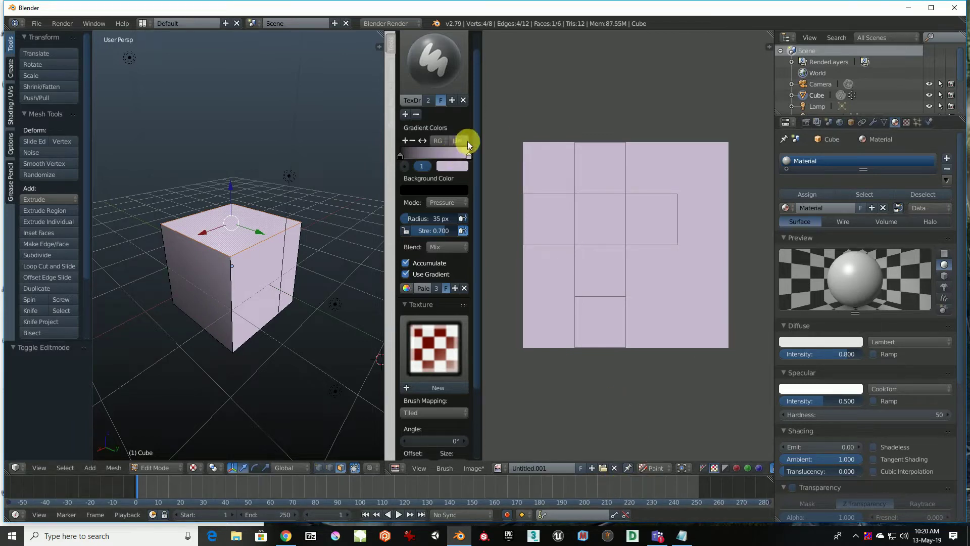
drag(602, 234, 604, 212)
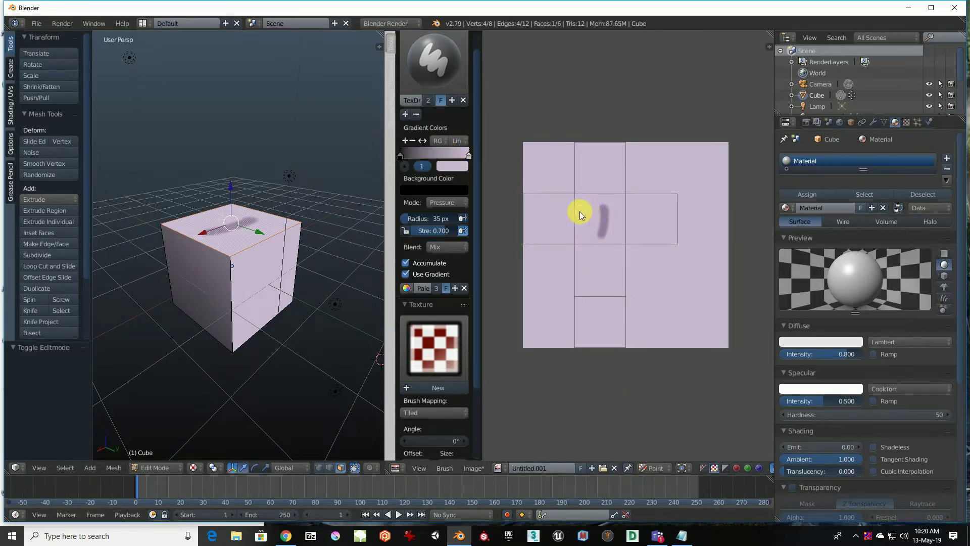
mouse_move(269, 254)
middle_down()
mouse_move(245, 288)
mouse_move(260, 234)
middle_up()
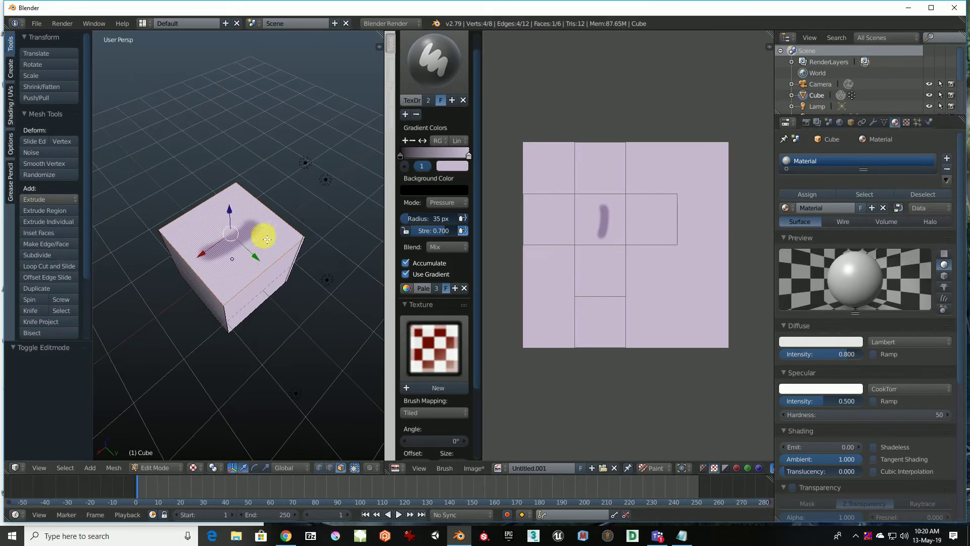
- Switch the brush to red and paint a red blob on the cube's top face
click(442, 167)
drag(485, 212, 510, 202)
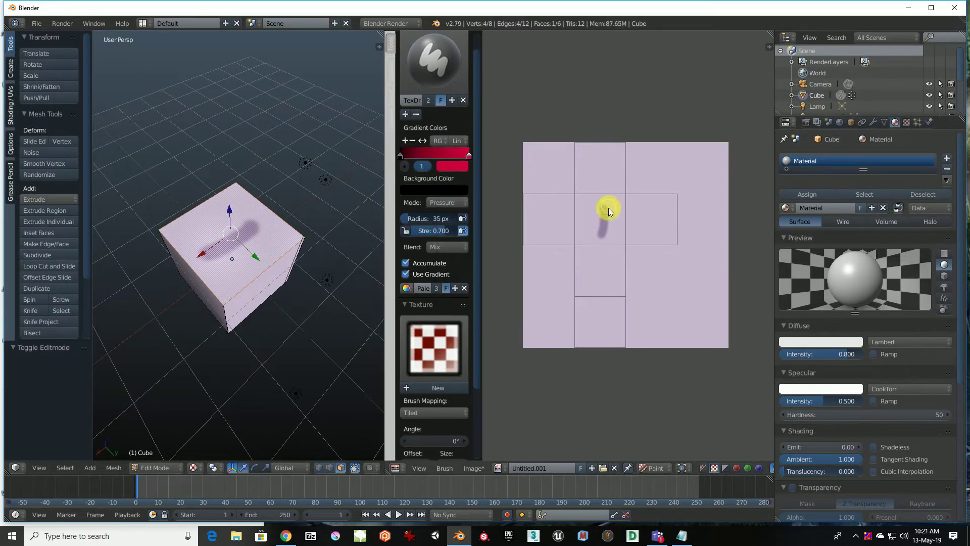
drag(609, 211, 596, 222)
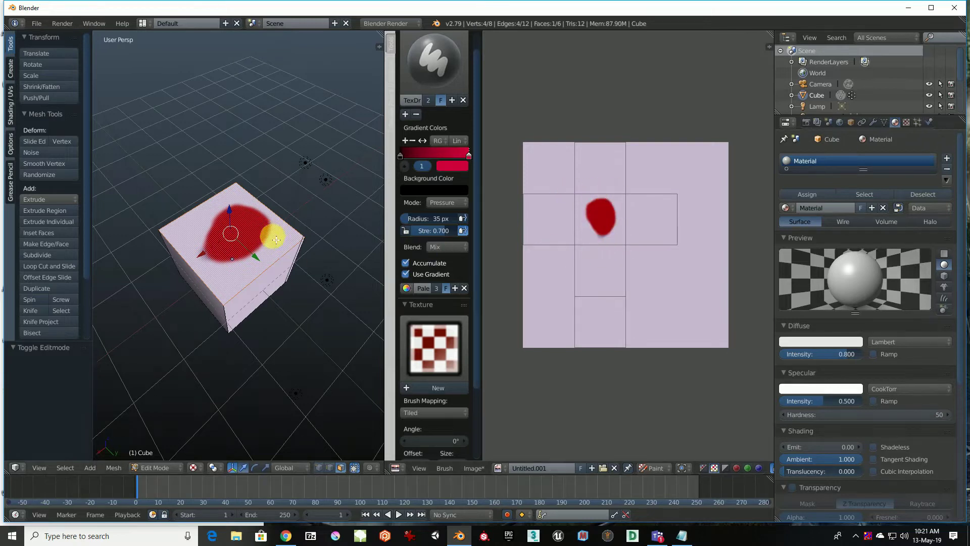
scroll(271, 232, up, 2)
scroll(234, 253, up, 2)
scroll(251, 251, up, 2)
scroll(258, 248, down, 1)
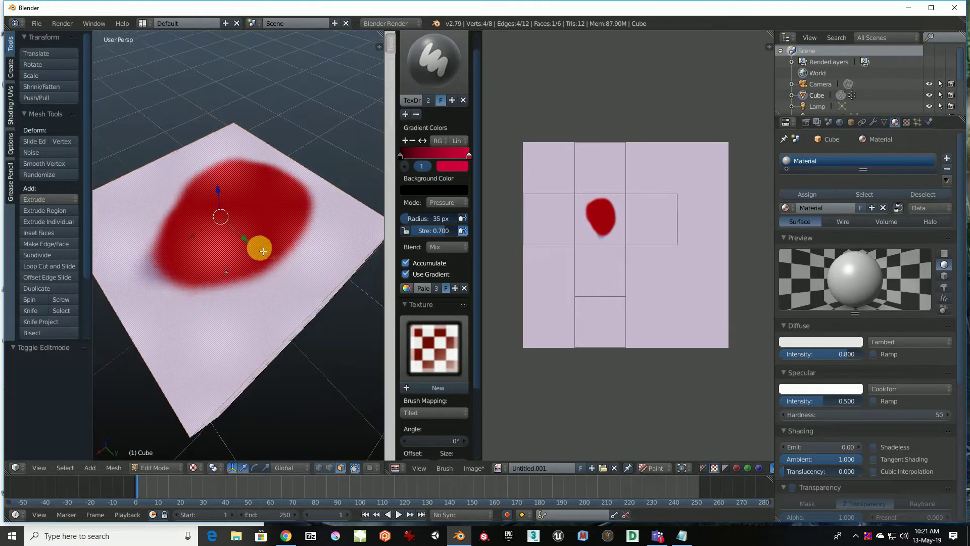
mouse_move(258, 248)
middle_down()
mouse_move(286, 214)
mouse_move(252, 256)
middle_up()
scroll(277, 225, down, 2)
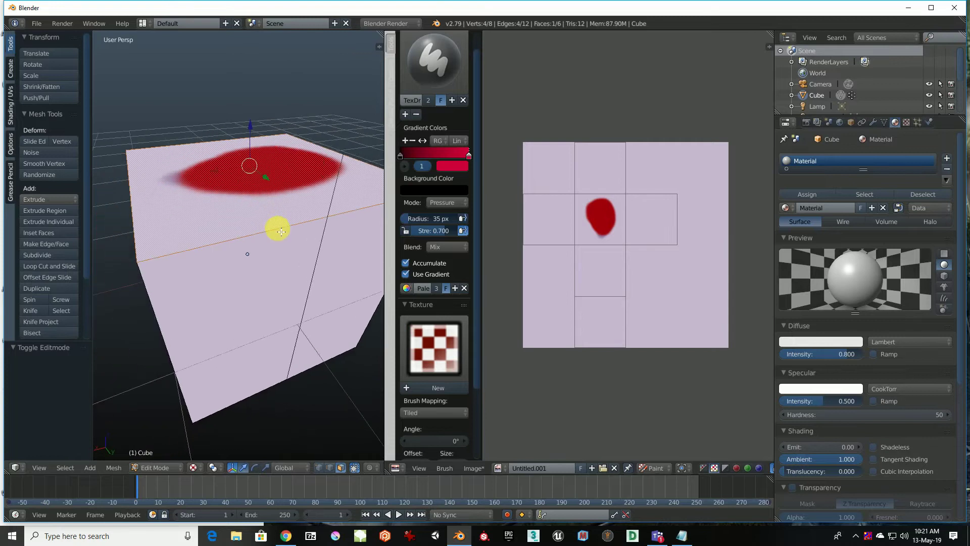
middle_drag(277, 225, 274, 231)
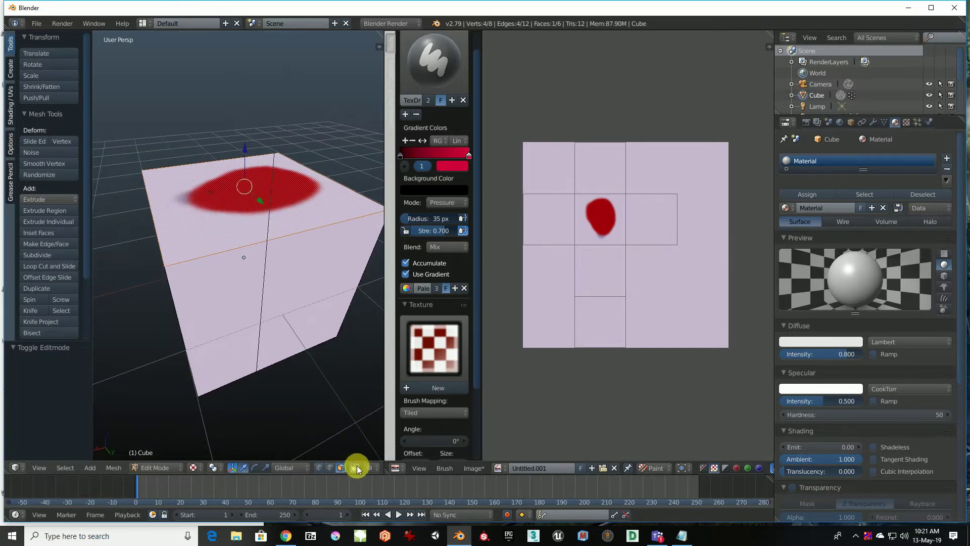
mouse_move(340, 450)
middle_down()
mouse_move(300, 316)
mouse_move(270, 267)
mouse_move(297, 280)
mouse_move(283, 309)
mouse_move(288, 294)
middle_up()
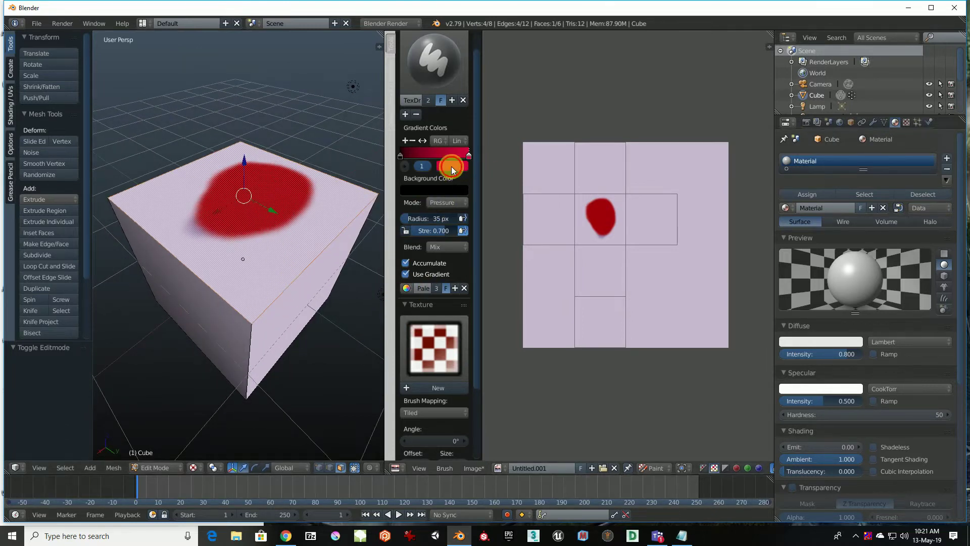
- Switch to green and dab it on the top-middle and bottom UV squares
click(461, 164)
click(464, 209)
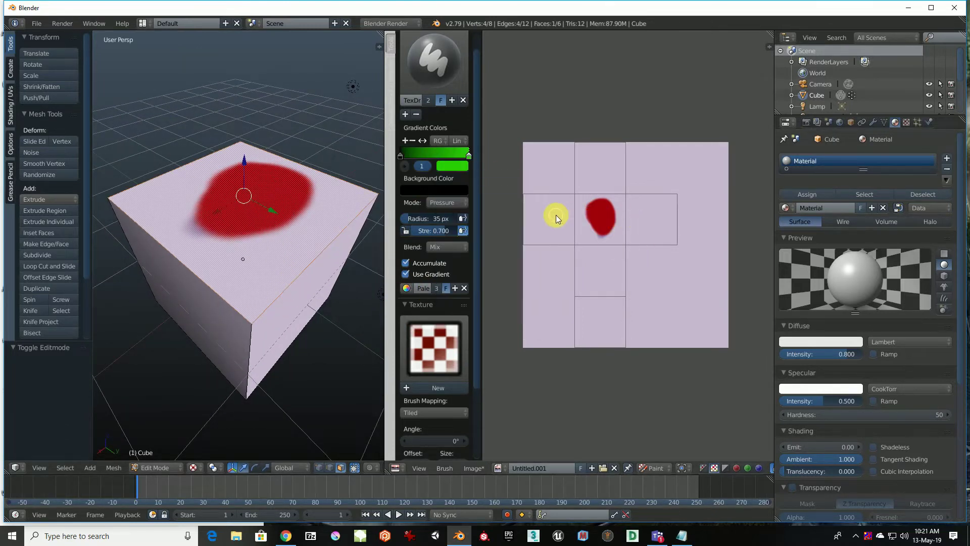
click(599, 166)
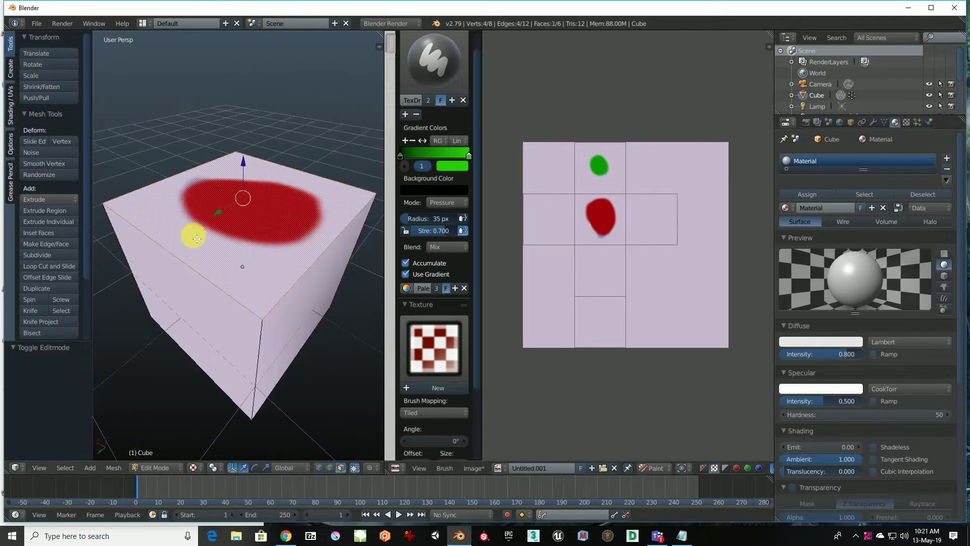
mouse_move(190, 231)
middle_down()
mouse_move(282, 212)
mouse_move(364, 104)
mouse_move(97, 191)
mouse_move(226, 238)
middle_up()
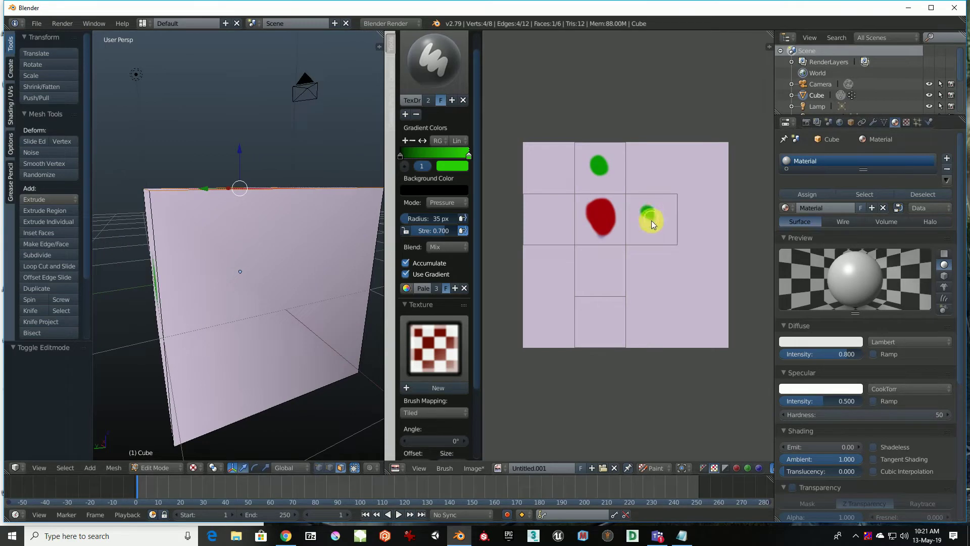
click(600, 325)
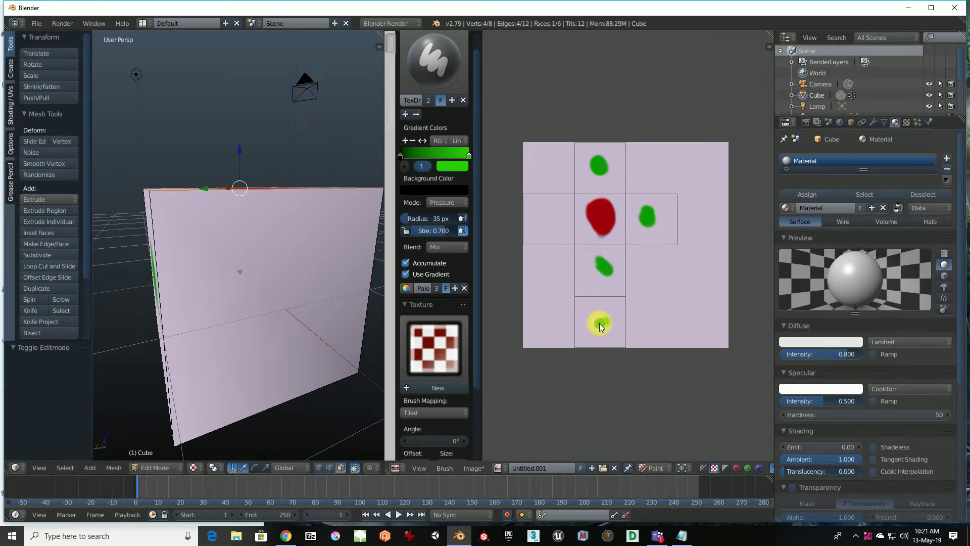
mouse_move(313, 279)
middle_down()
mouse_move(260, 266)
mouse_move(358, 266)
mouse_move(297, 279)
mouse_move(100, 273)
mouse_move(321, 268)
mouse_move(256, 275)
middle_up()
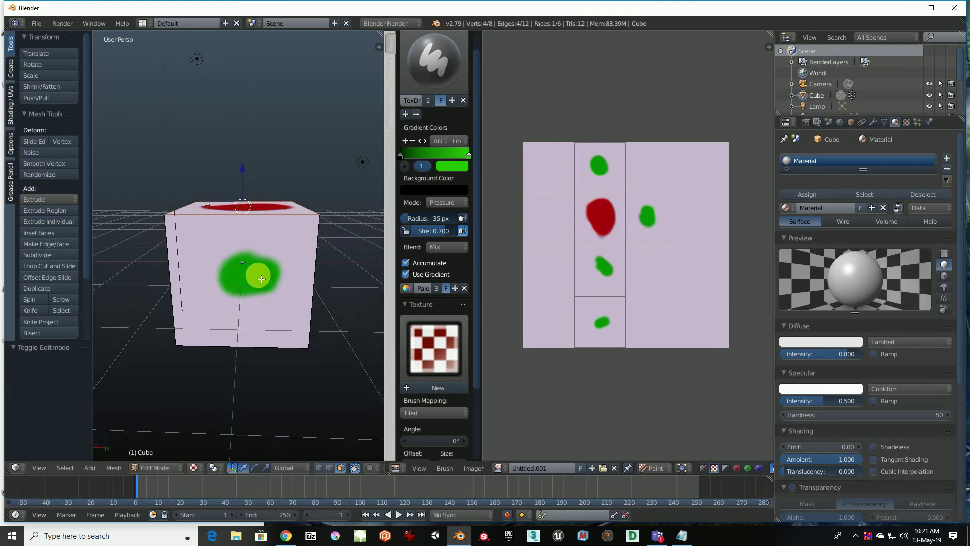
- Switch to blue and paint over both green dabs
click(449, 163)
click(475, 228)
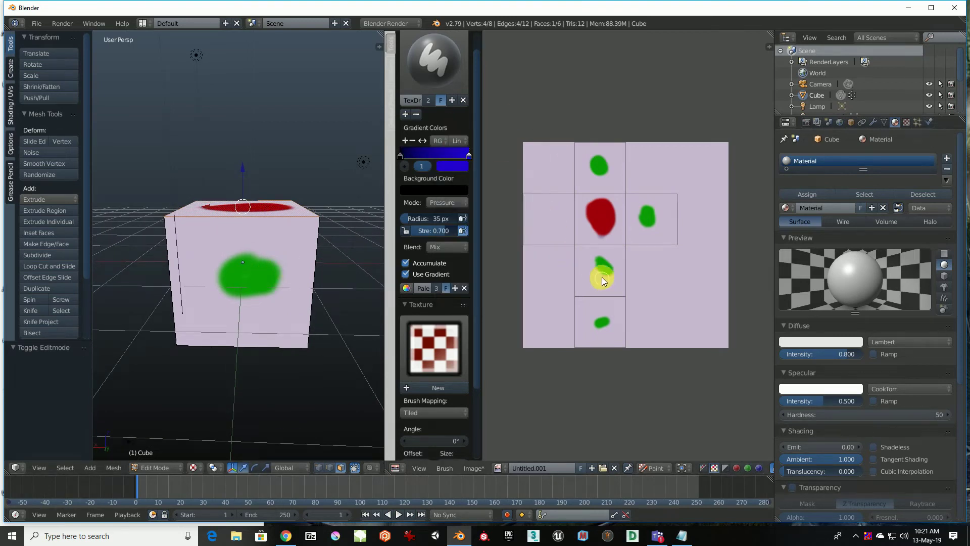
click(591, 317)
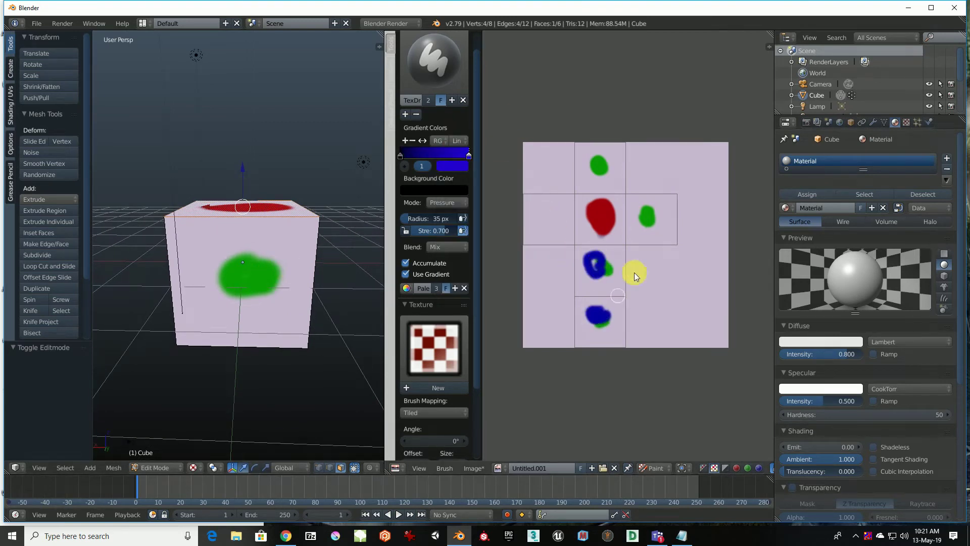
click(648, 219)
mouse_move(285, 268)
middle_down()
mouse_move(197, 232)
mouse_move(379, 238)
mouse_move(158, 266)
mouse_move(252, 308)
mouse_move(309, 305)
middle_up()
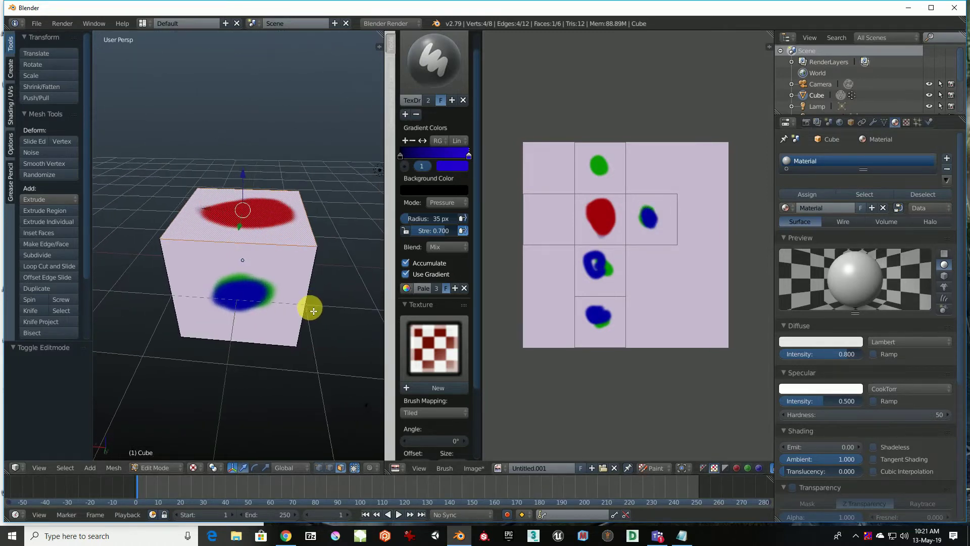
mouse_move(379, 282)
middle_down()
mouse_move(264, 281)
mouse_move(332, 274)
mouse_move(336, 262)
middle_up()
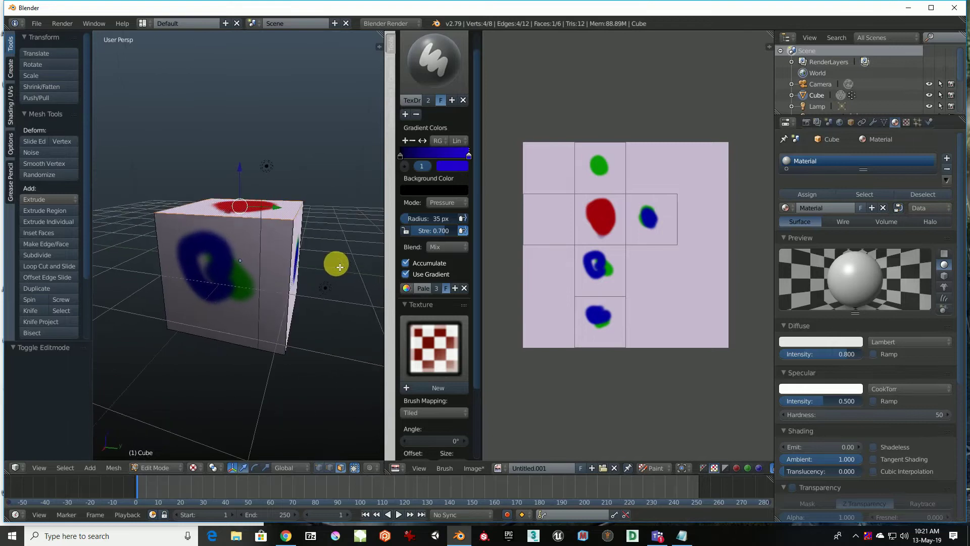
- Switch to orange and paint orange strokes and dabs over the blue blob
click(447, 168)
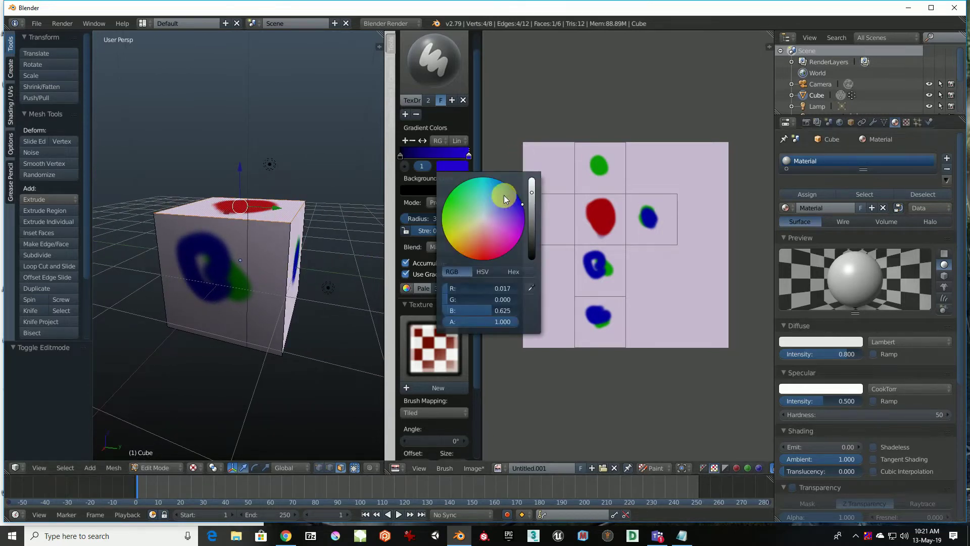
click(503, 195)
mouse_move(597, 258)
mouse_down()
mouse_move(624, 244)
mouse_move(588, 247)
mouse_move(575, 209)
mouse_move(566, 247)
mouse_up()
mouse_move(202, 242)
middle_down()
mouse_move(232, 254)
mouse_move(273, 237)
middle_up()
click(603, 278)
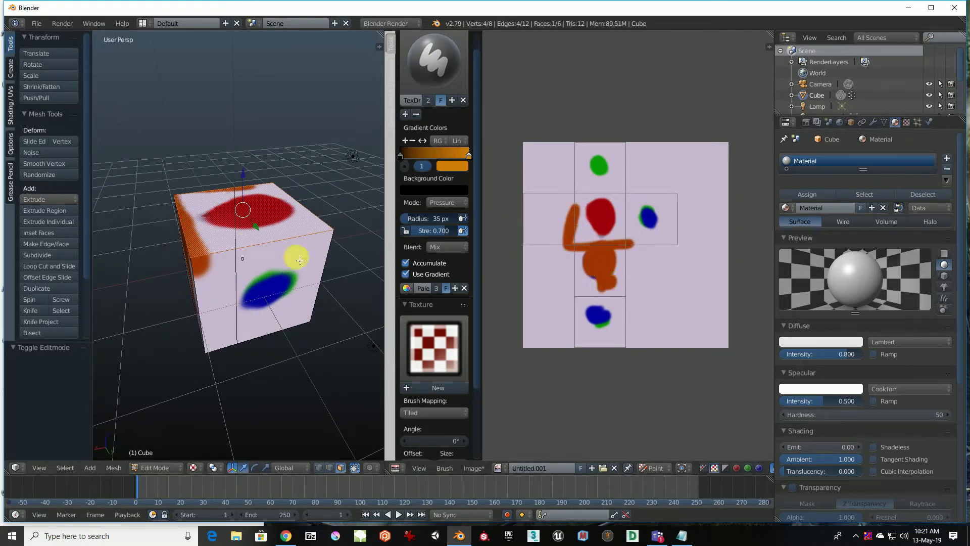
click(609, 281)
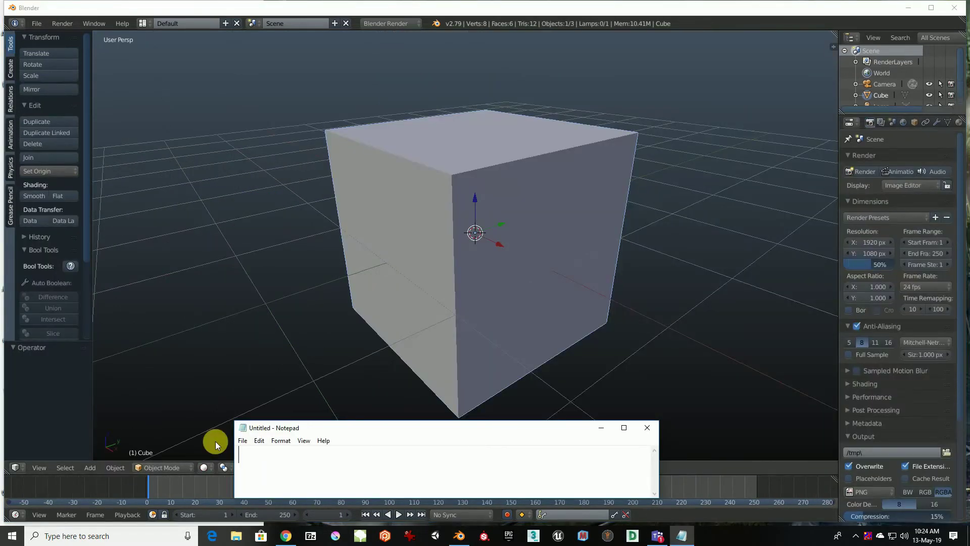
- Type a Notepad note about applying a tileable texture, then erase it
text(I hope y)
text(ou might have leaned custom UVW mapp)
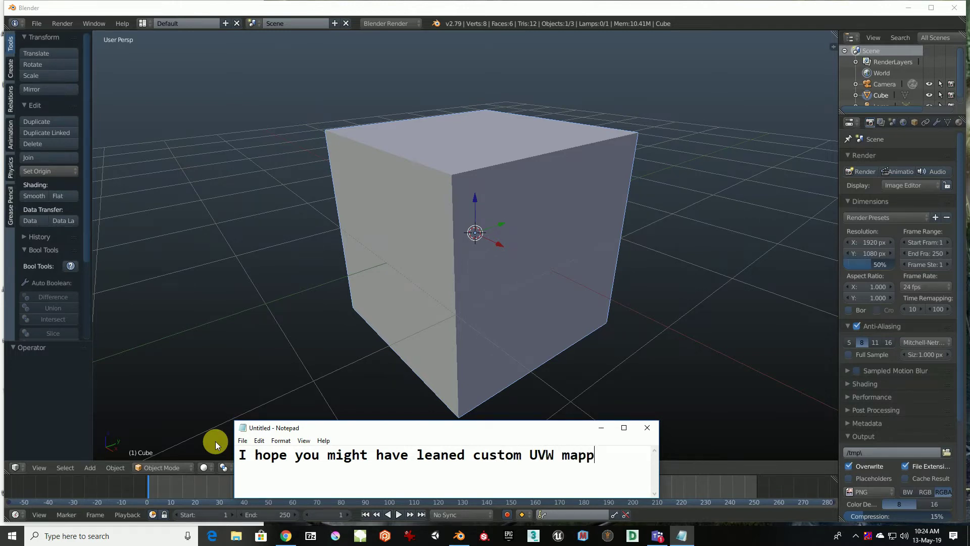
text(ing )
text(Now let s)
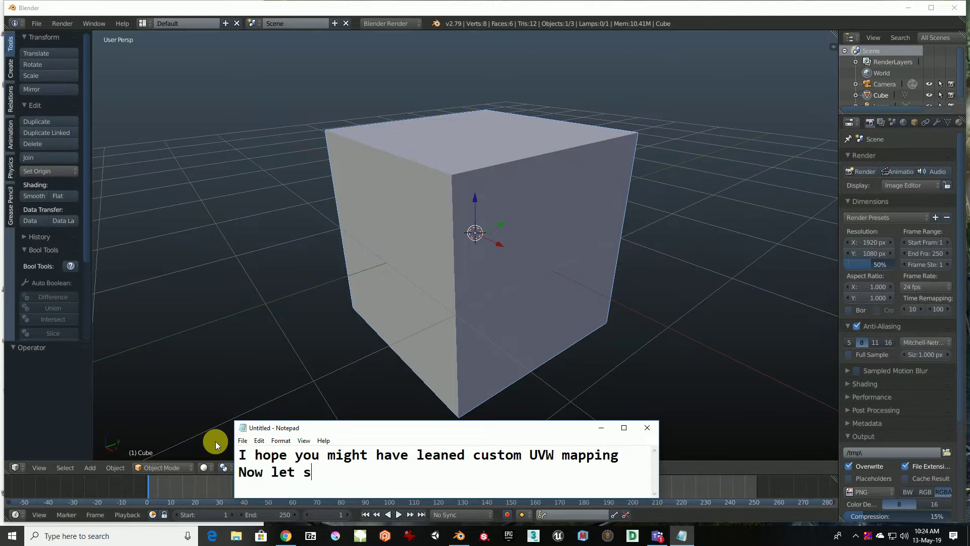
text(ee if you have a tileable texture )
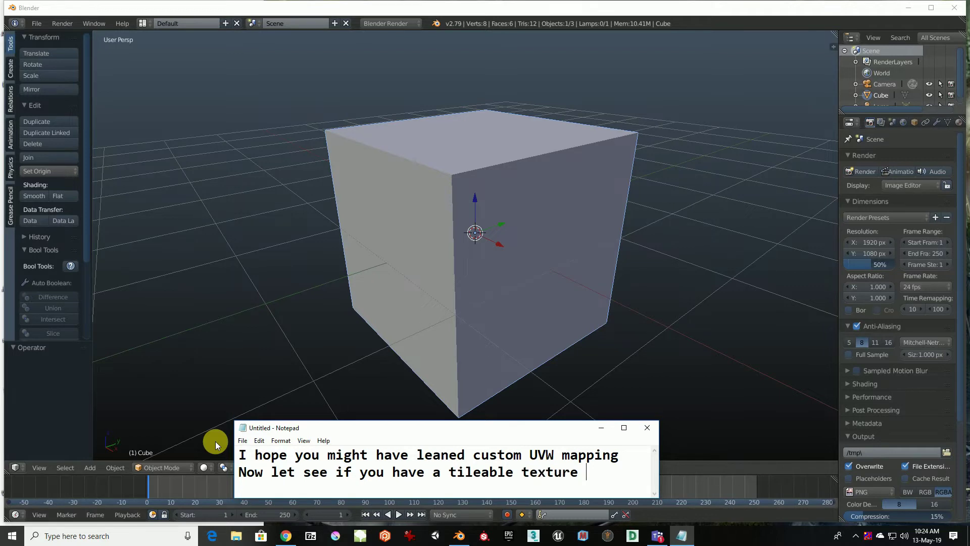
text(ready a)
text(nd you wanna )
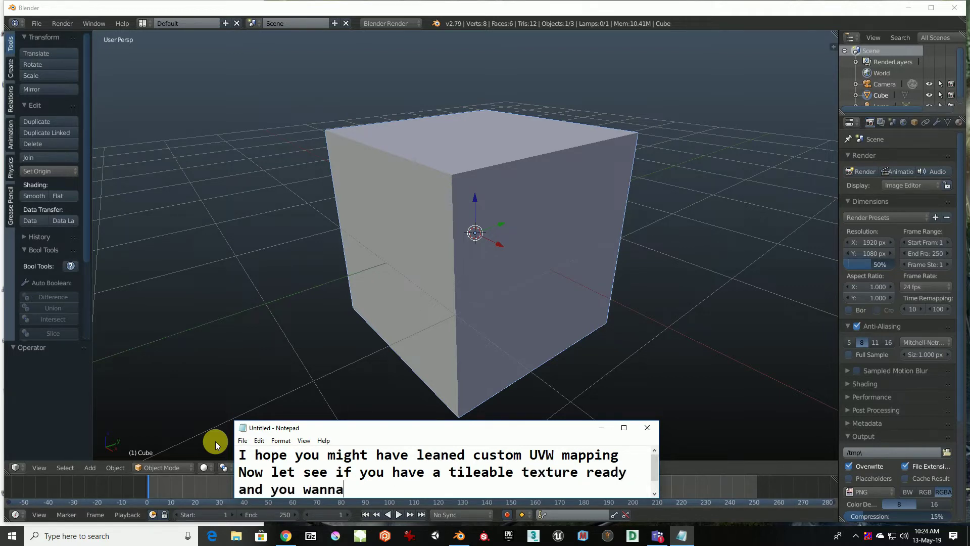
text(apply on your 3d model)
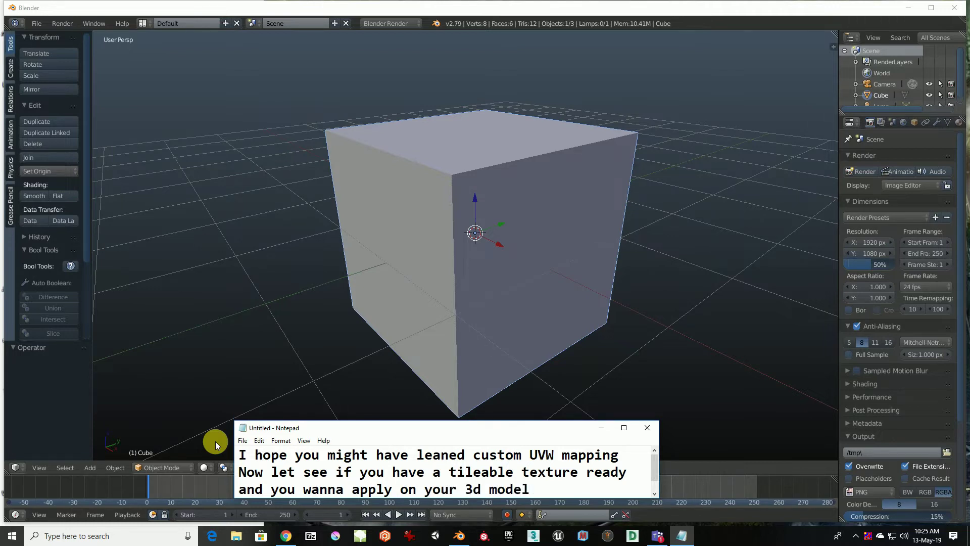
key(Return)
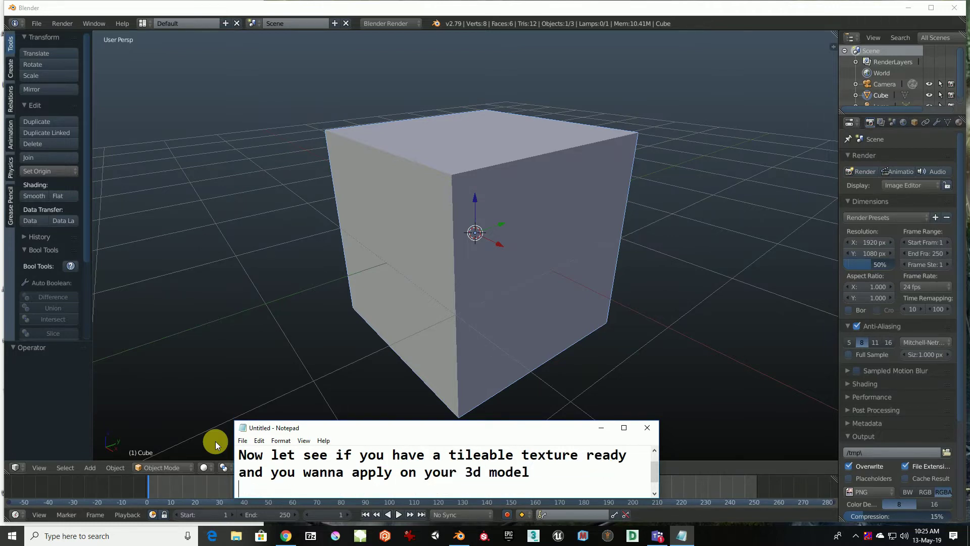
key(BackSpace)
key(BackSpace)
key(BackSpace)
key(BackSpace)
key(BackSpace)
key(BackSpace)
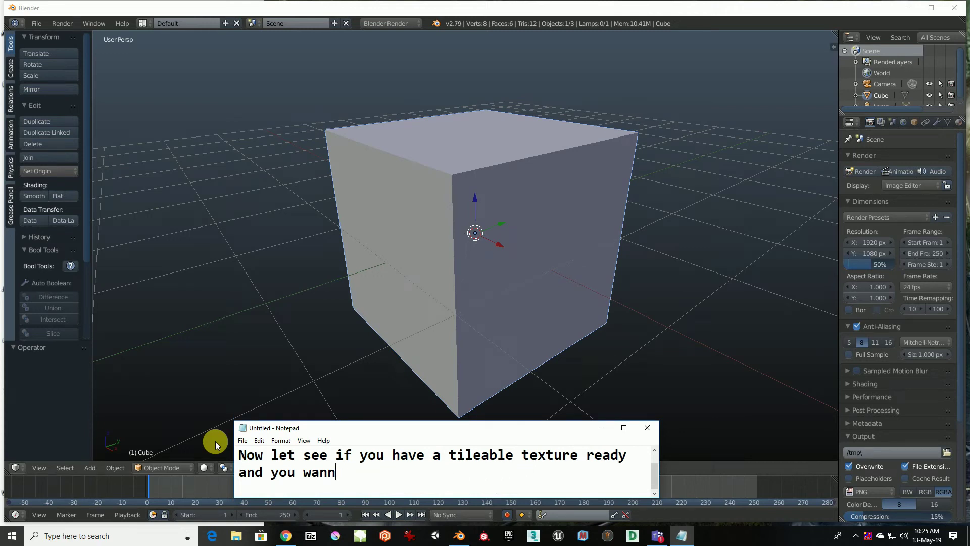
key(BackSpace)
key(BackSpace)
key(BackSpace)
key(BackSpace)
key(BackSpace)
key(BackSpace)
key(BackSpace)
key(BackSpace)
key(BackSpace)
key(BackSpace)
key(BackSpace)
key(BackSpace)
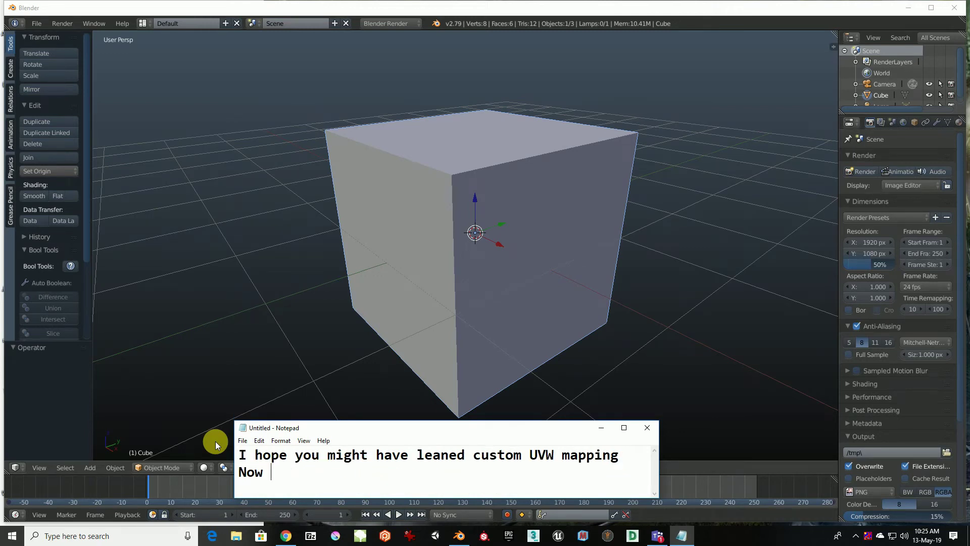
key(BackSpace)
key(BackSpace)
key(BackSpace)
key(BackSpace)
key(BackSpace)
key(BackSpace)
key(BackSpace)
key(BackSpace)
key(BackSpace)
key(BackSpace)
key(BackSpace)
key(BackSpace)
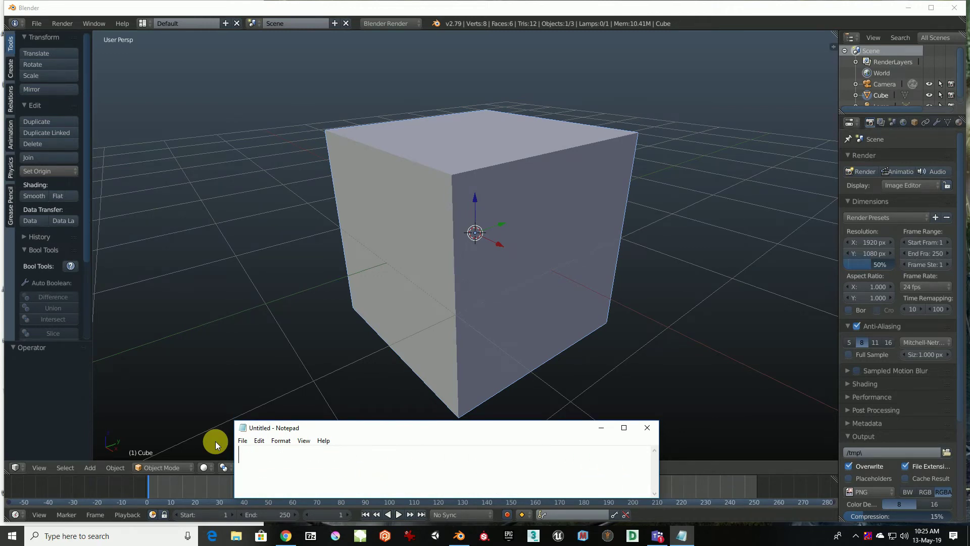
- Minimize Notepad to reveal Blender's cube, orbit around it, then bring up Chrome
click(601, 427)
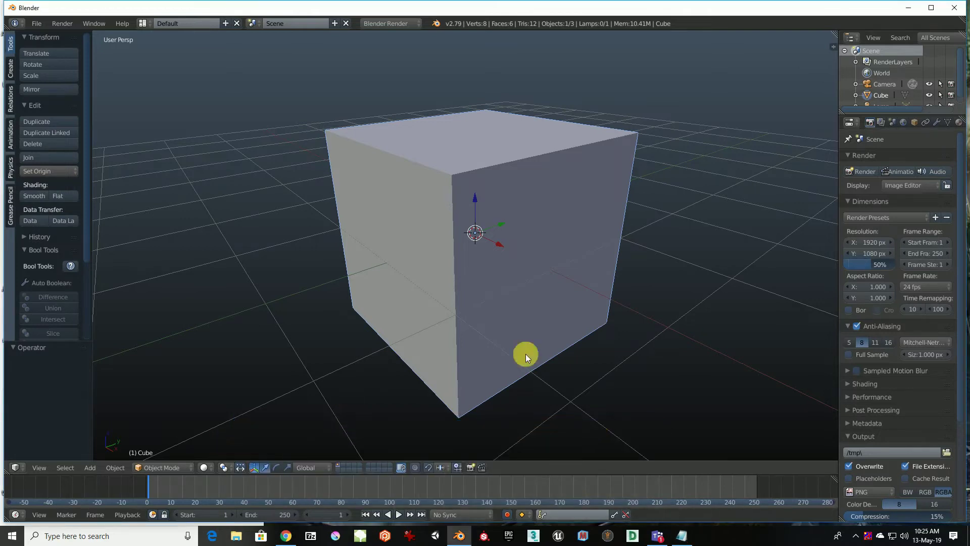
middle_drag(553, 277, 656, 323)
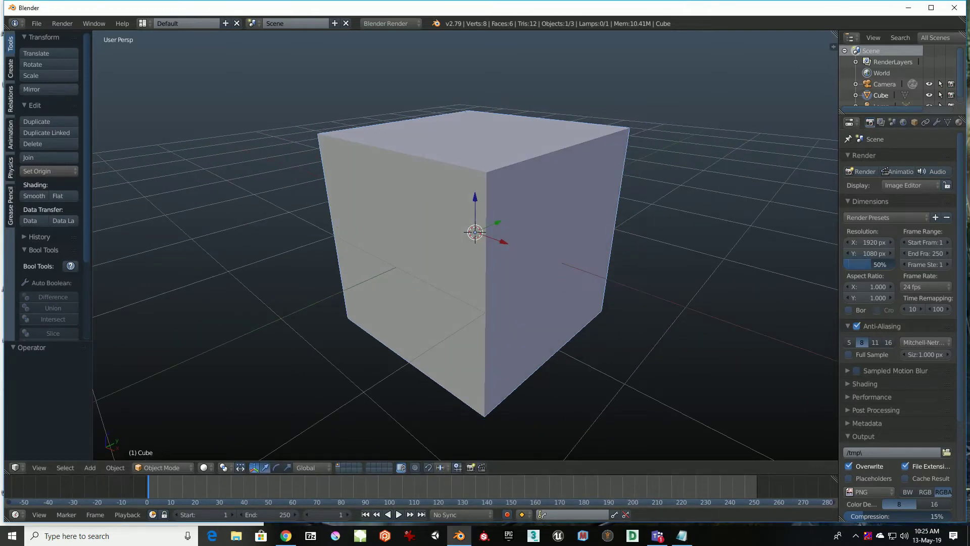
middle_drag(683, 407, 664, 408)
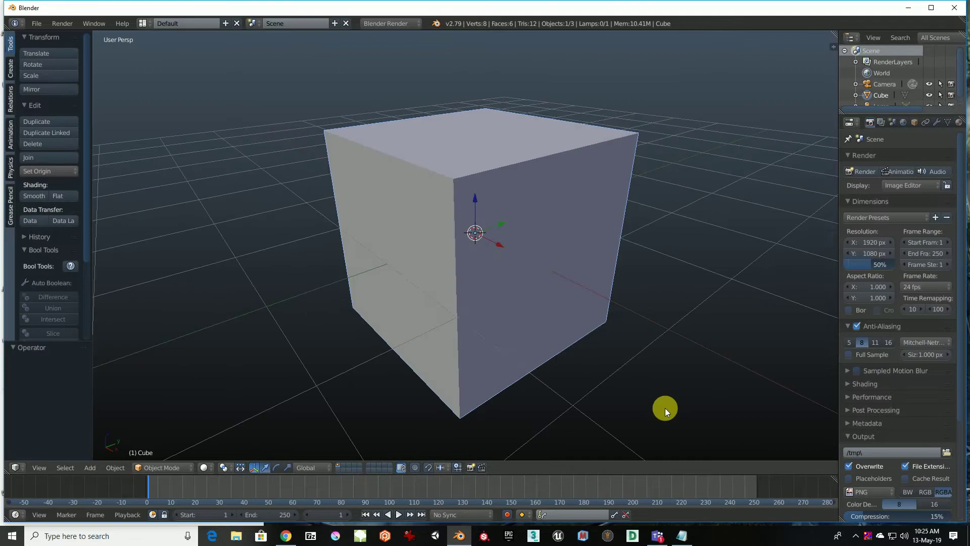
click(286, 537)
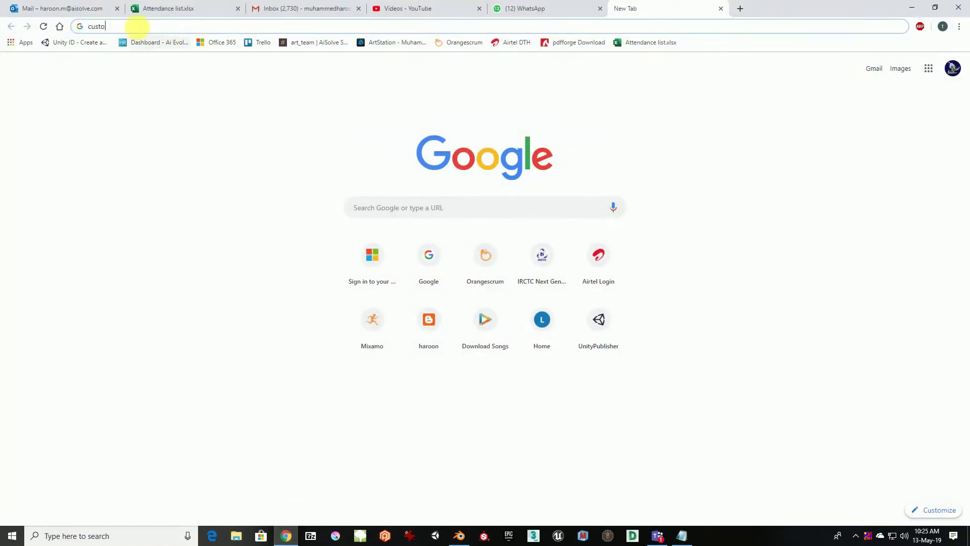
- Search for tileable stone textures and browse the image results
text(Ti)
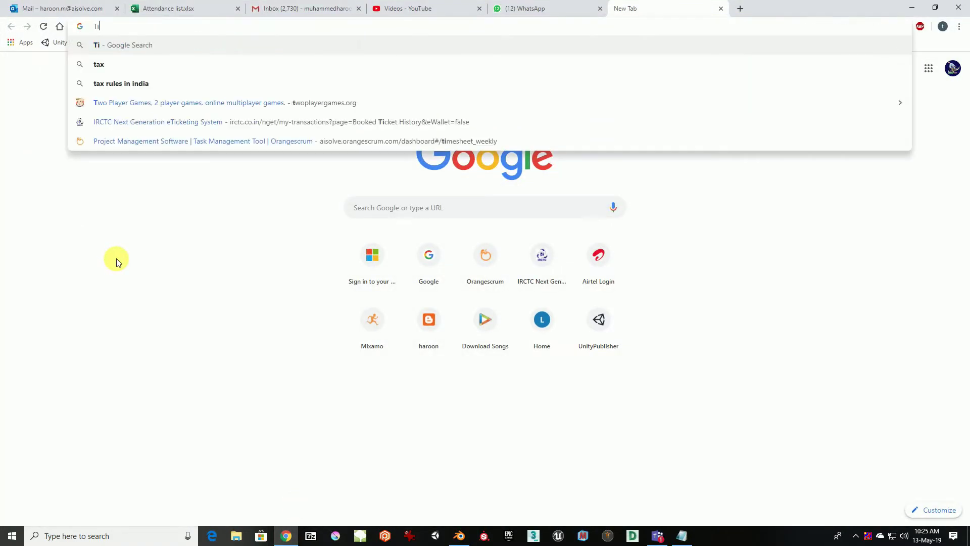
text(leable )
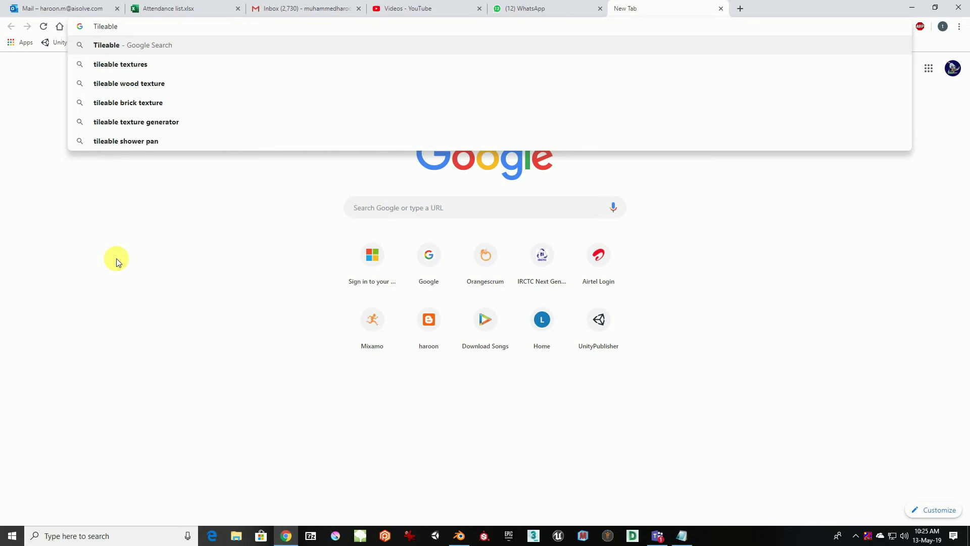
text(w)
key(BackSpace)
text(stone)
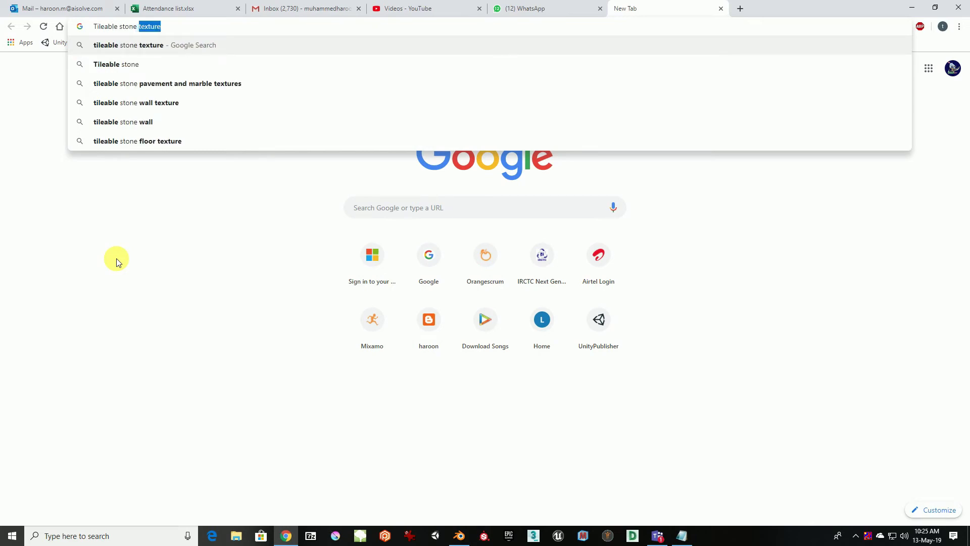
key(Return)
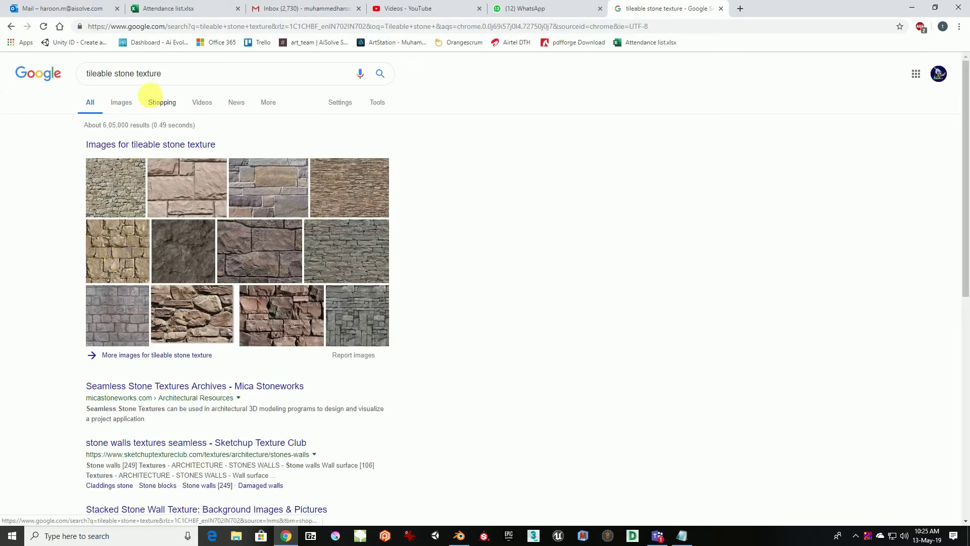
click(122, 102)
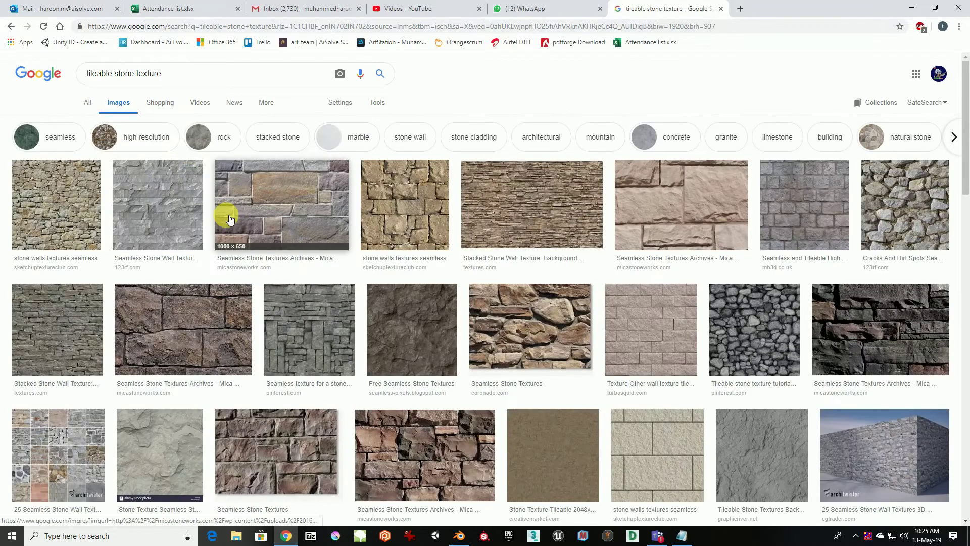
scroll(321, 288, down, 2)
scroll(326, 295, down, 2)
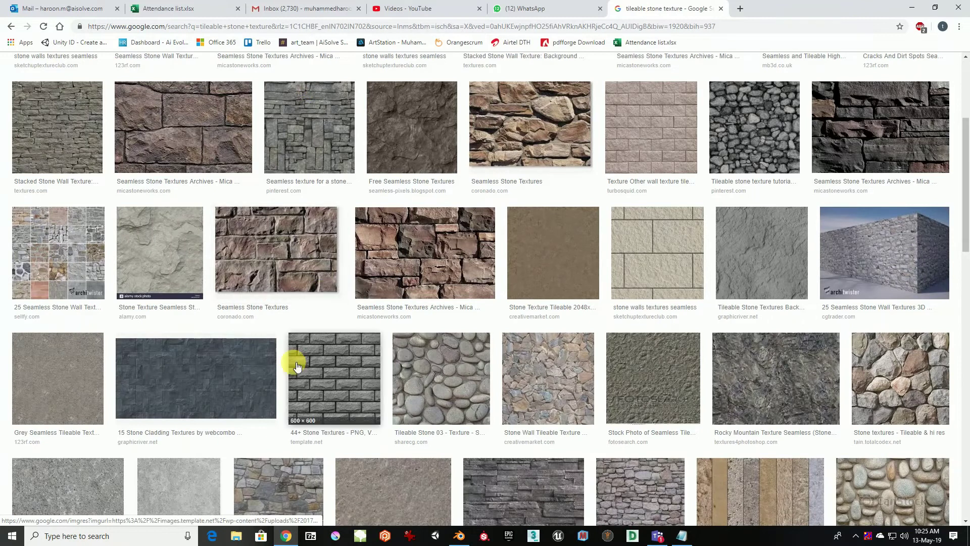
- Save the grey brick image to Downloads as Tileable-Grey-Stone-Texture.jpg
click(328, 361)
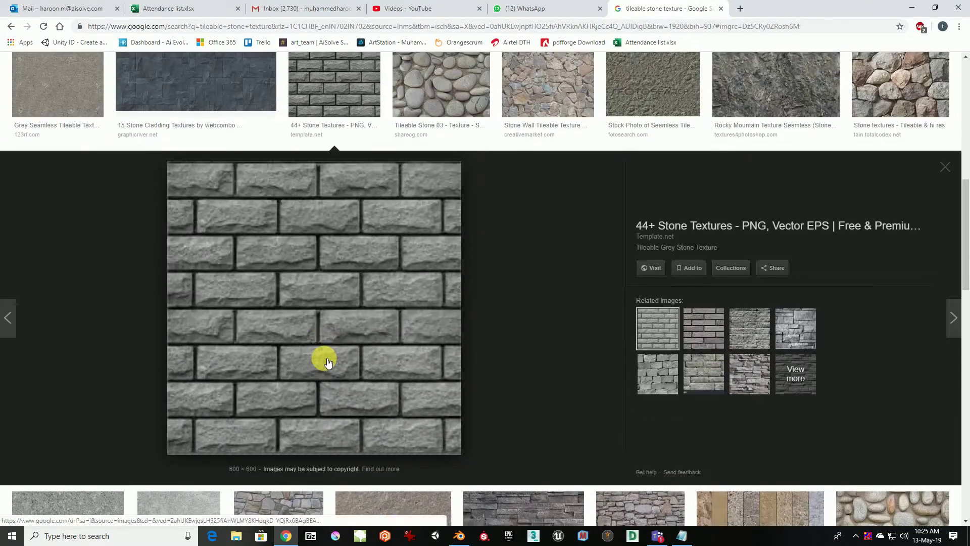
right_click(347, 275)
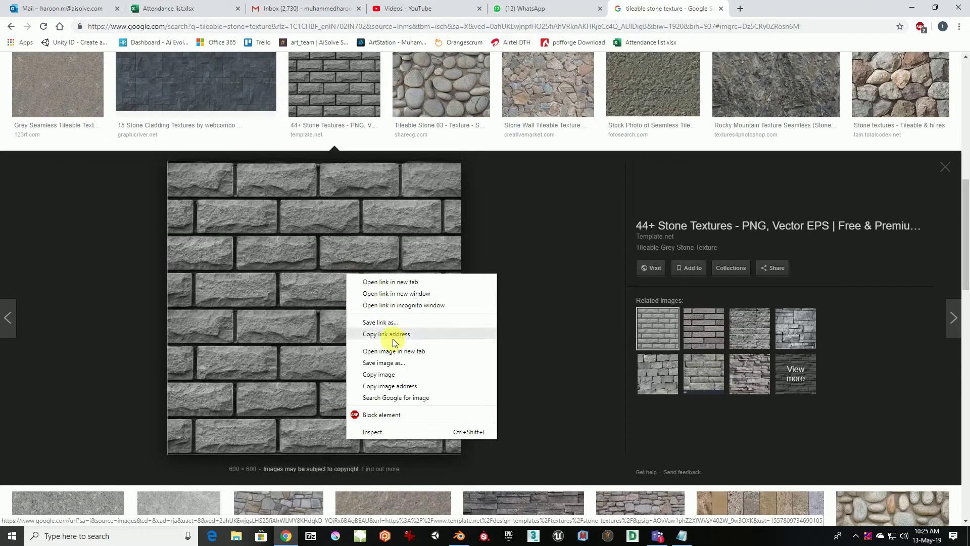
click(396, 363)
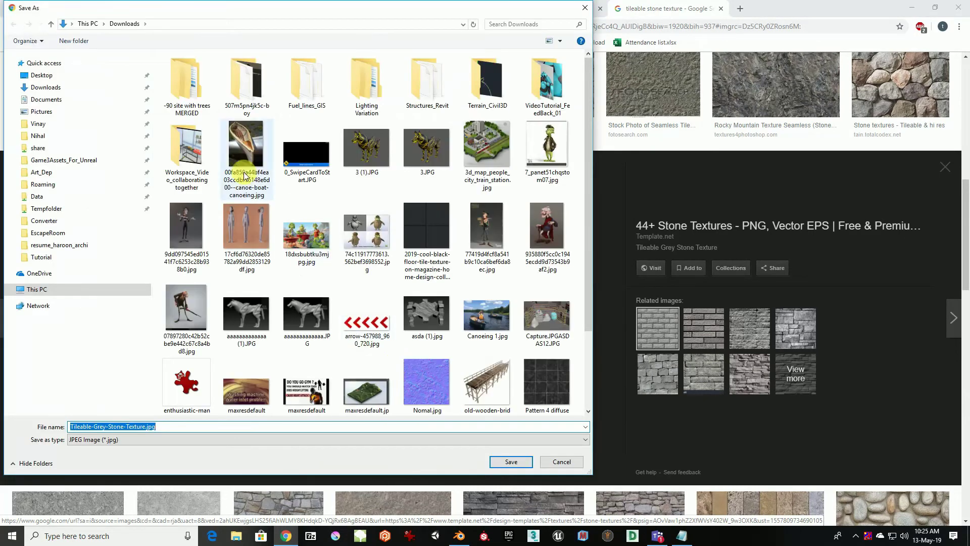
click(521, 461)
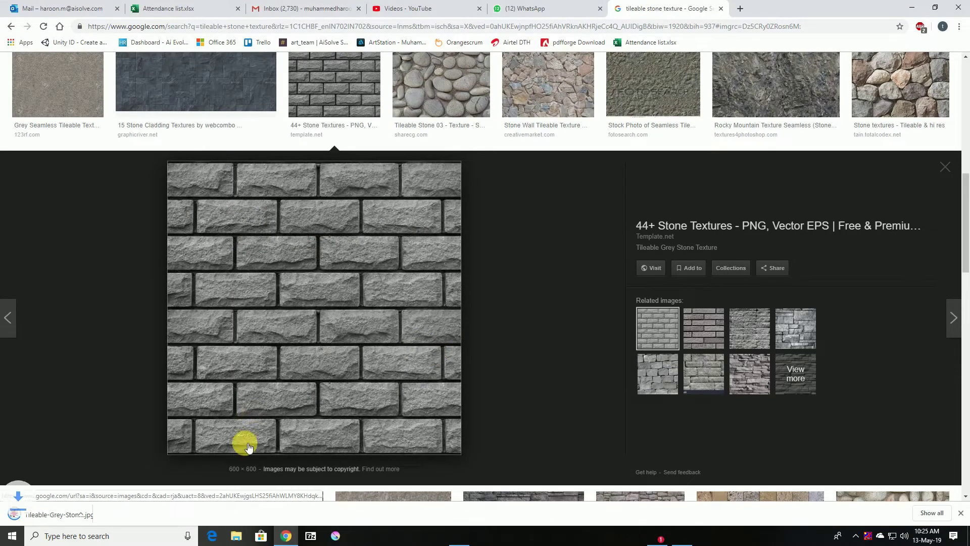
right_click(81, 515)
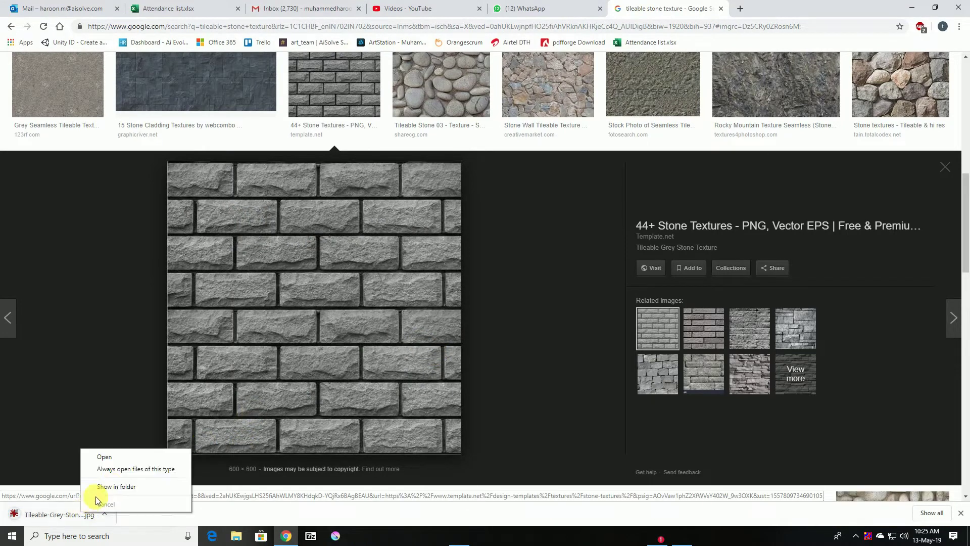
click(95, 496)
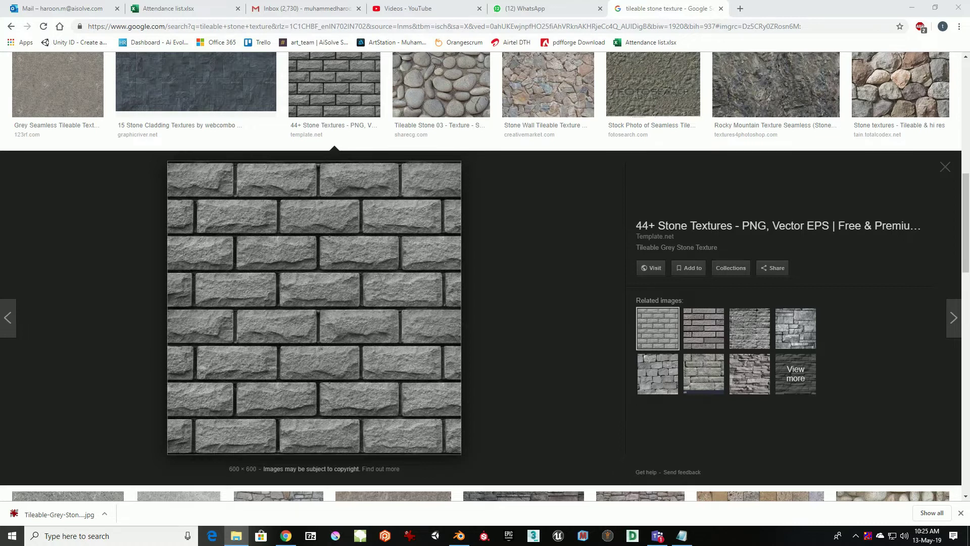
- Return to Blender and split the 3D view into two side-by-side views
click(912, 8)
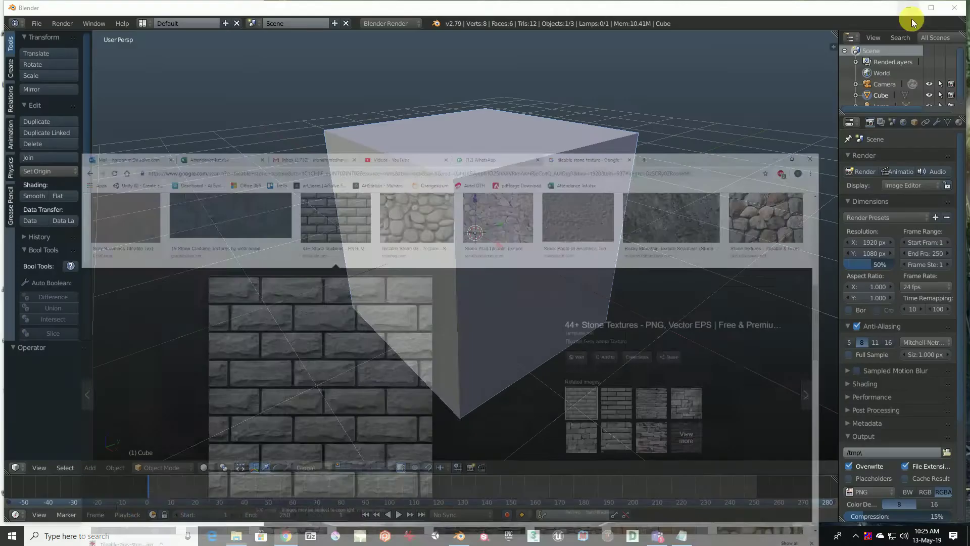
middle_drag(472, 299, 536, 302)
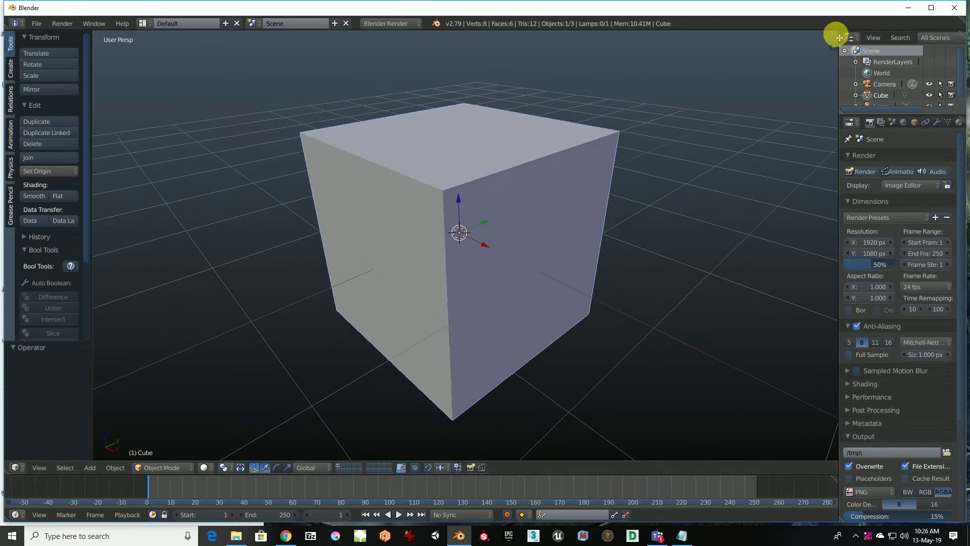
drag(839, 38, 405, 87)
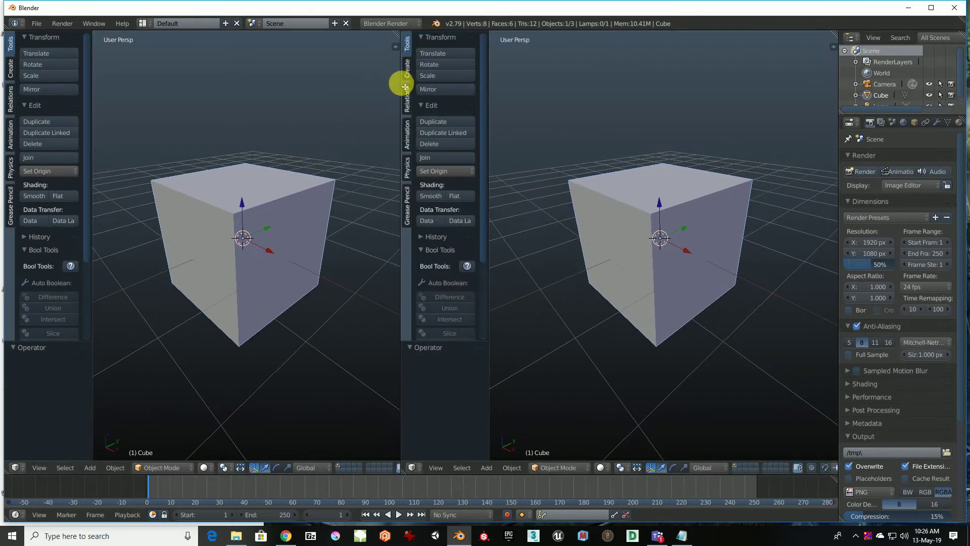
mouse_move(238, 304)
middle_down()
mouse_move(265, 296)
mouse_move(259, 283)
middle_up()
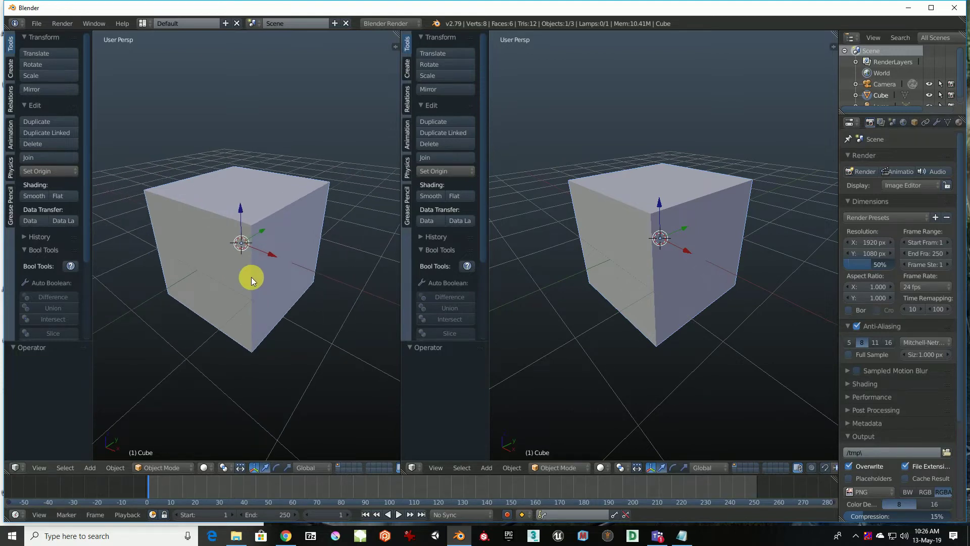
- UV-unwrap the cube in Edit Mode with Smart UV Project, Angle Limit 66
key(ctrl+Tab)
key(ctrl+Tab)
key(Tab)
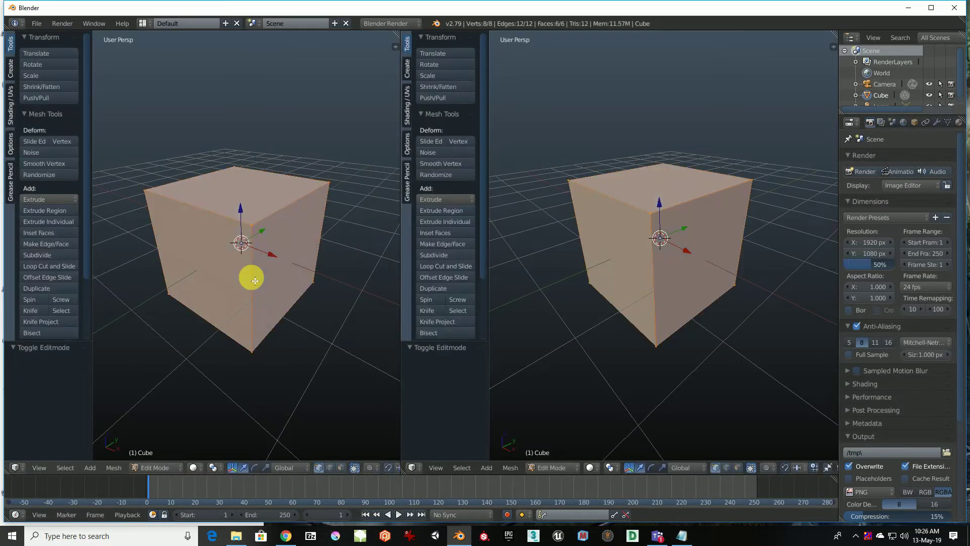
key(u)
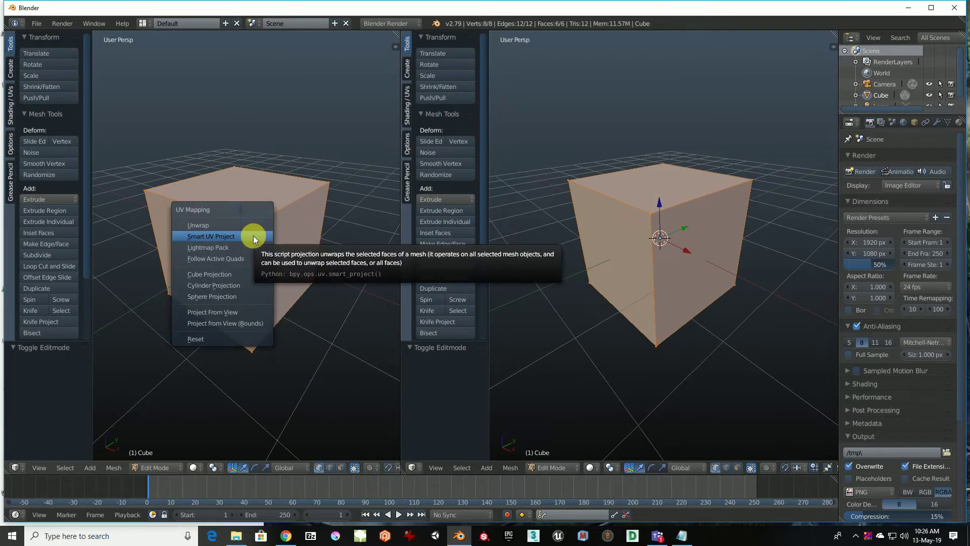
click(230, 236)
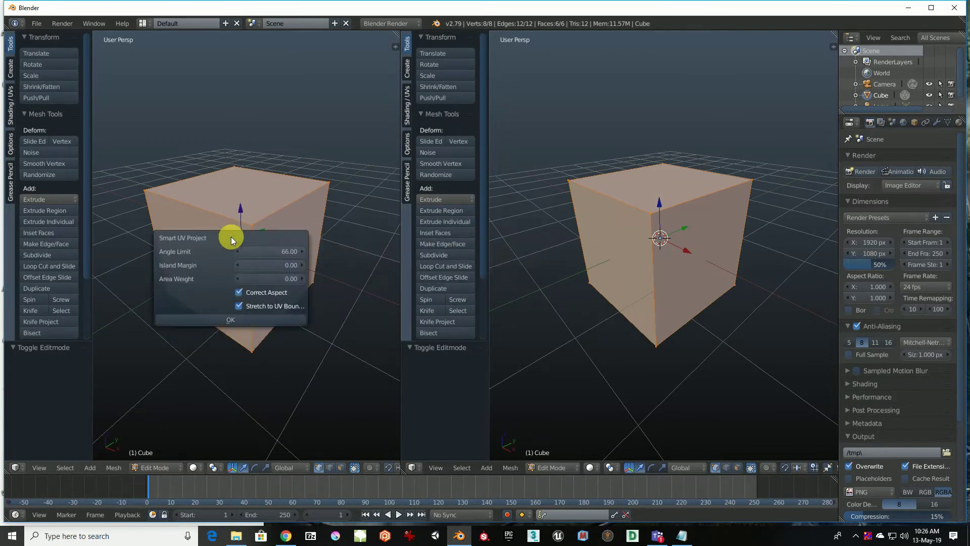
click(268, 320)
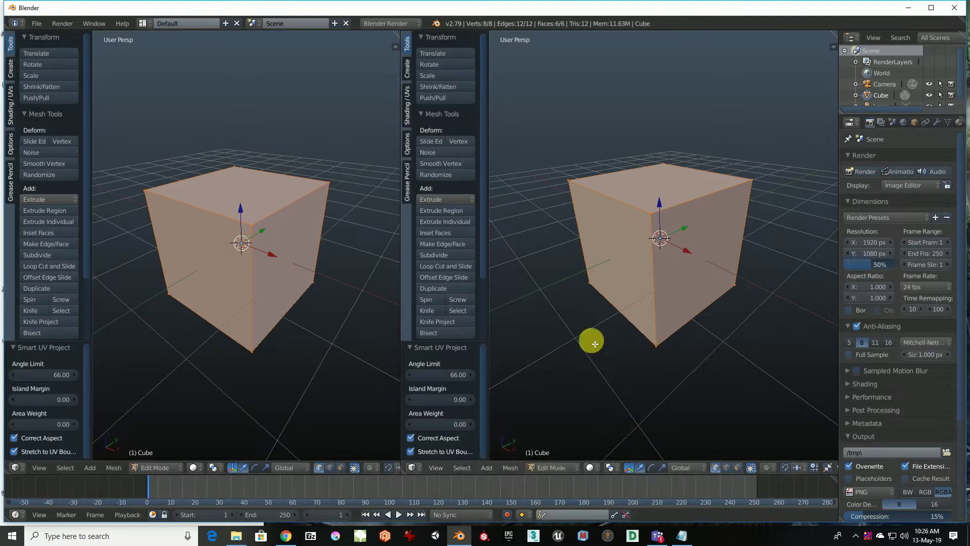
click(420, 470)
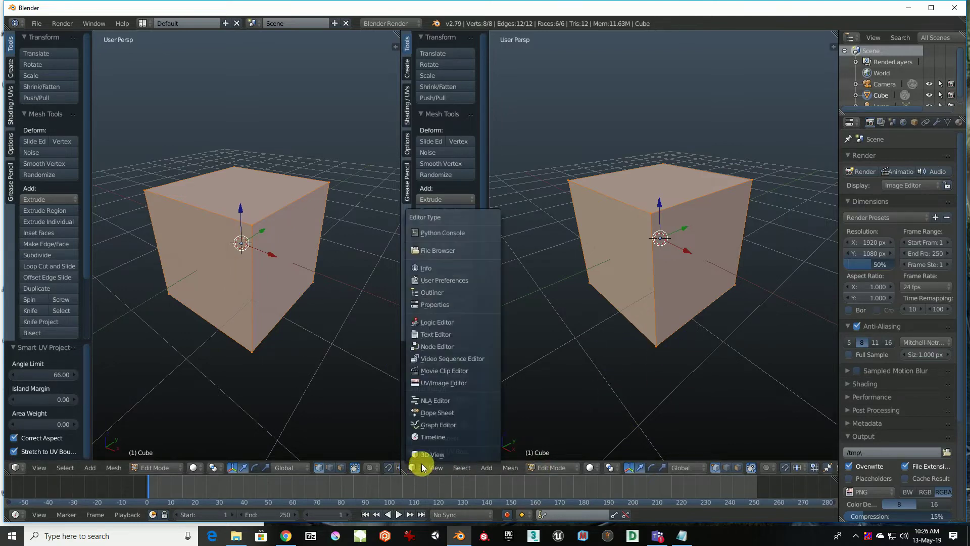
- Make the right view a UV/Image Editor and zoom into the cube's six UV islands
click(468, 383)
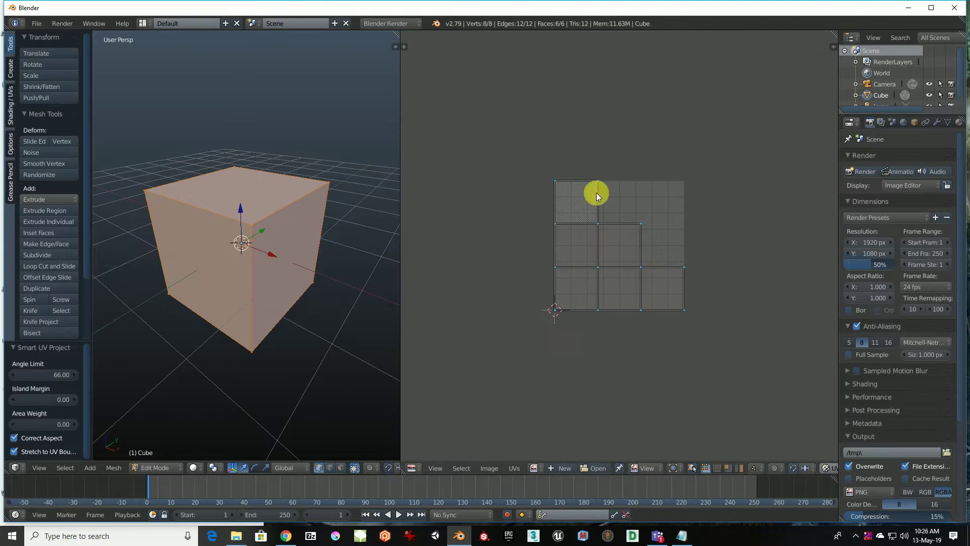
scroll(585, 300, up, 3)
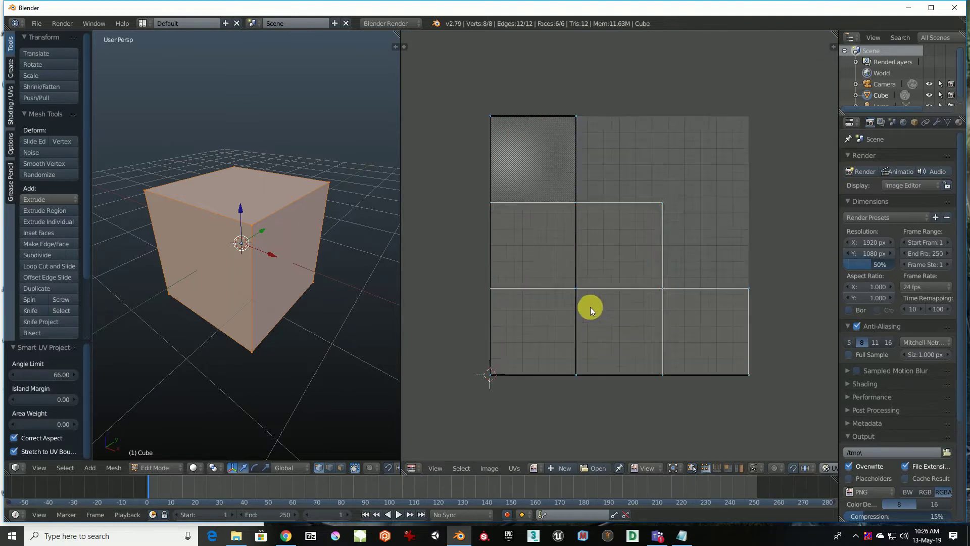
click(648, 468)
click(564, 468)
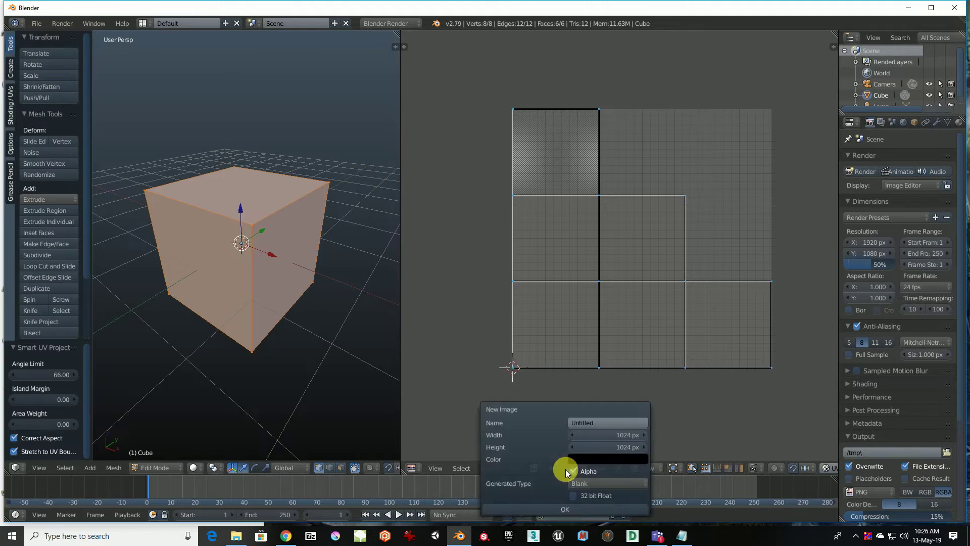
click(534, 393)
- Open Tileable-Grey-Stone-Texture.jpg from the Downloads folder into the UV/Image Editor
click(534, 468)
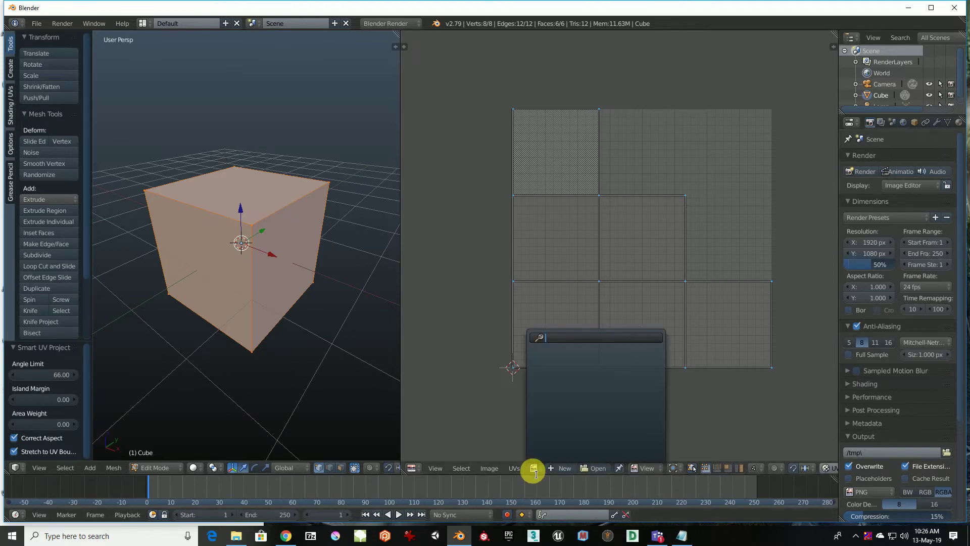
click(490, 467)
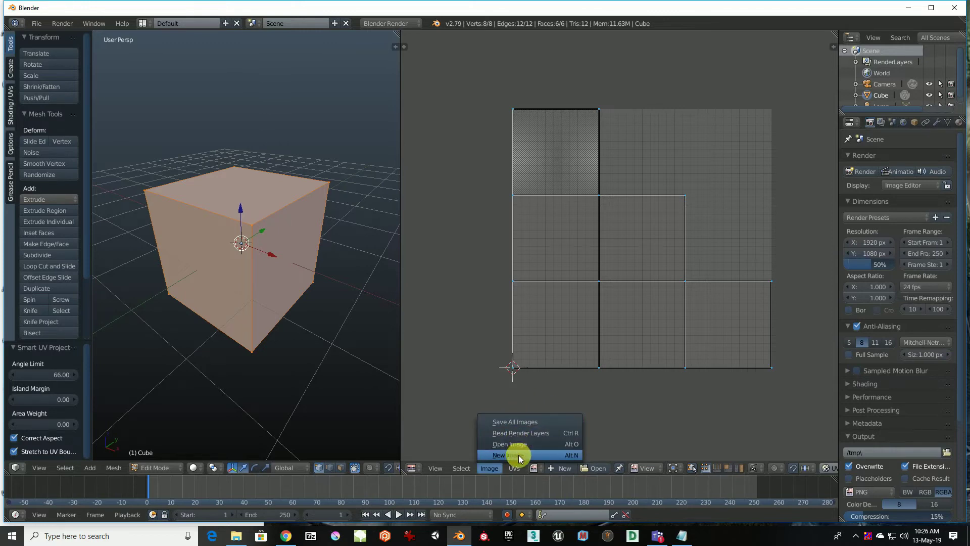
click(518, 445)
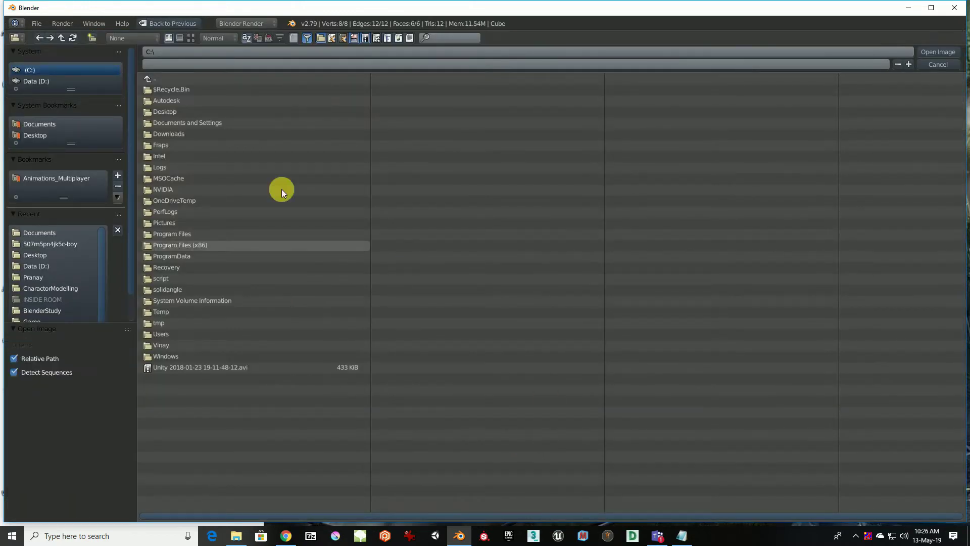
click(327, 54)
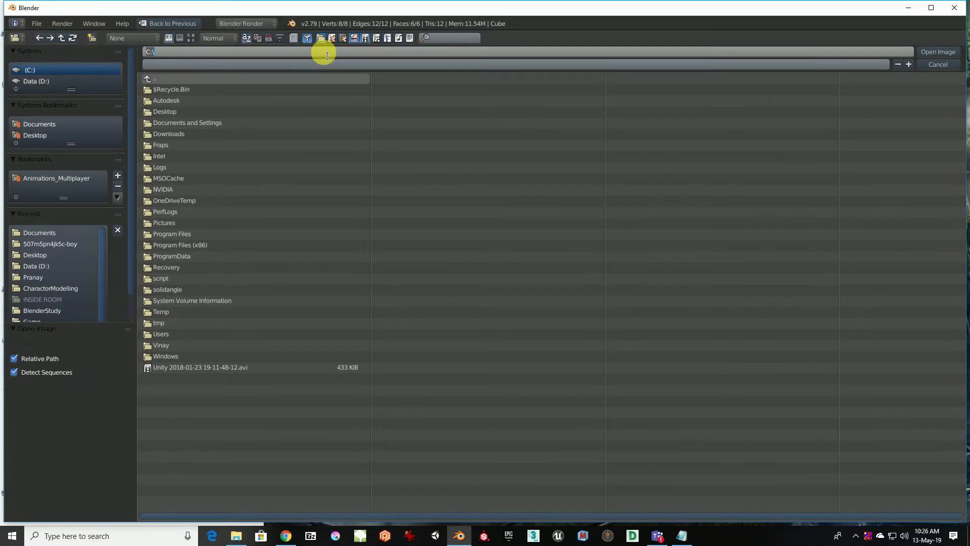
text(Users\admin\Downloads\)
key(Return)
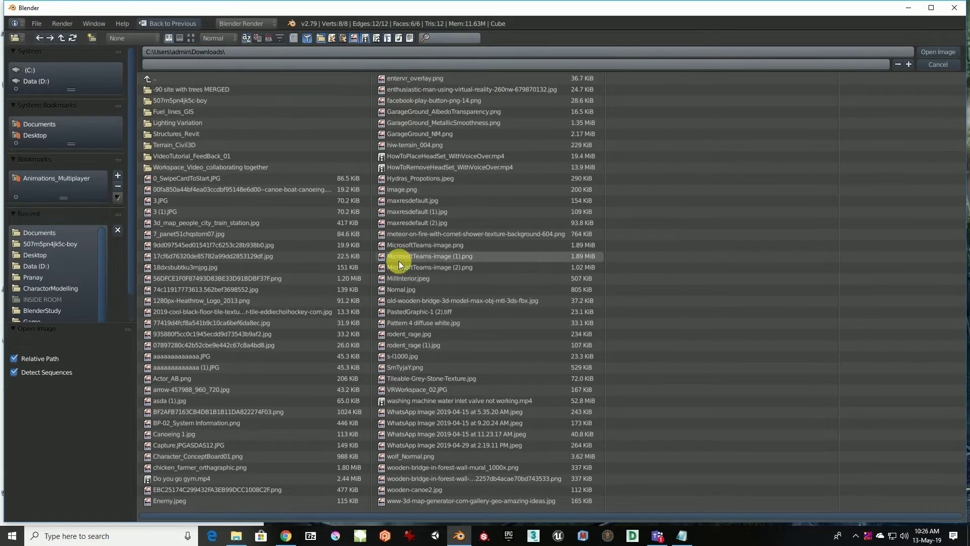
click(407, 288)
key(t)
key(t)
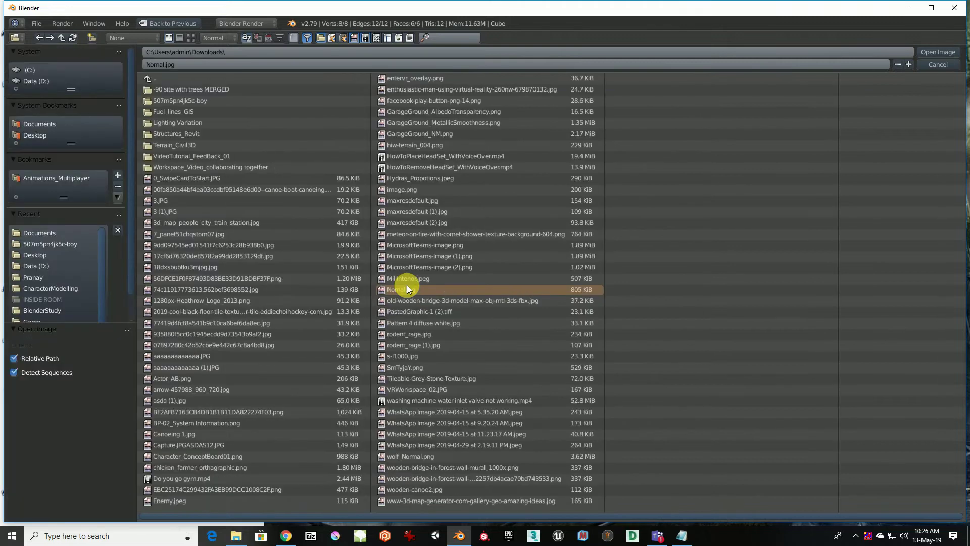
key(t)
key(t)
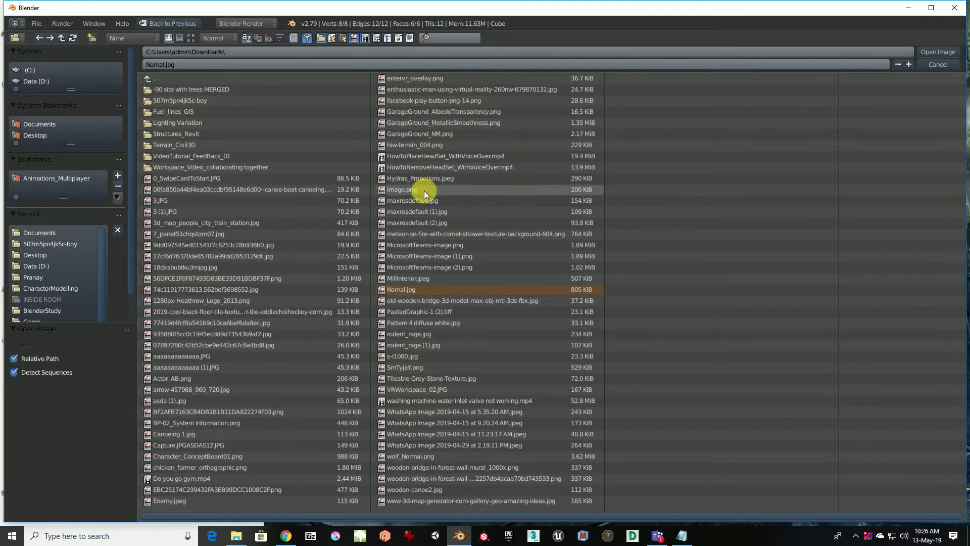
click(432, 378)
click(934, 50)
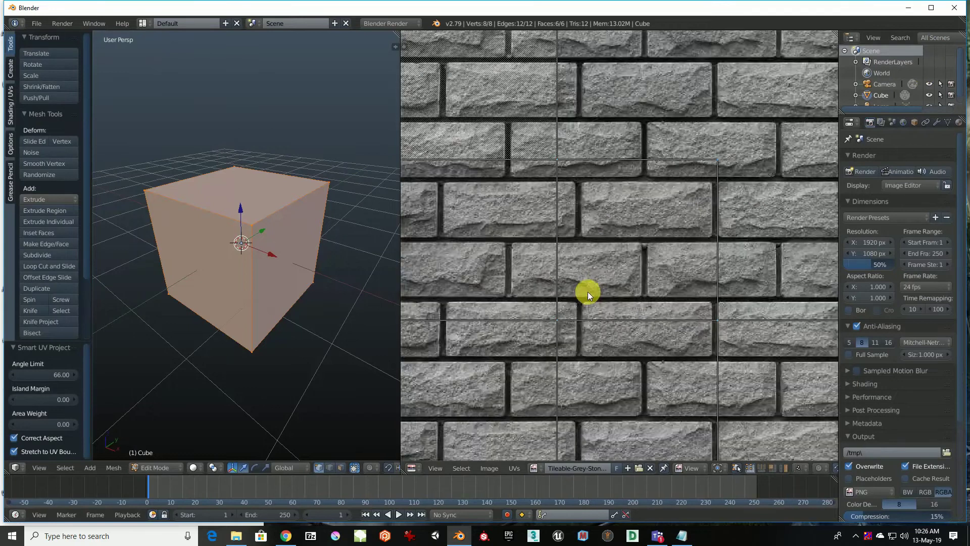
- Set viewport shading to Texture to show the stone bricks, and return to Object Mode
scroll(614, 229, down, 4)
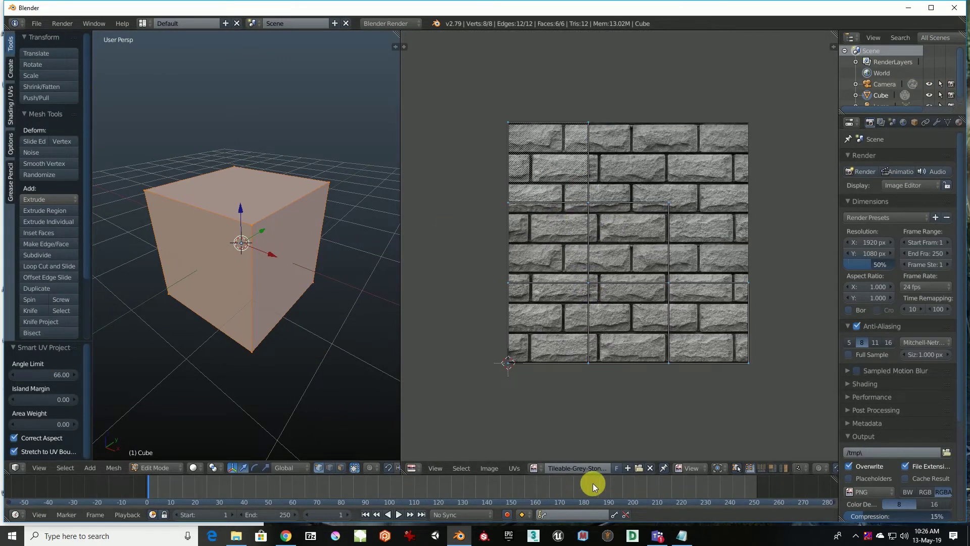
click(194, 468)
click(239, 419)
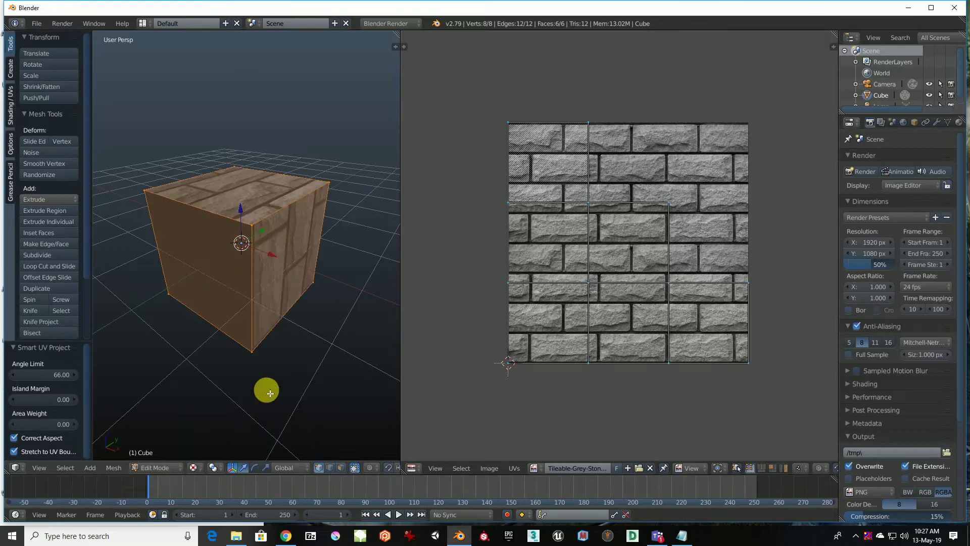
mouse_move(303, 251)
middle_down()
mouse_move(125, 245)
mouse_move(264, 253)
mouse_move(281, 284)
mouse_move(259, 299)
middle_up()
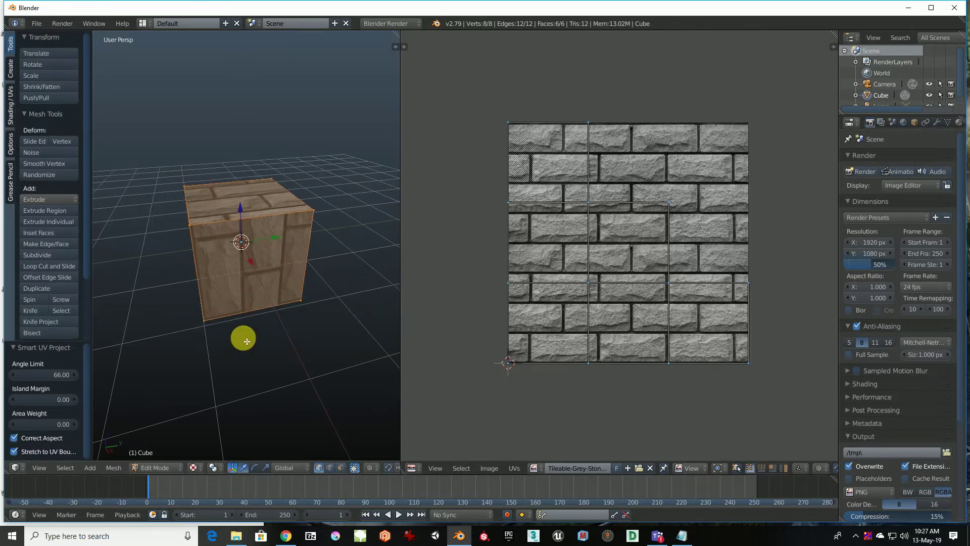
key(w)
key(Tab)
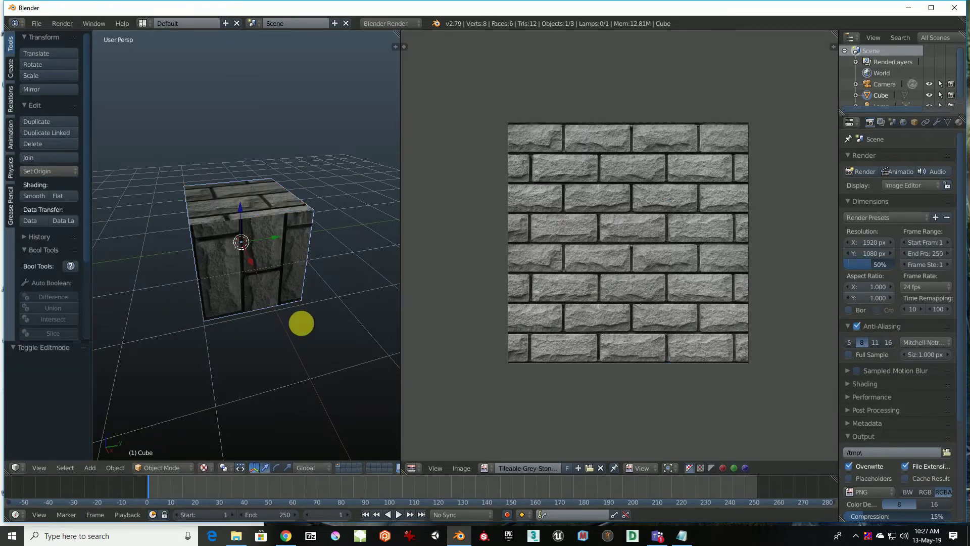
mouse_move(302, 253)
middle_down()
mouse_move(179, 229)
mouse_move(293, 244)
mouse_move(299, 153)
mouse_move(280, 253)
mouse_move(201, 322)
mouse_move(181, 326)
middle_up()
- Select the lamp and reposition it along the Y axis and then vertically along Z
right_click(266, 145)
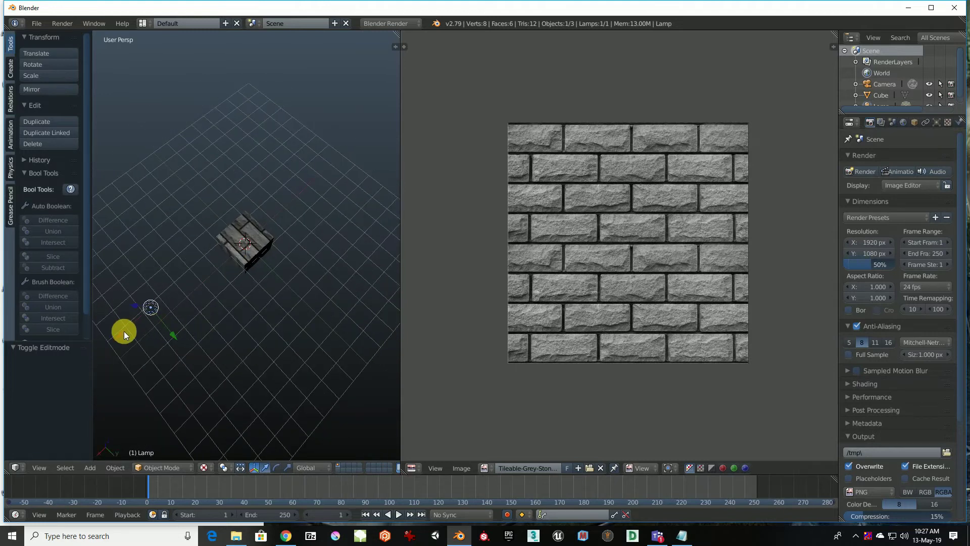
key(g)
key(y)
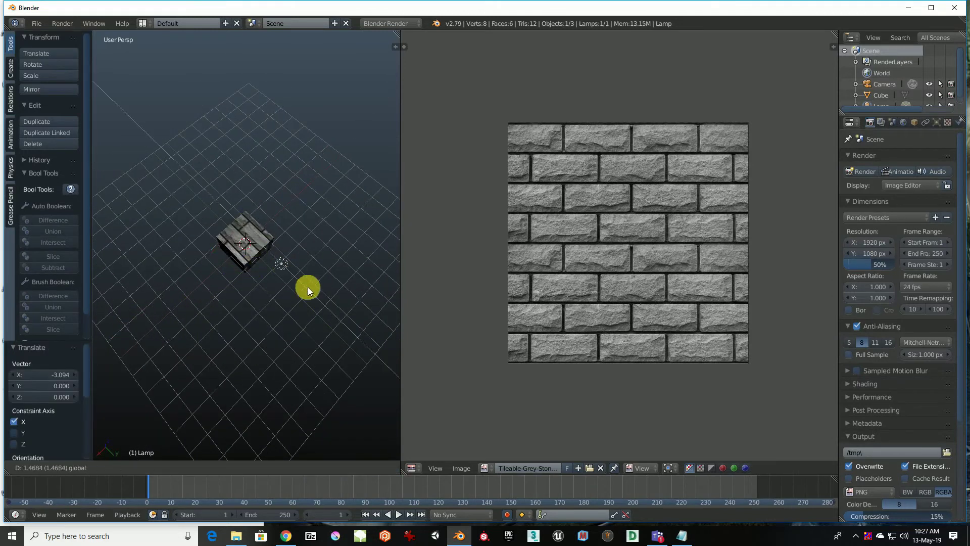
click(307, 287)
middle_drag(308, 329, 316, 242)
key(g)
key(z)
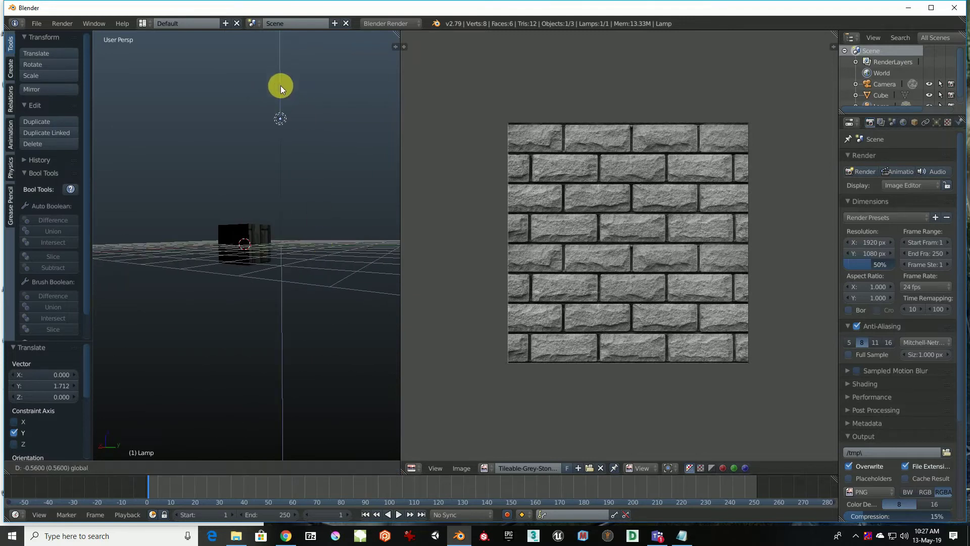
click(284, 120)
mouse_move(284, 120)
middle_down()
mouse_move(267, 257)
mouse_move(241, 223)
mouse_move(257, 223)
middle_up()
- Tilt the lamp about -40.8° around the X axis
key(r)
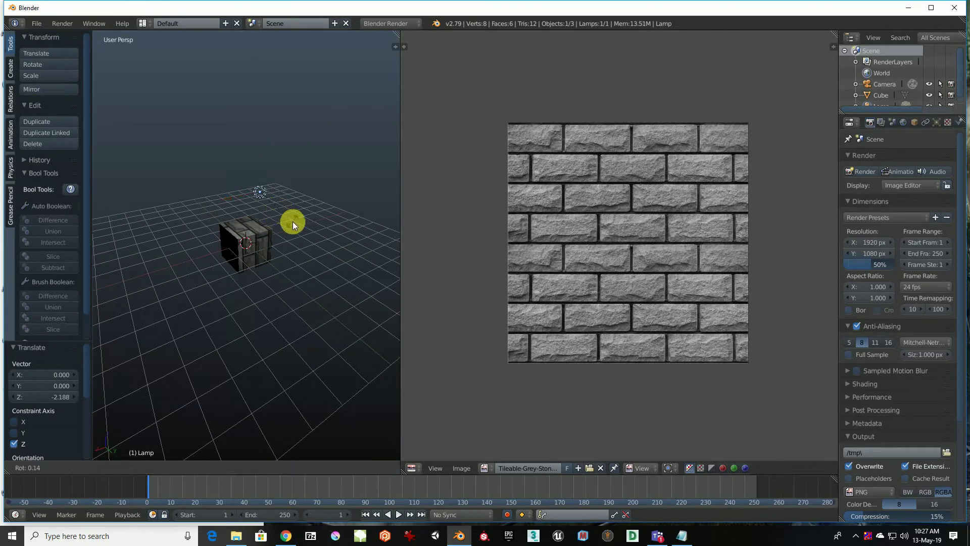
key(x)
key(y)
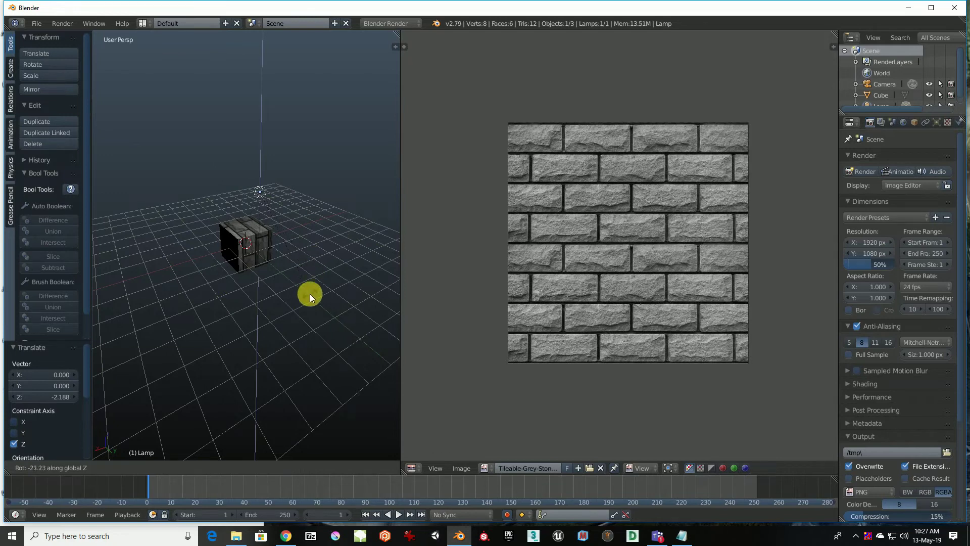
key(x)
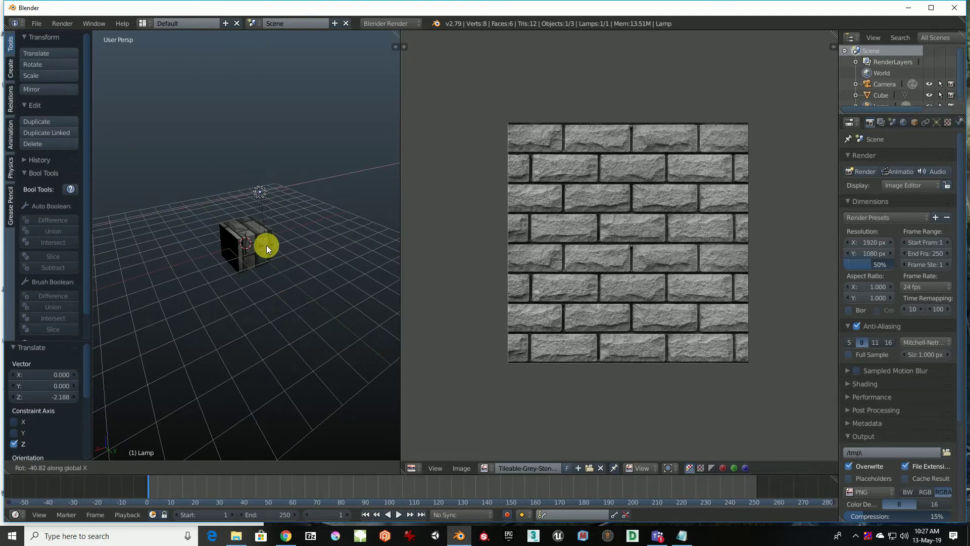
click(267, 246)
middle_drag(290, 260, 339, 259)
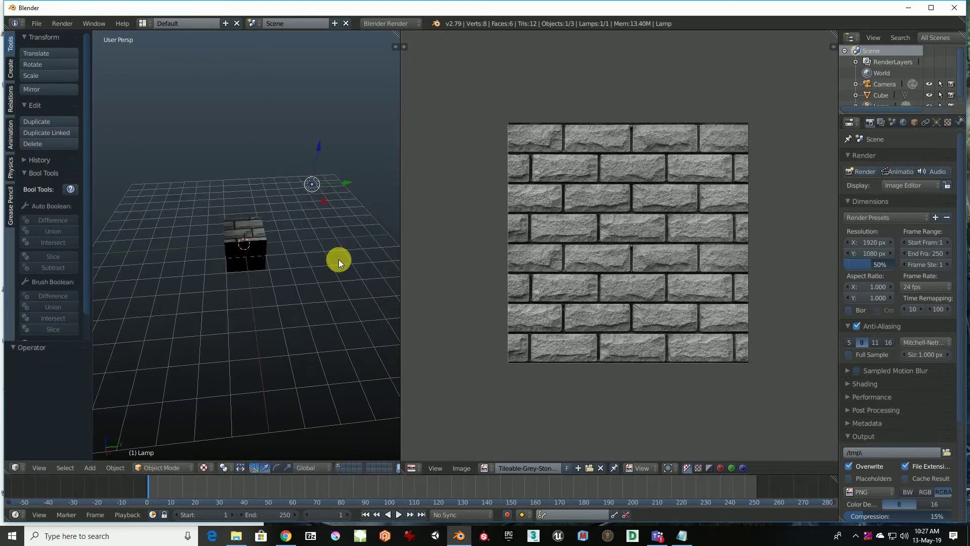
- Duplicate the lamp and lower the copy toward the cube
key(shift+d)
click(211, 233)
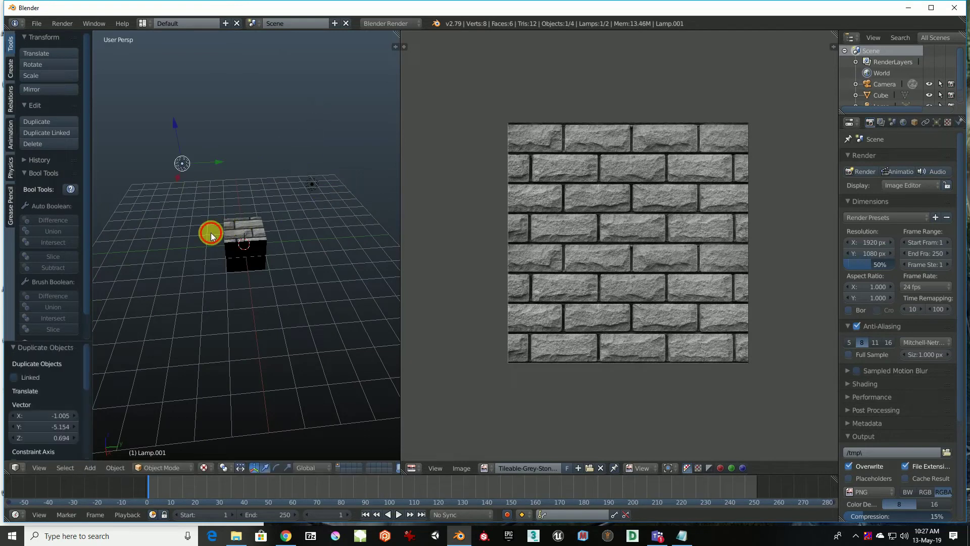
mouse_move(210, 233)
middle_down()
mouse_move(295, 257)
mouse_move(348, 245)
mouse_move(244, 123)
middle_up()
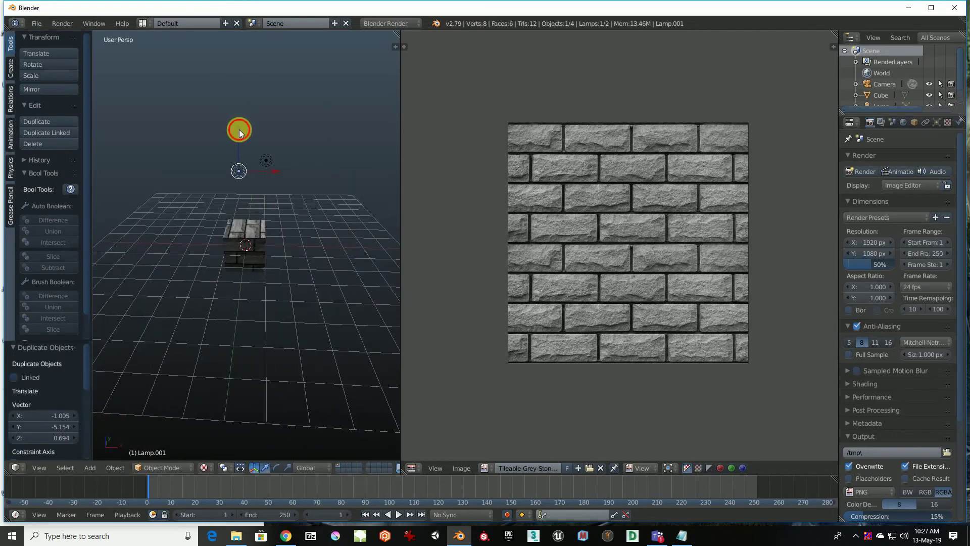
drag(240, 132, 235, 218)
click(235, 199)
mouse_move(235, 201)
middle_down()
mouse_move(319, 213)
mouse_move(214, 241)
middle_up()
- Add three more lamp copies placed around the cube
key(shift+d)
click(234, 249)
key(shift+d)
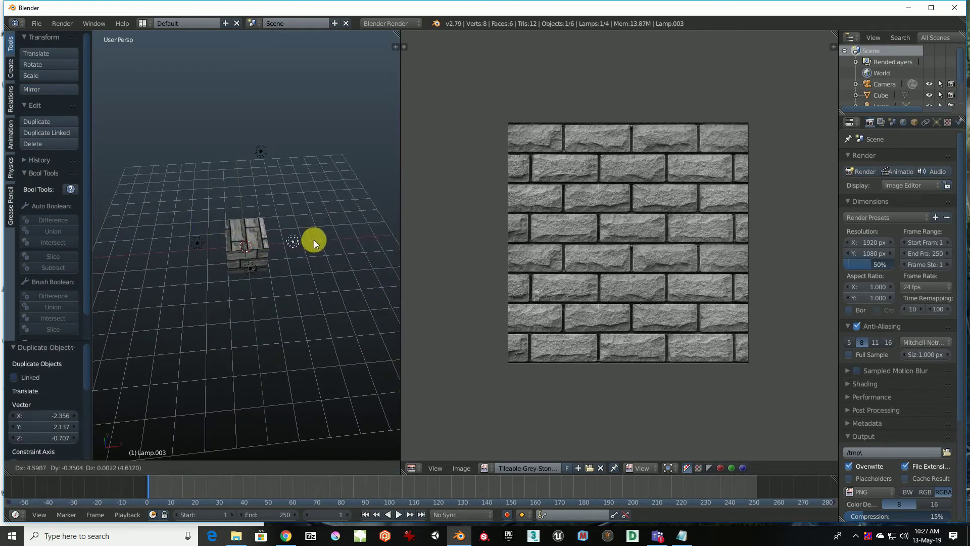
click(313, 230)
mouse_move(323, 256)
middle_down()
mouse_move(216, 217)
mouse_move(159, 169)
mouse_move(156, 149)
mouse_move(163, 190)
middle_up()
key(shift+d)
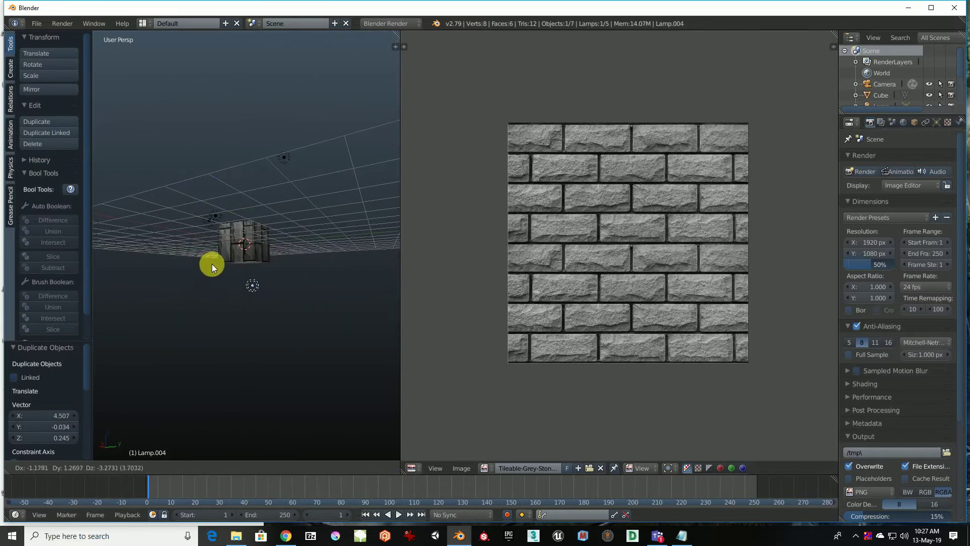
click(206, 266)
- Move the fifth lamp, Lamp.004, along X and view the cube's top and right face
mouse_move(256, 265)
middle_down()
mouse_move(211, 216)
mouse_move(192, 258)
middle_up()
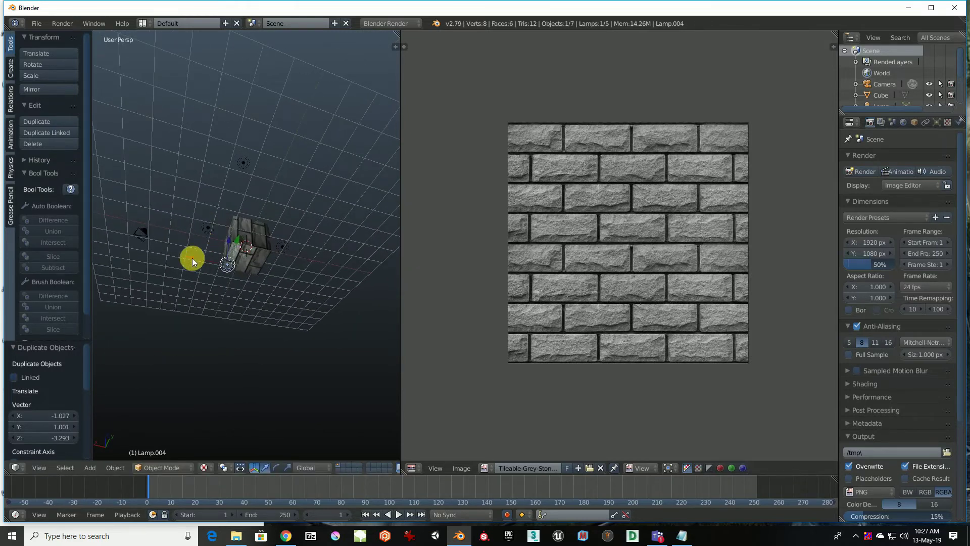
key(g)
key(x)
click(214, 227)
mouse_move(214, 223)
middle_down()
mouse_move(381, 254)
mouse_move(397, 309)
mouse_move(235, 269)
mouse_move(344, 173)
mouse_move(229, 199)
mouse_move(304, 176)
middle_up()
scroll(242, 262, up, 5)
mouse_move(255, 257)
middle_down()
mouse_move(234, 238)
mouse_move(115, 246)
mouse_move(225, 243)
middle_up()
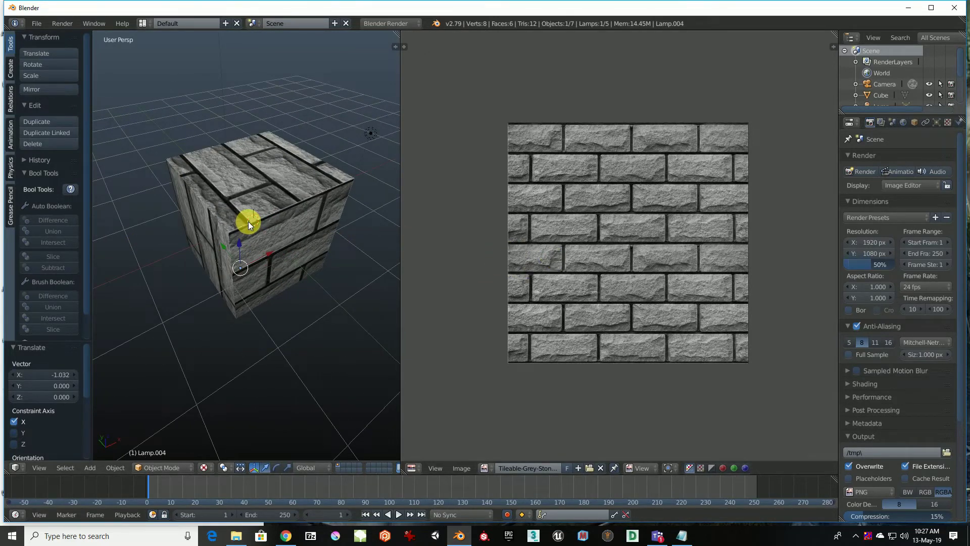
- Put the cube in Edit Mode and shift one UV island to a new spot on the brick image
right_click(267, 239)
key(Tab)
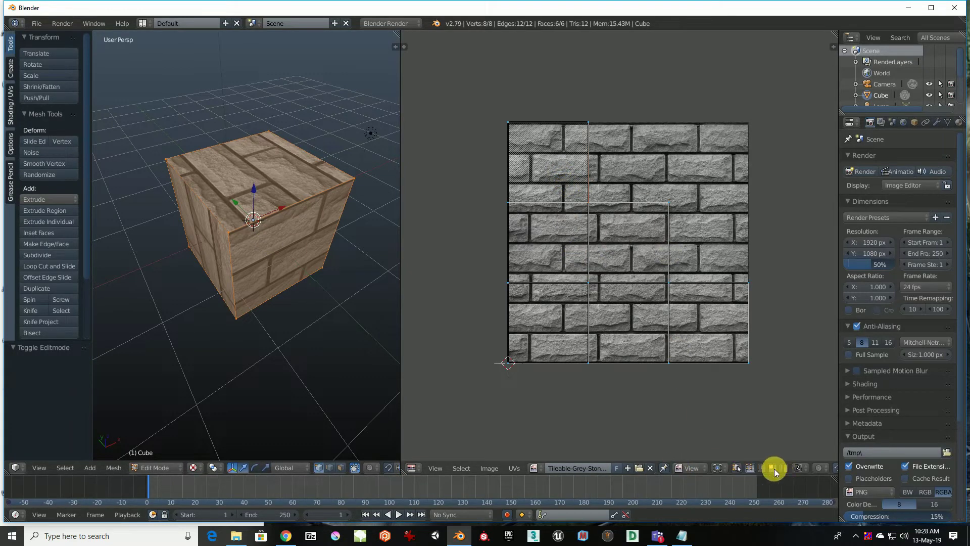
key(g)
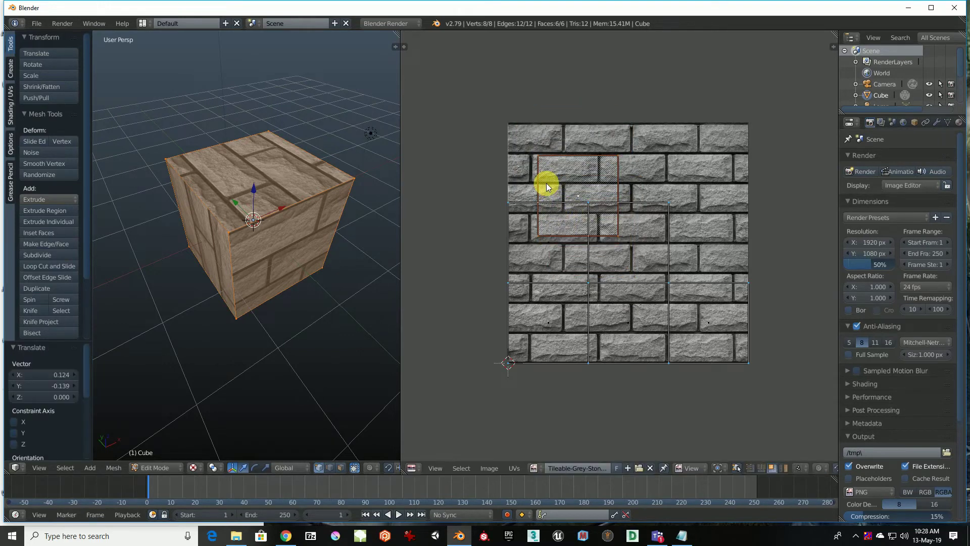
right_click(568, 214)
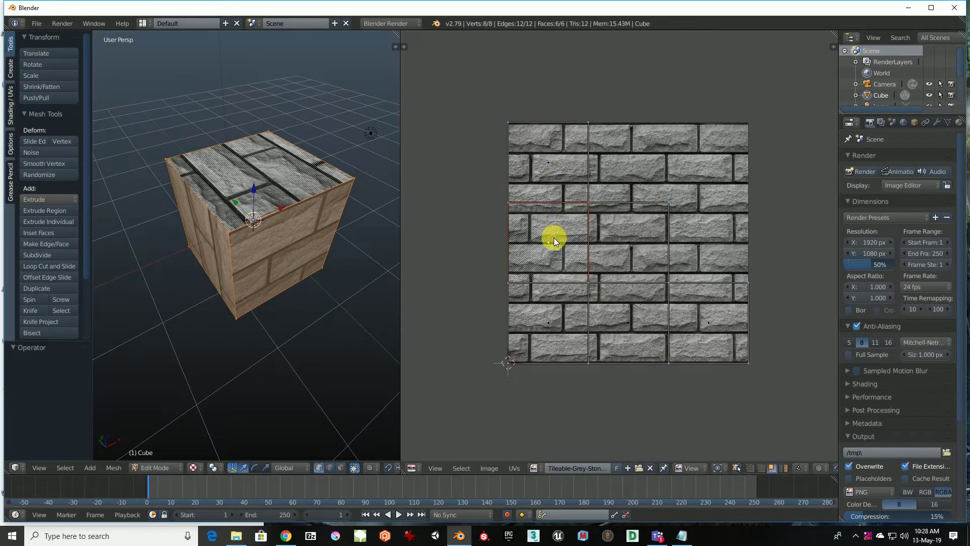
key(g)
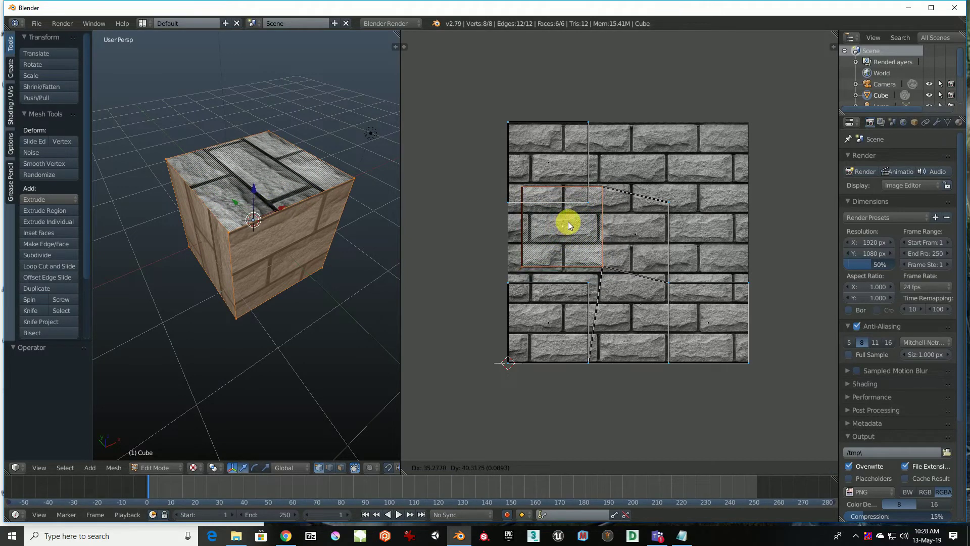
click(568, 221)
- Move the neighbouring UV face slightly across the stone image
right_click(626, 219)
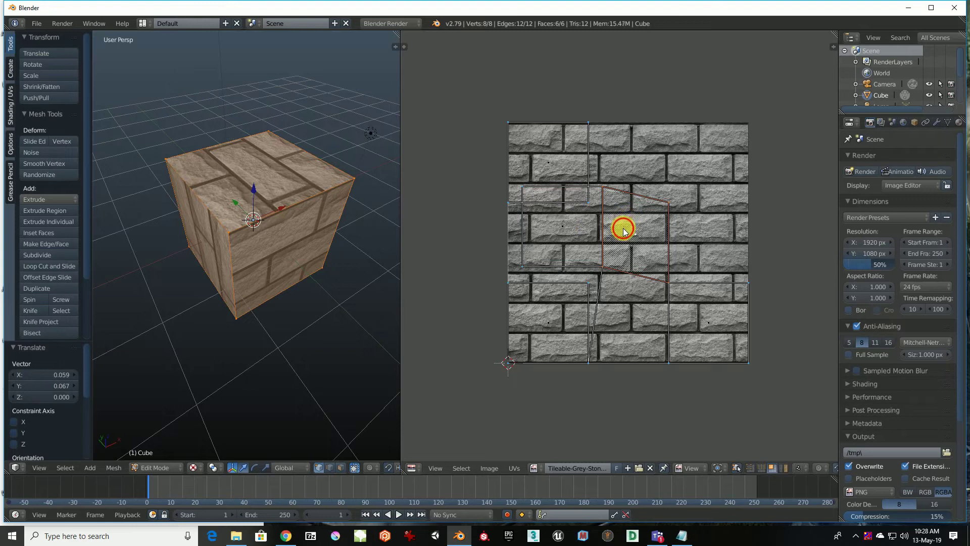
key(g)
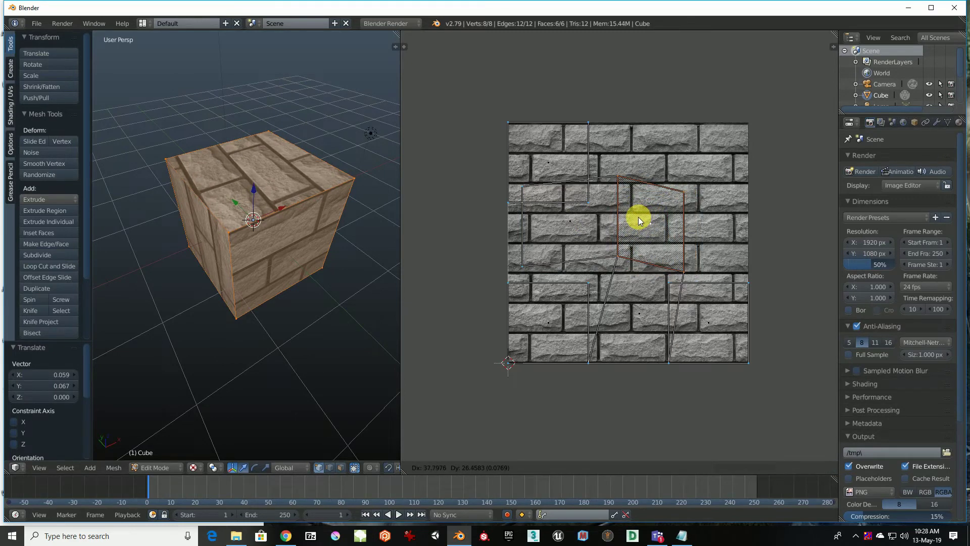
click(638, 216)
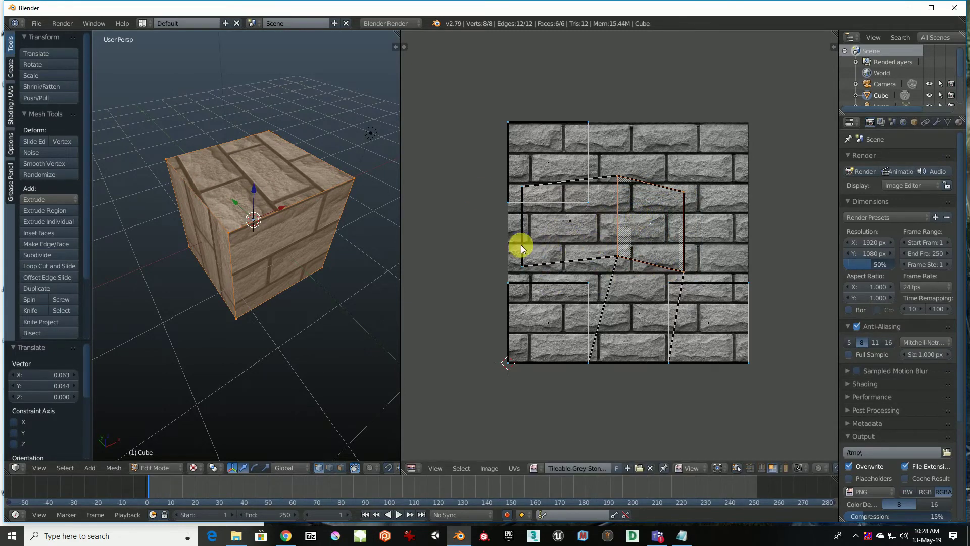
key(u)
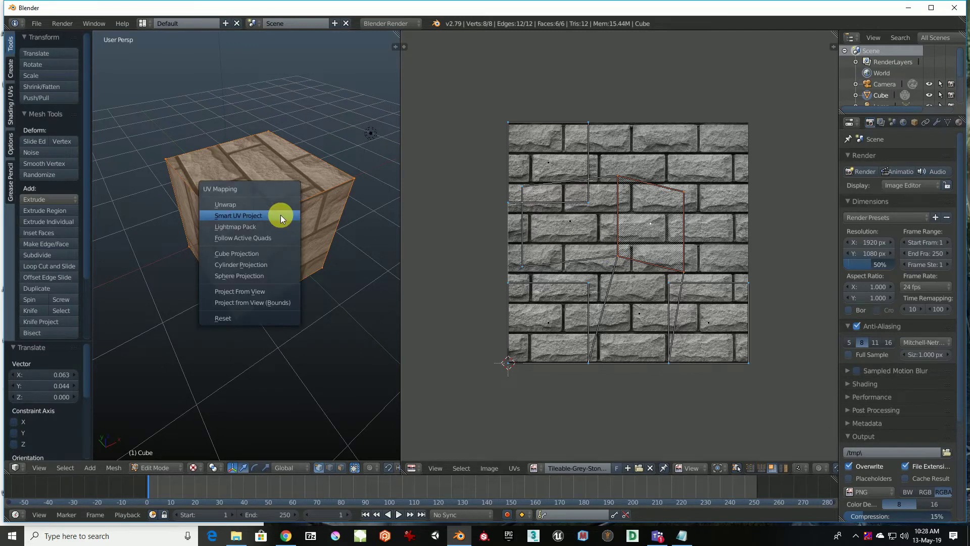
- Apply Cube Projection to the cube, then try moving the left UV squares, undoing each move
click(252, 257)
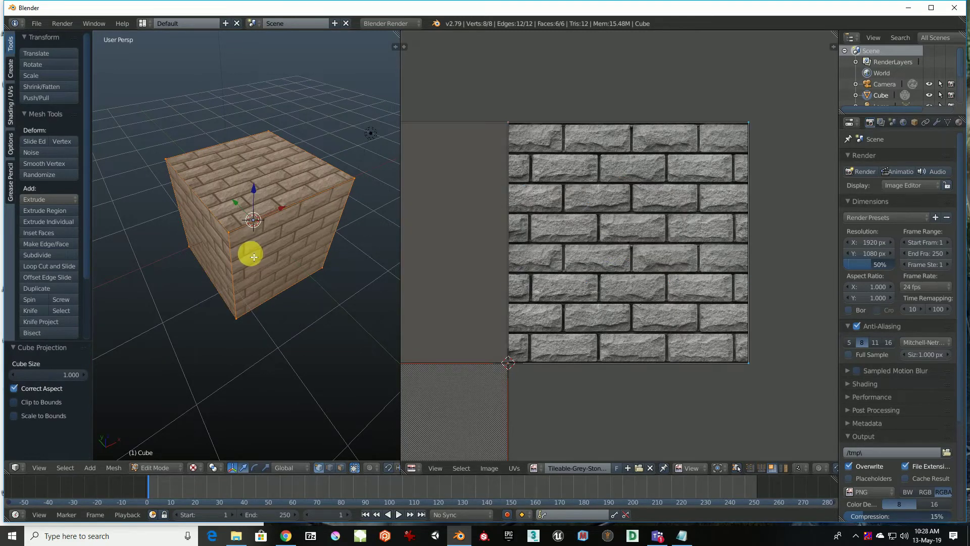
scroll(549, 223, down, 4)
scroll(535, 288, down, 1)
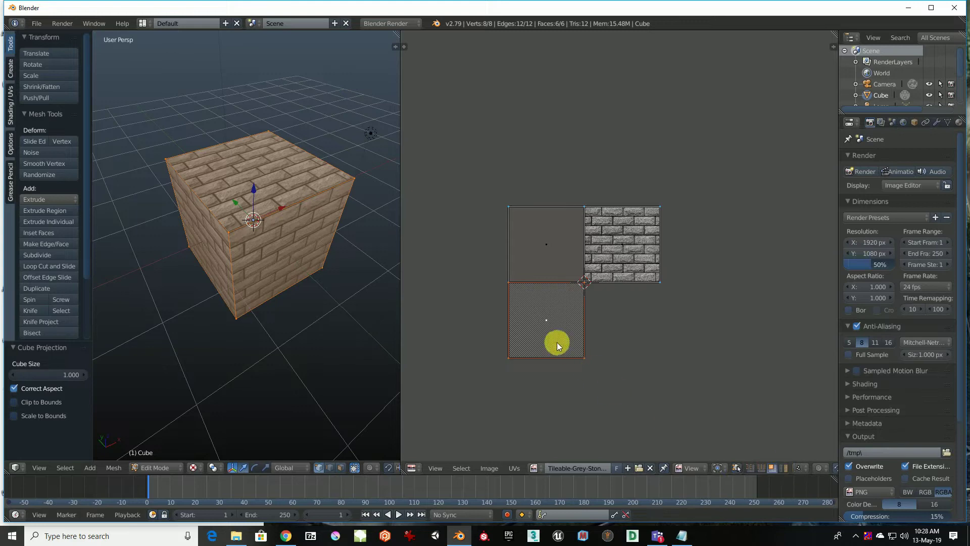
key(g)
click(567, 332)
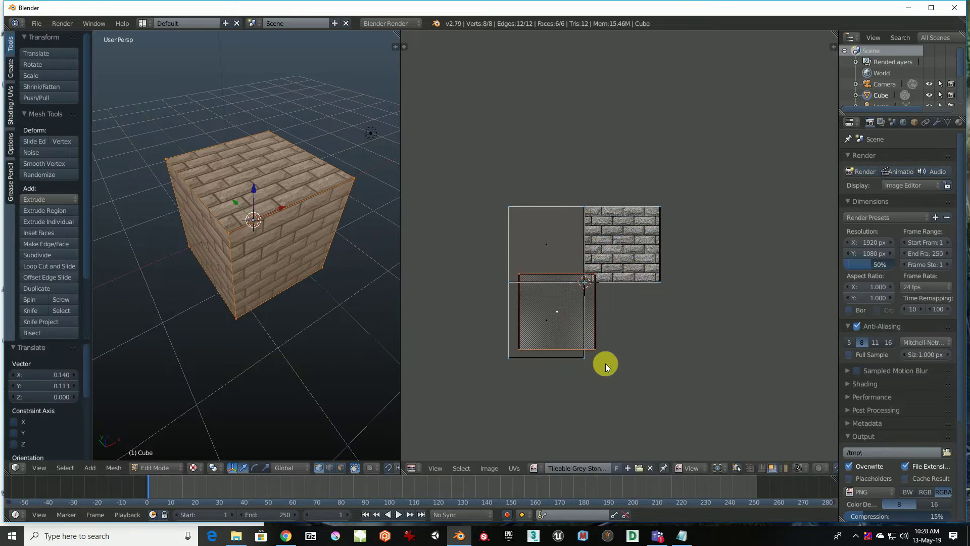
key(ctrl+z)
key(l)
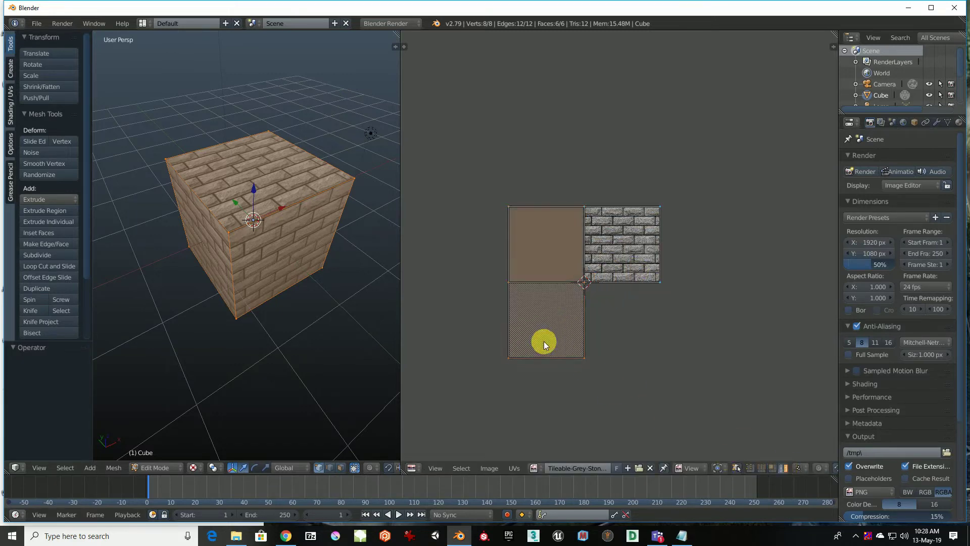
key(g)
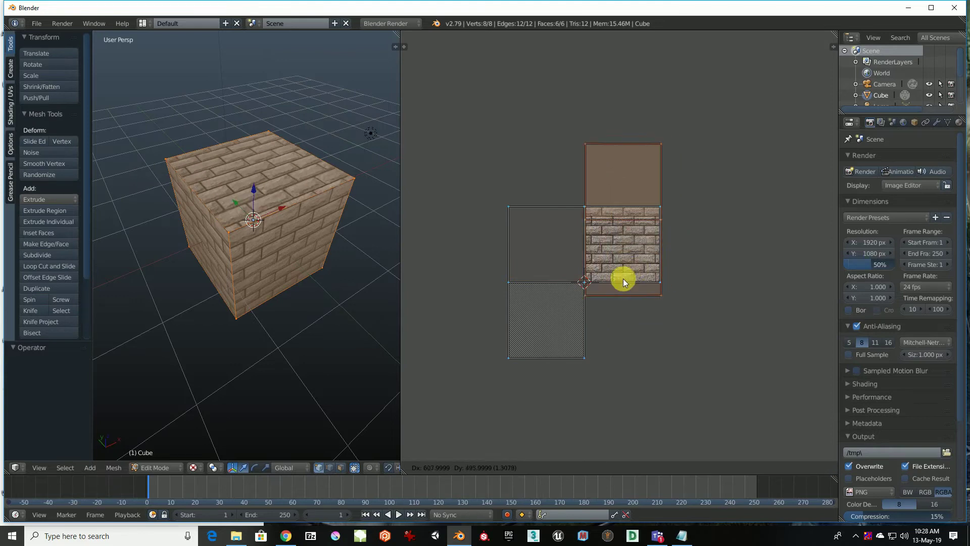
click(634, 339)
key(ctrl+z)
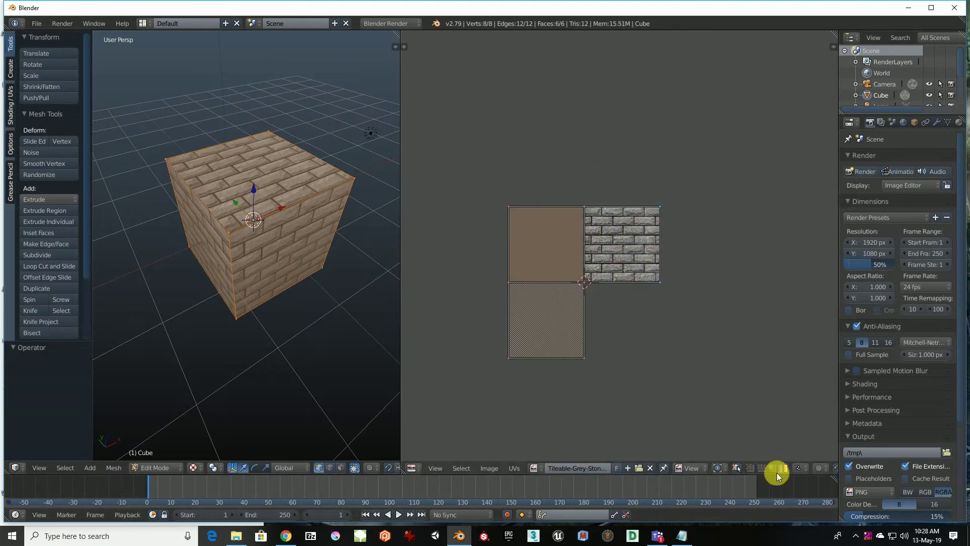
- Box-select the two left UV squares and scale them up about 2.24× over the stone image
key(b)
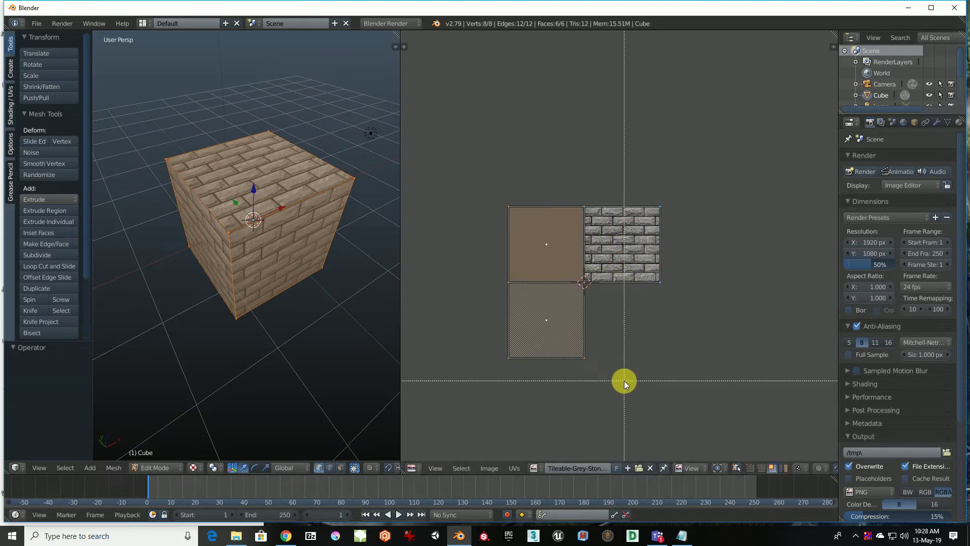
drag(646, 389, 461, 287)
key(g)
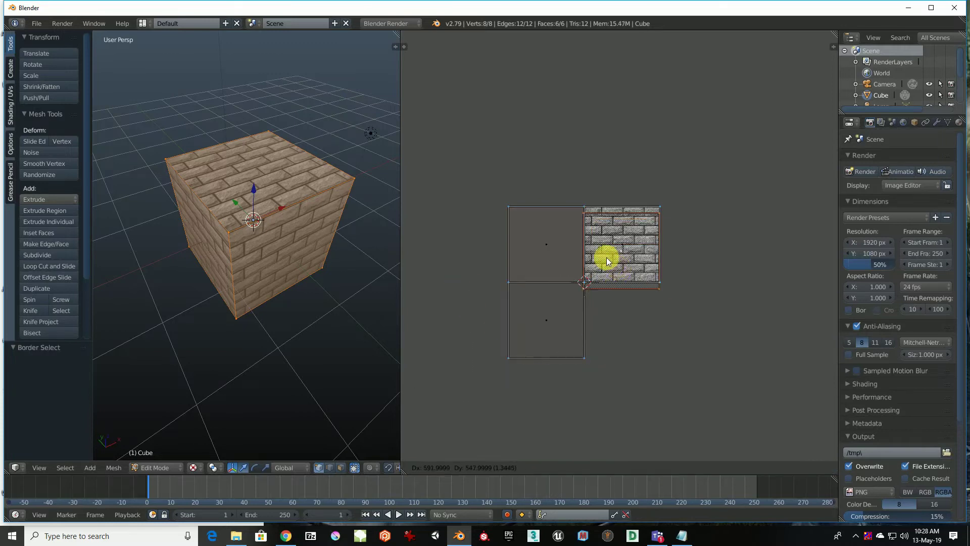
click(595, 304)
key(ctrl+z)
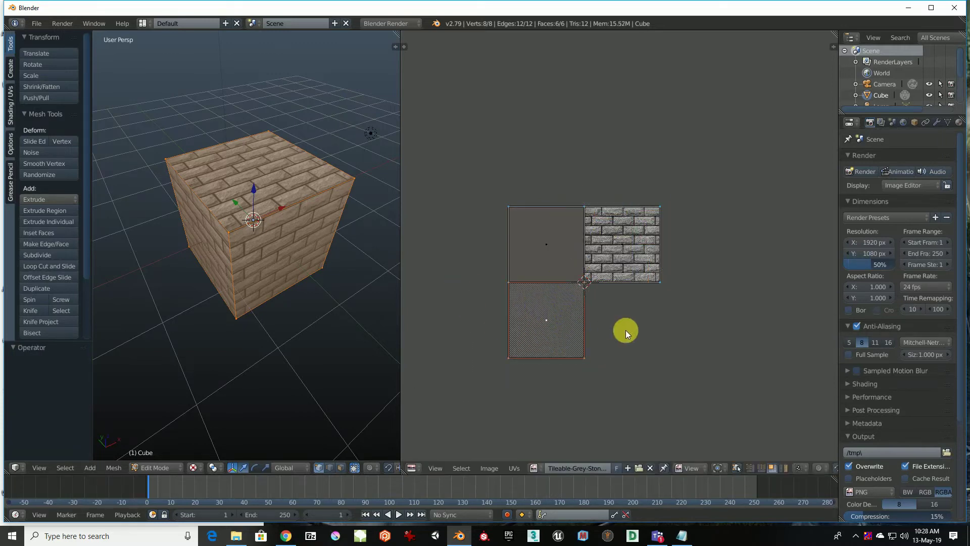
key(b)
drag(758, 417, 516, 202)
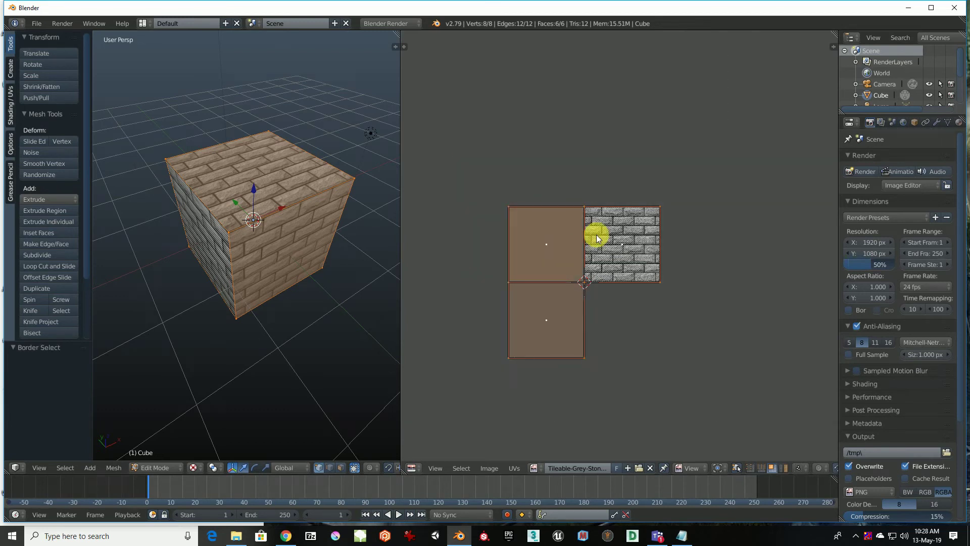
key(s)
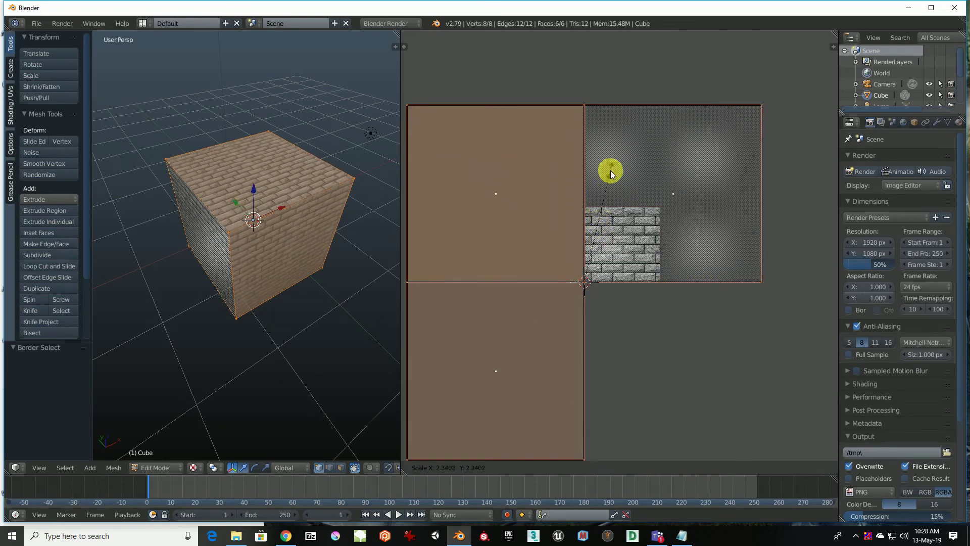
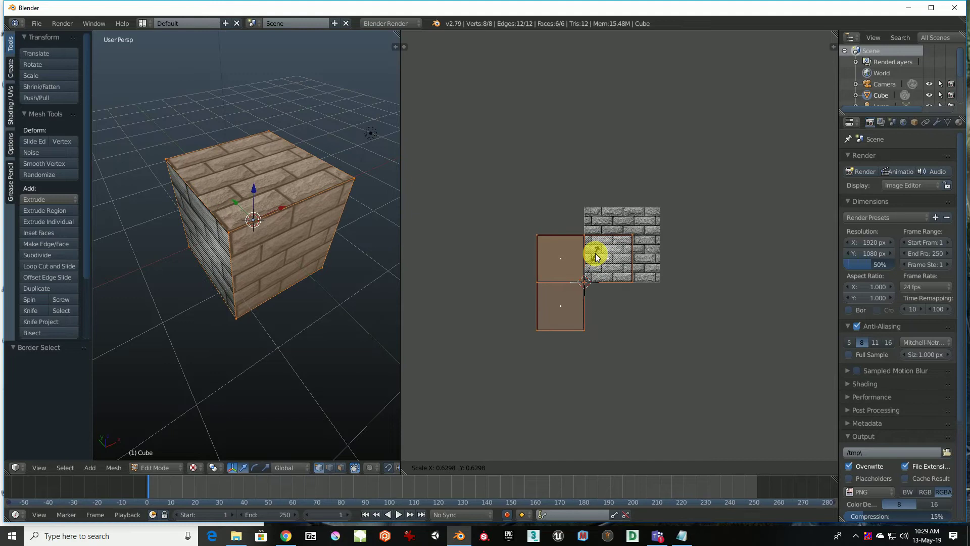
- Confirm the cube's UV scale of 0.630 and view the cube's corner
click(596, 257)
scroll(373, 215, up, 3)
scroll(337, 194, up, 3)
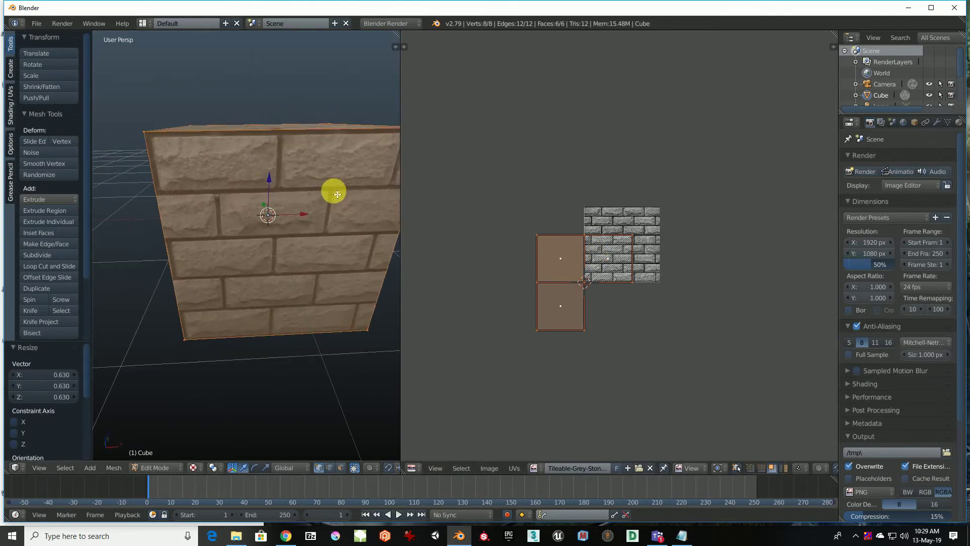
mouse_move(337, 194)
middle_down()
mouse_move(259, 194)
mouse_move(253, 156)
mouse_move(279, 173)
mouse_move(391, 195)
middle_up()
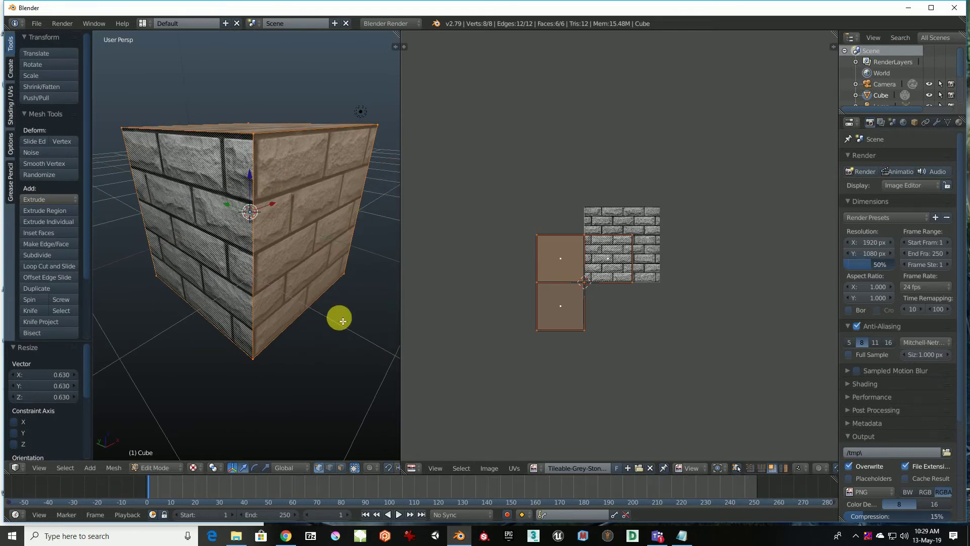
- Inspect the brick-textured cube in Object Mode, then return it to Edit Mode
key(Tab)
mouse_move(340, 304)
middle_down()
mouse_move(315, 287)
mouse_move(300, 317)
mouse_move(371, 293)
mouse_move(119, 280)
mouse_move(175, 277)
mouse_move(110, 262)
mouse_move(169, 241)
mouse_move(160, 227)
mouse_move(128, 226)
mouse_move(378, 242)
mouse_move(312, 268)
mouse_move(302, 314)
middle_up()
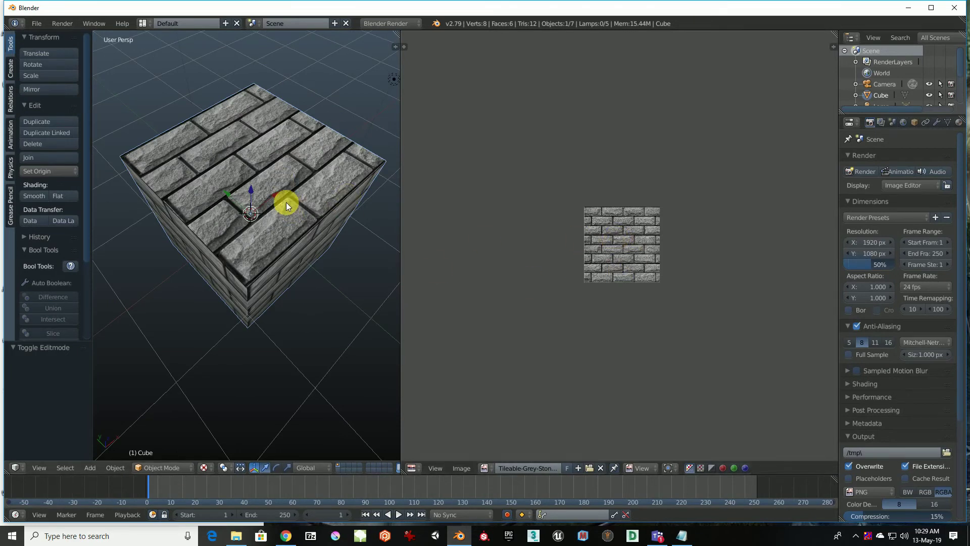
key(w)
key(Tab)
mouse_move(303, 160)
middle_down()
mouse_move(321, 199)
mouse_move(329, 195)
middle_up()
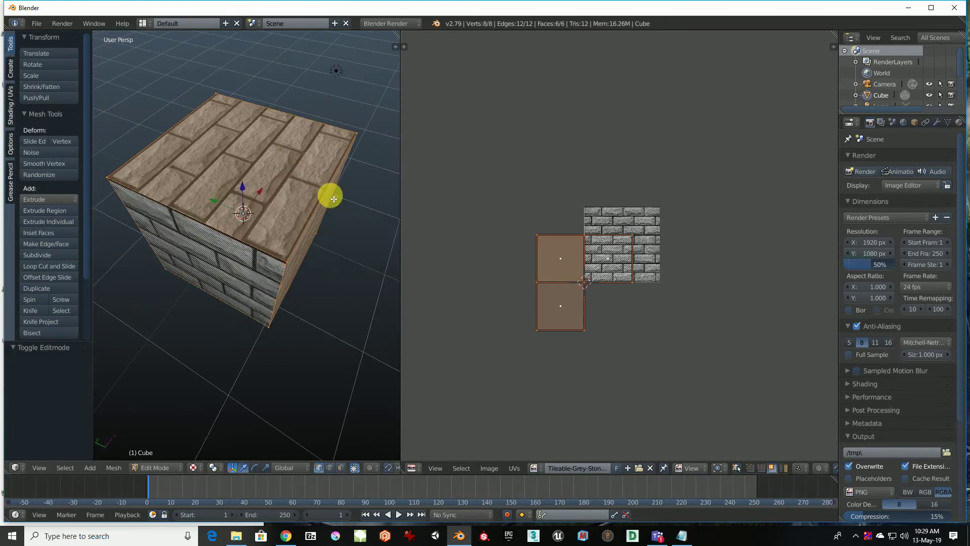
- Try Cylinder Projection, then Sphere Projection on the cube's UVs, checking each result
key(u)
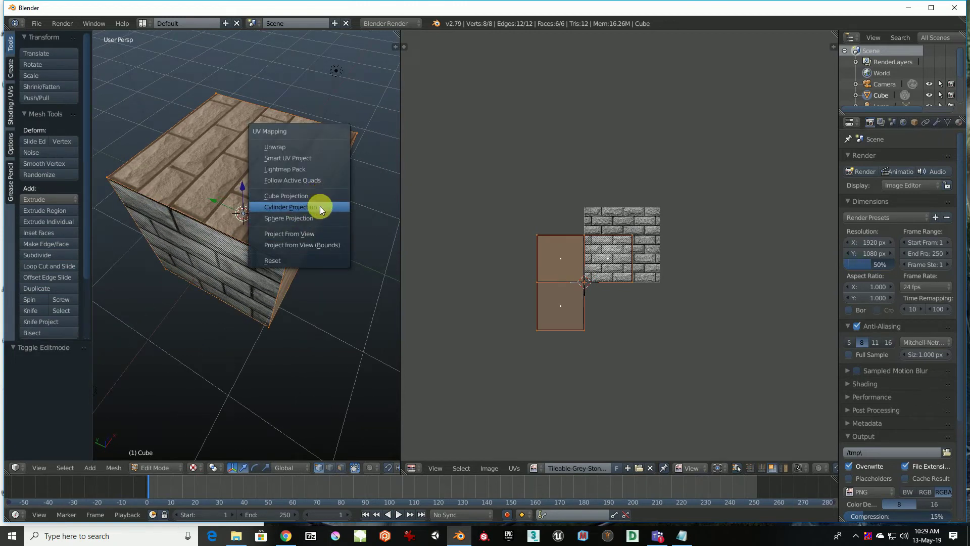
click(319, 206)
mouse_move(314, 213)
middle_down()
mouse_move(353, 180)
mouse_move(401, 177)
mouse_move(282, 207)
mouse_move(297, 205)
middle_up()
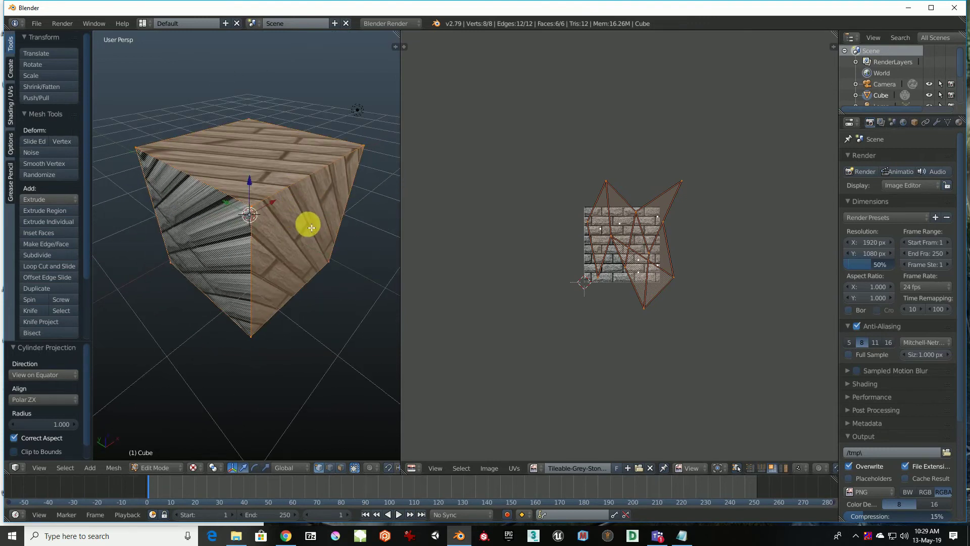
key(u)
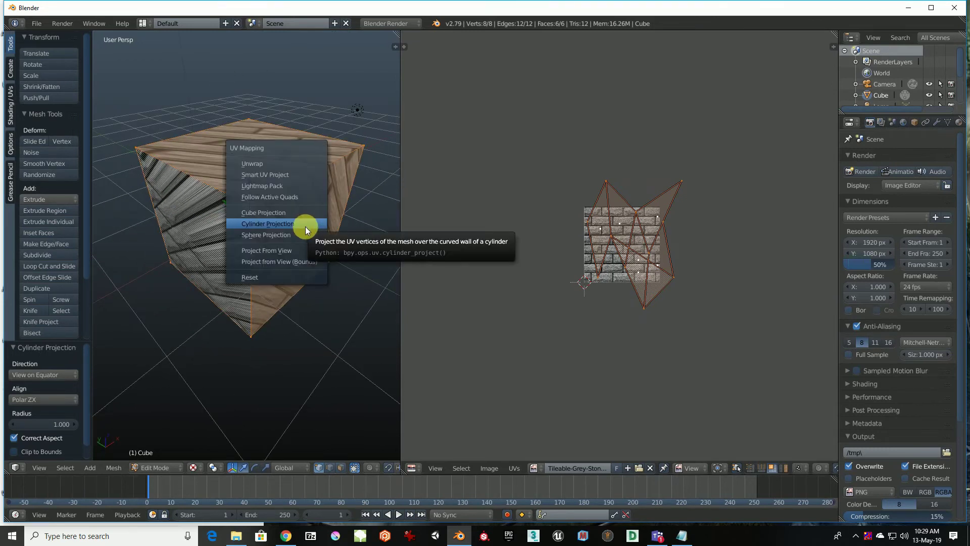
click(305, 227)
mouse_move(328, 232)
middle_down()
mouse_move(381, 210)
mouse_move(104, 210)
mouse_move(381, 217)
mouse_move(296, 237)
middle_up()
- Repack the cube's UVs with Lightmap Pack and check the large bricks
key(u)
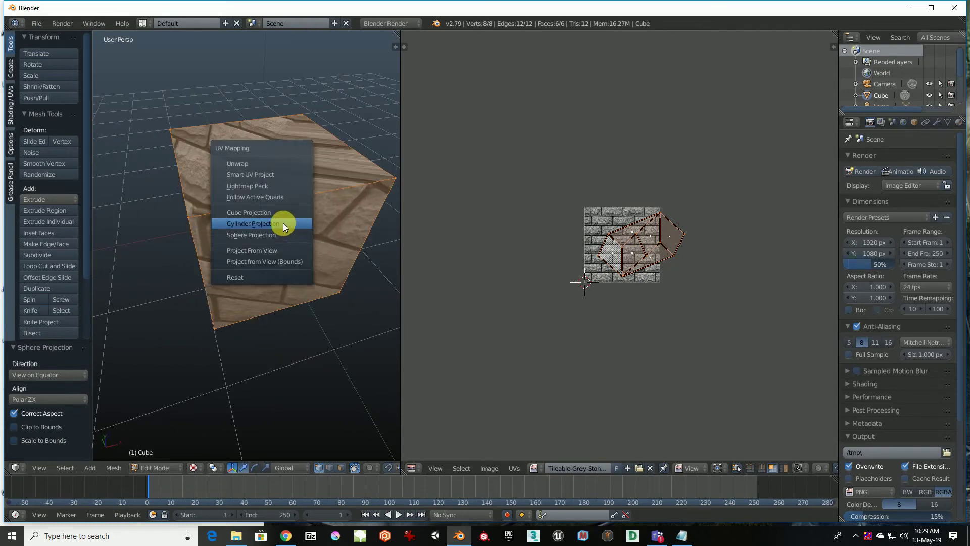
click(274, 186)
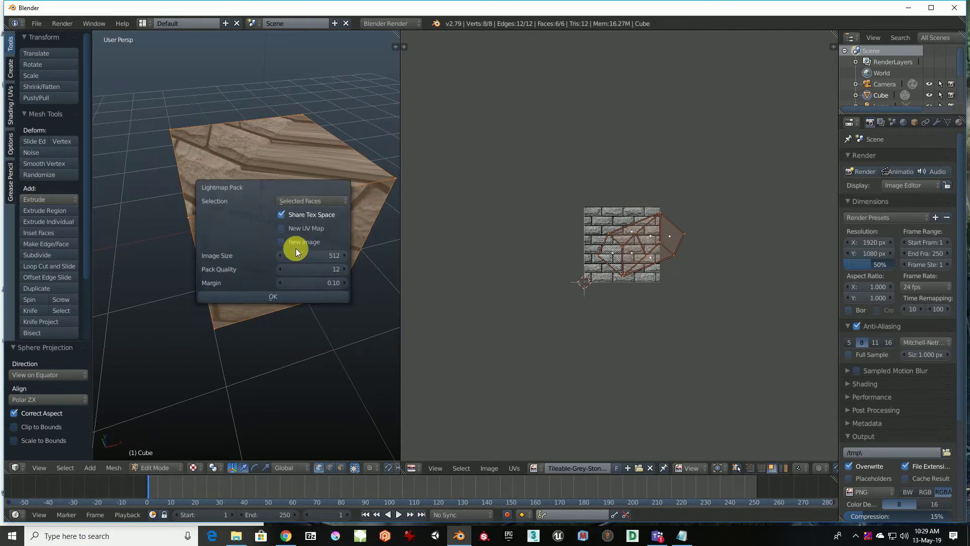
click(297, 299)
mouse_move(303, 251)
middle_down()
mouse_move(273, 220)
mouse_move(223, 223)
mouse_move(227, 233)
middle_up()
key(u)
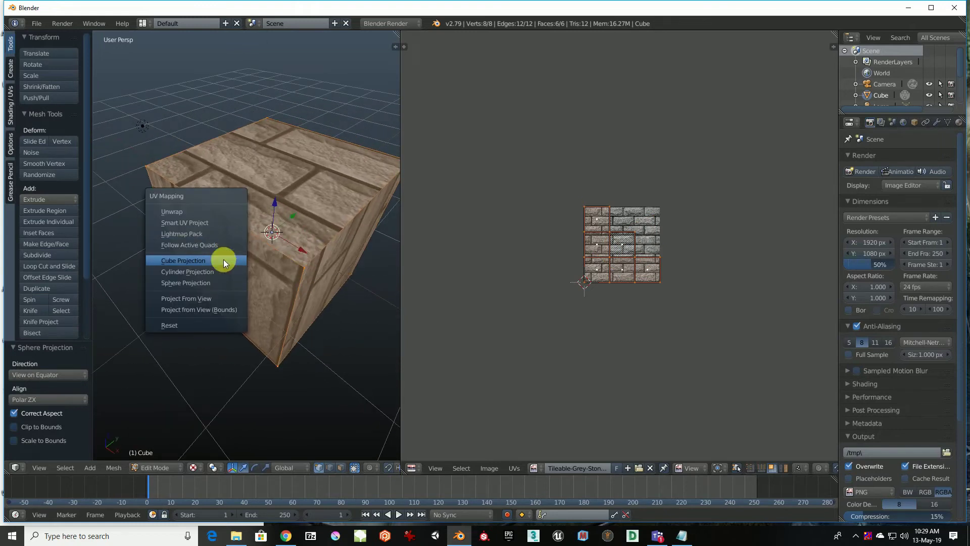
- Project the cube's UVs from the current view and zoom in on the result
click(220, 301)
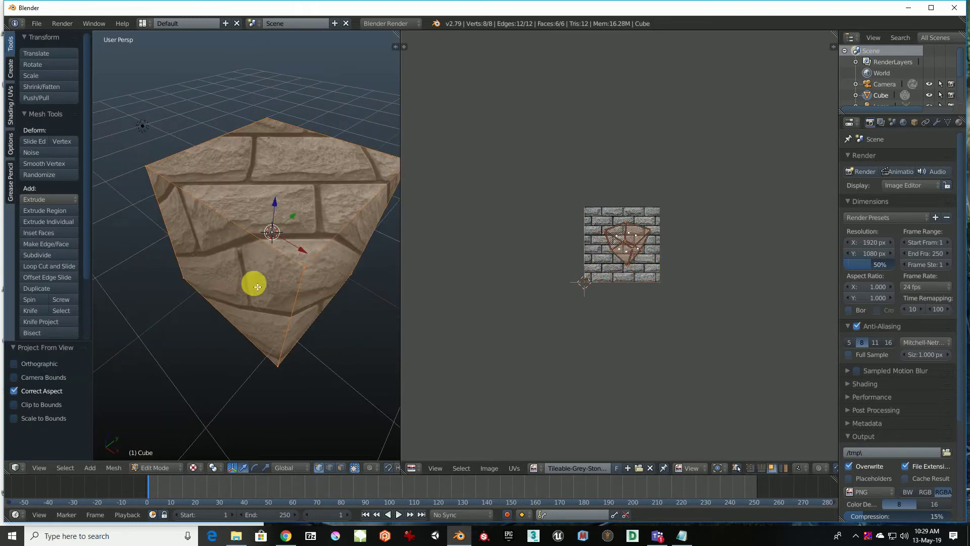
mouse_move(253, 281)
middle_down()
mouse_move(358, 248)
mouse_move(288, 271)
middle_up()
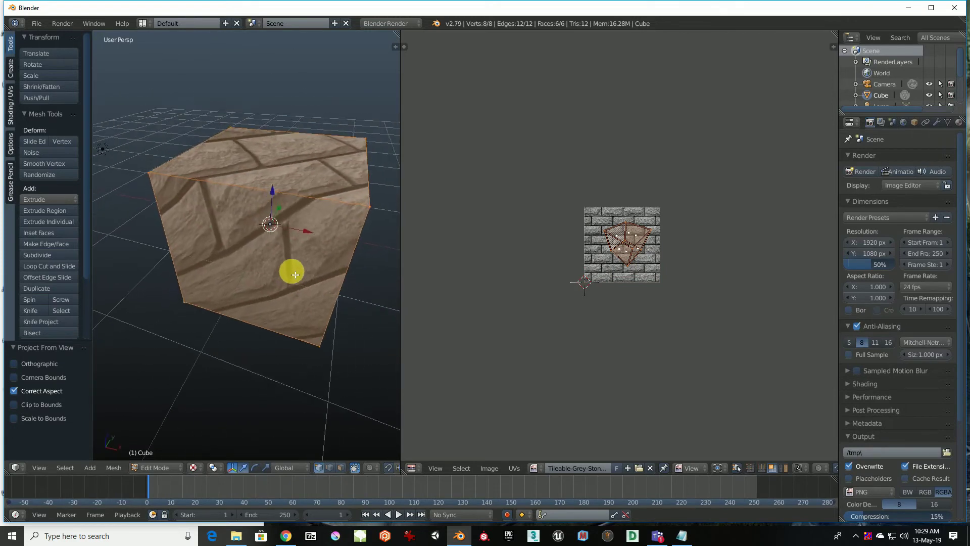
scroll(291, 271, up, 4)
scroll(655, 256, up, 2)
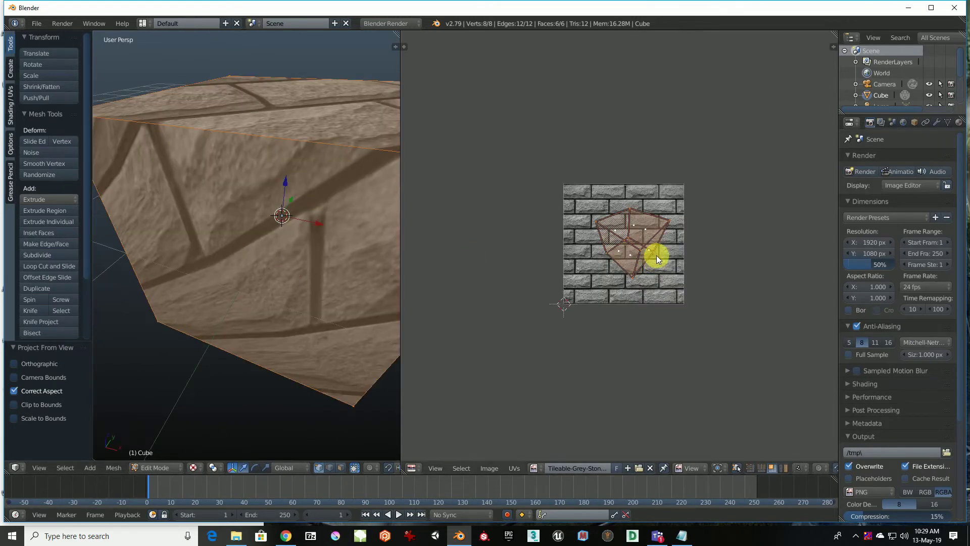
scroll(654, 243, up, 2)
scroll(245, 227, down, 4)
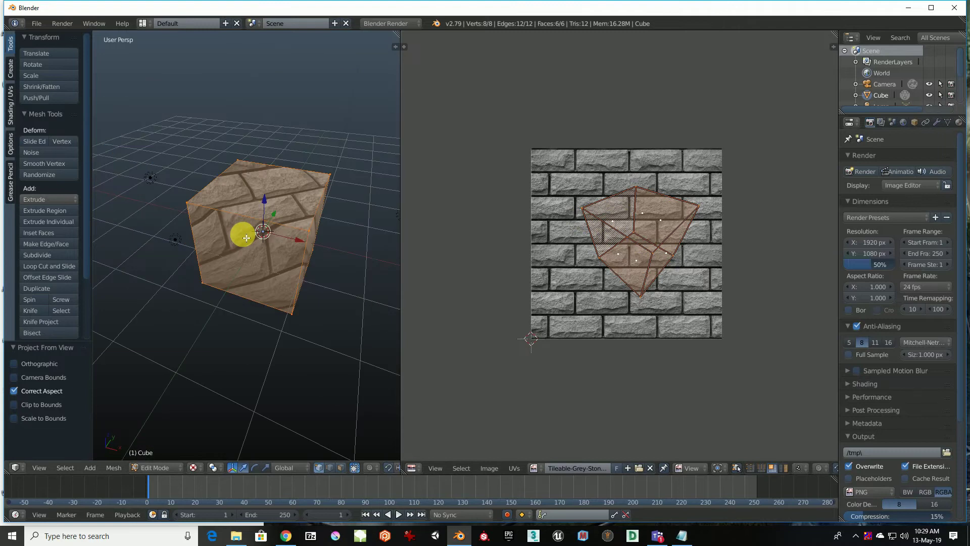
- Reproject the cube's UVs with Project From View (Bounds), scaling them to the image
key(u)
click(231, 251)
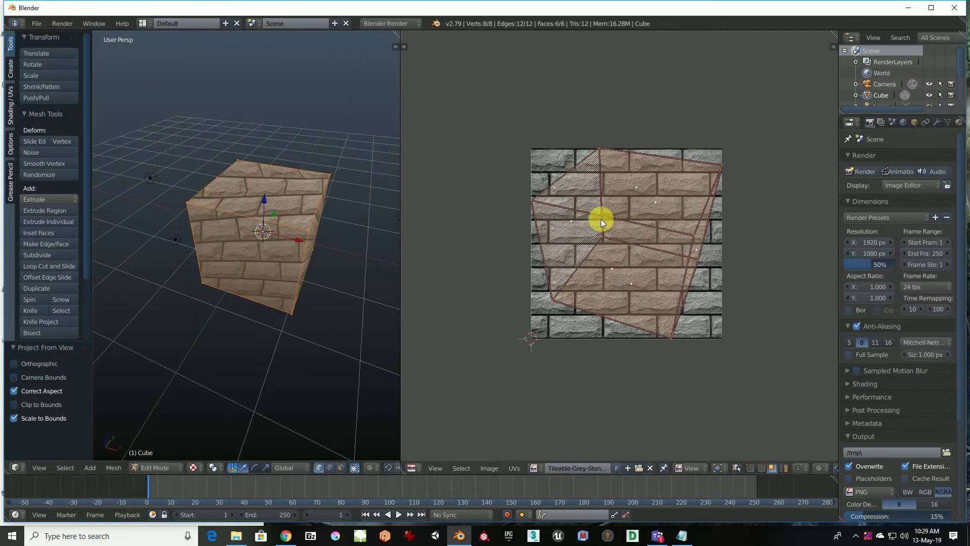
mouse_move(285, 235)
middle_down()
mouse_move(319, 234)
mouse_move(113, 211)
mouse_move(256, 221)
mouse_move(125, 238)
mouse_move(56, 210)
middle_up()
key(u)
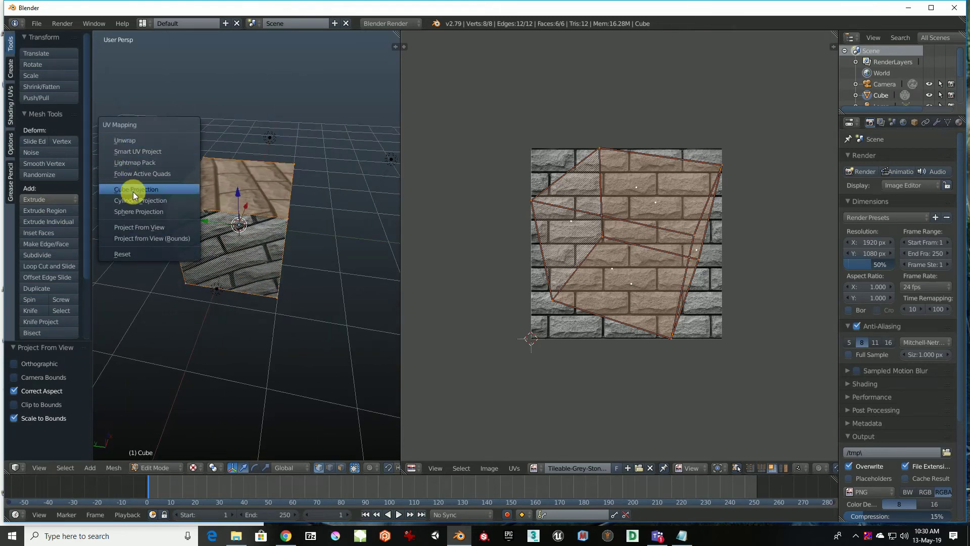
- Apply Cube Projection (size 1.000) to the cube's UVs for evenly sized bricks
click(133, 191)
key(u)
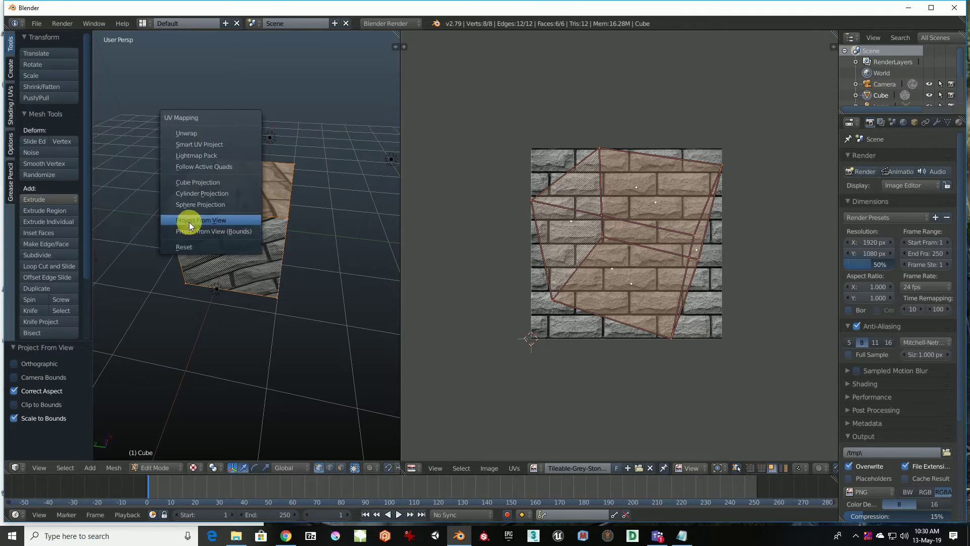
click(199, 183)
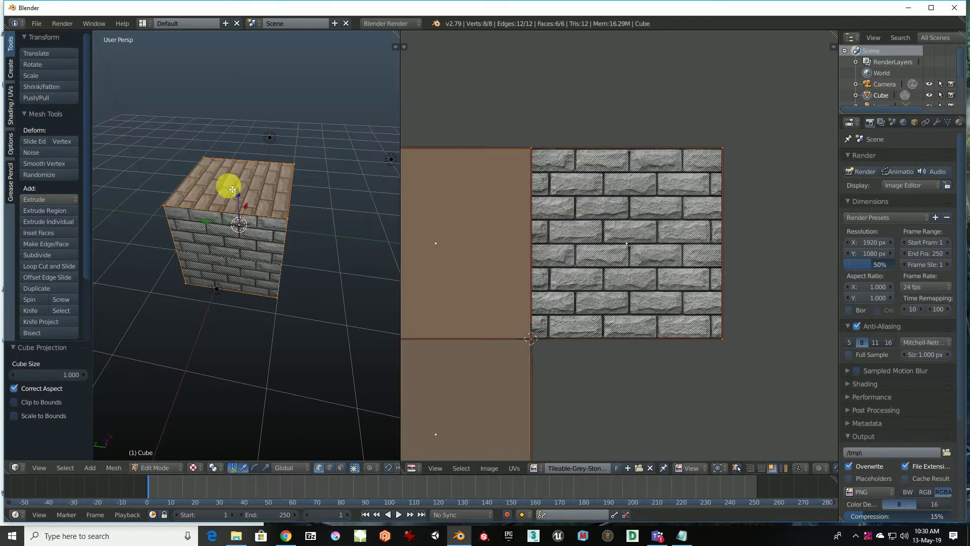
mouse_move(264, 277)
middle_down()
mouse_move(227, 271)
mouse_move(227, 281)
mouse_move(245, 292)
mouse_move(145, 126)
middle_up()
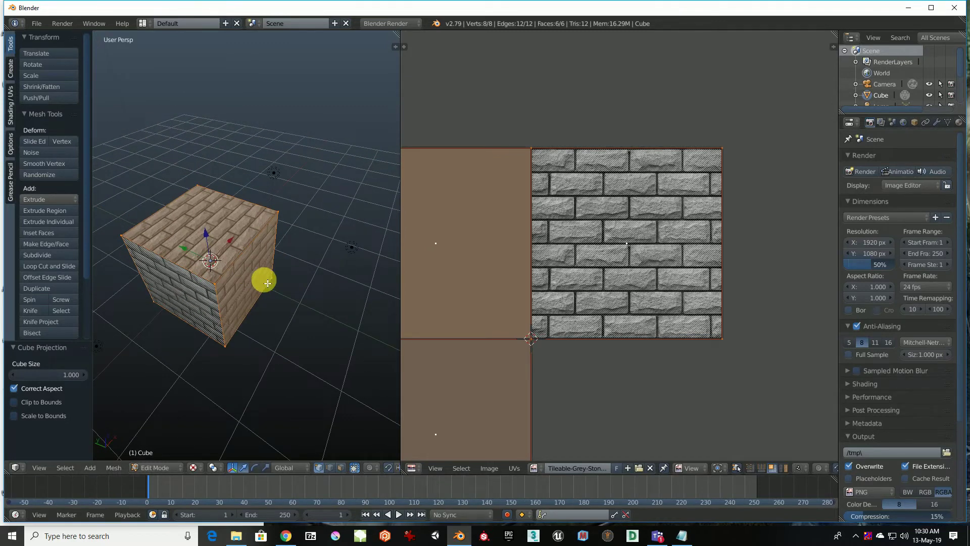
middle_drag(259, 277, 277, 296)
- Return the cube to Object Mode and bring up the Add menu
key(Tab)
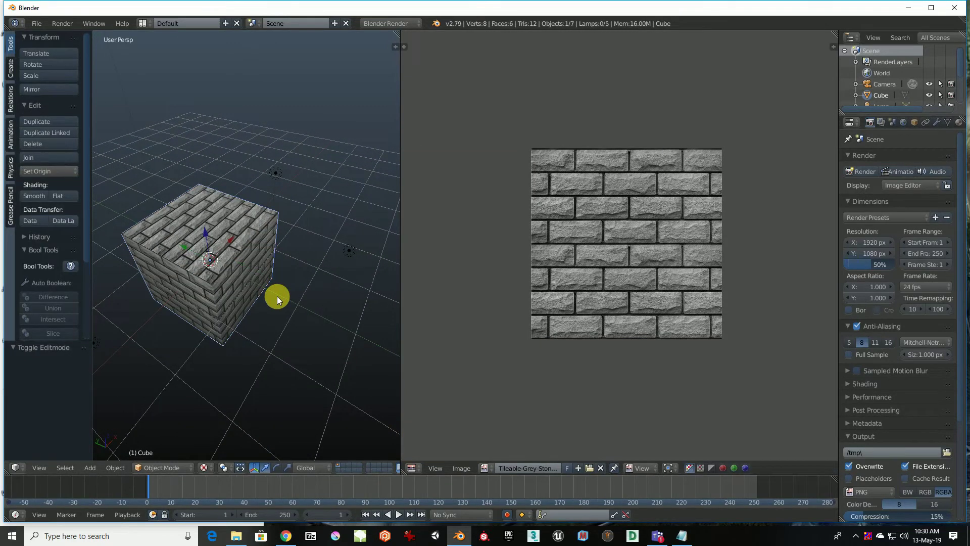
key(ctrl+Tab)
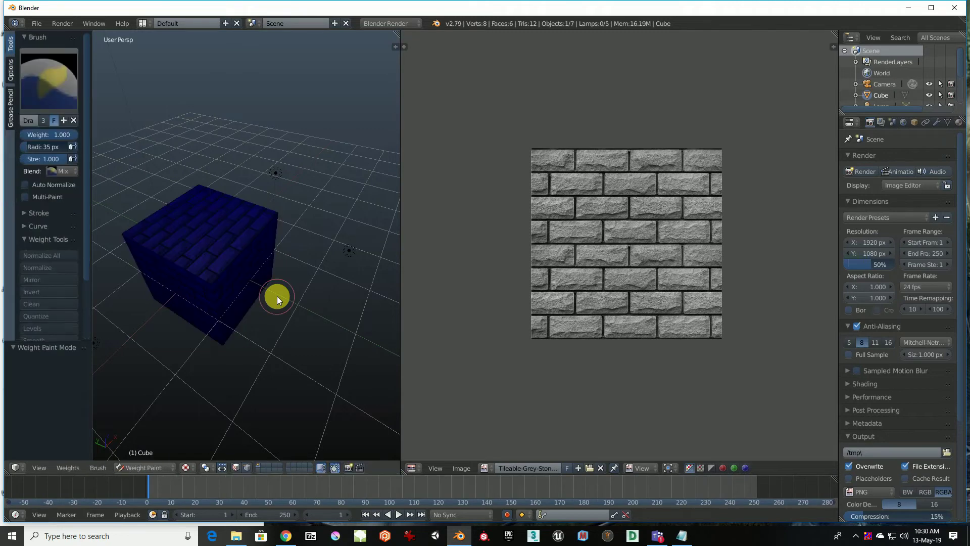
key(ctrl+Tab)
key(Tab)
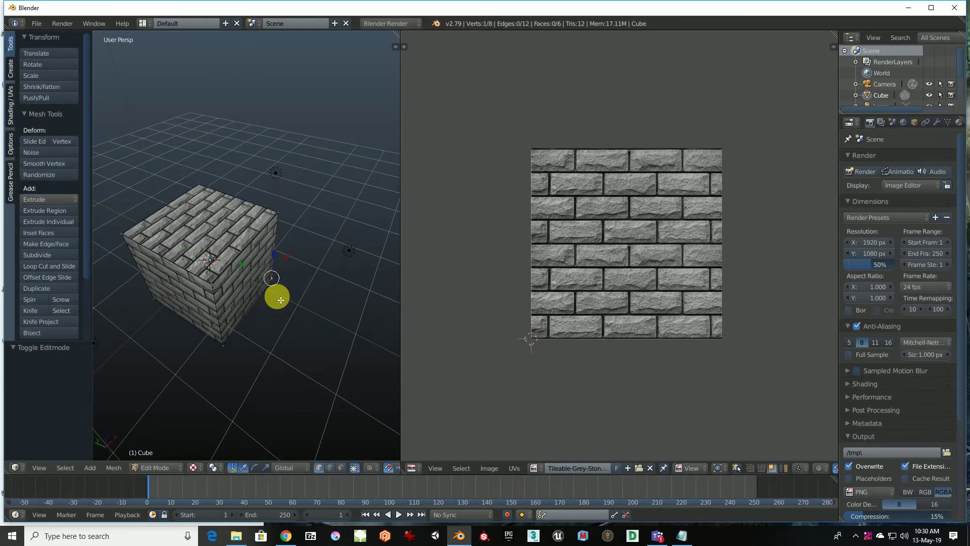
key(Tab)
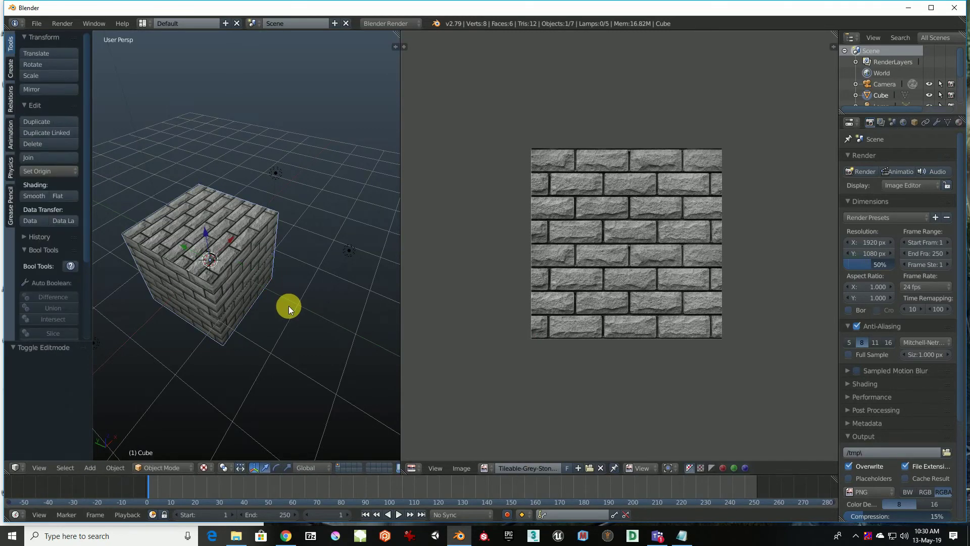
key(shift+a)
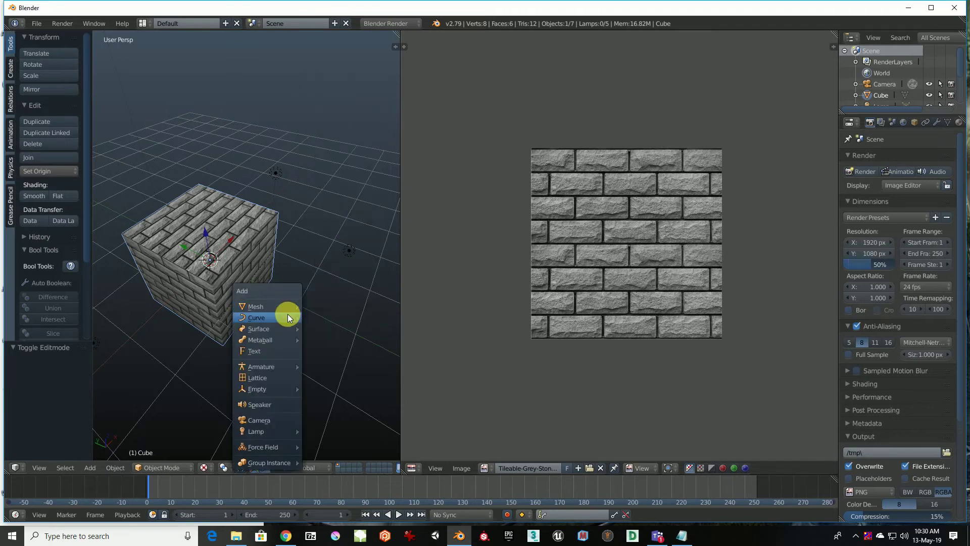
mouse_move(261, 306)
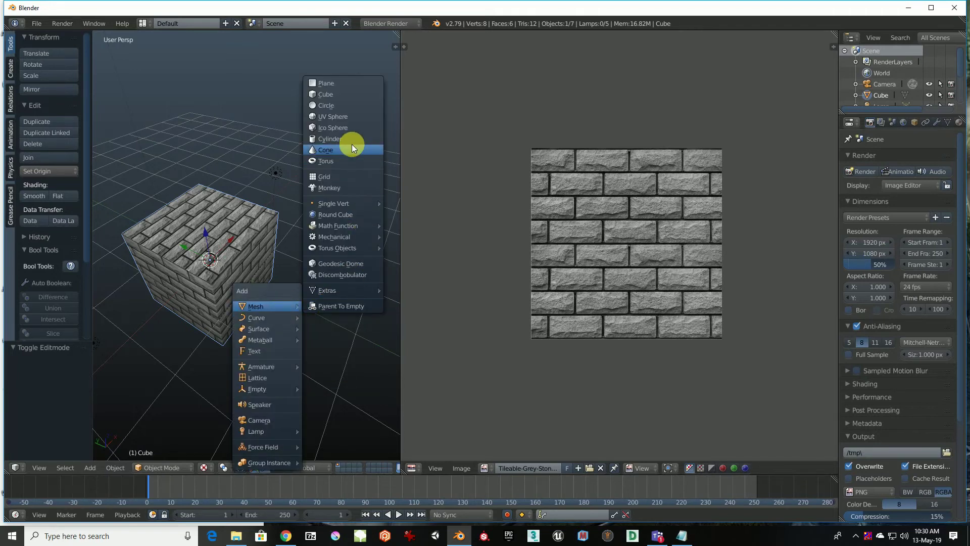
- Add a UV sphere and move it out of the cube along Y
click(335, 117)
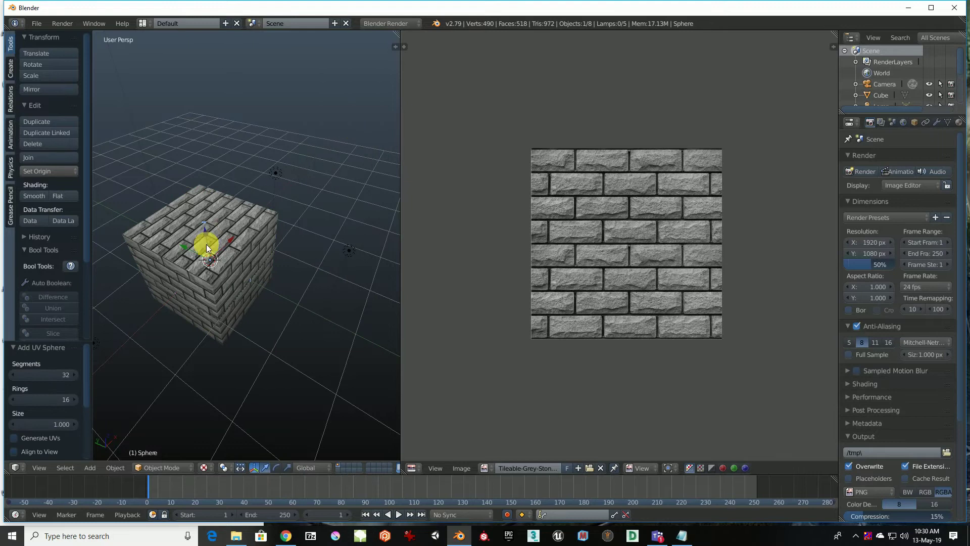
drag(193, 254, 259, 288)
mouse_move(260, 287)
middle_down()
mouse_move(288, 282)
mouse_move(191, 242)
middle_up()
drag(191, 243, 212, 256)
mouse_move(212, 256)
middle_down()
mouse_move(262, 271)
mouse_move(273, 256)
mouse_move(269, 271)
middle_up()
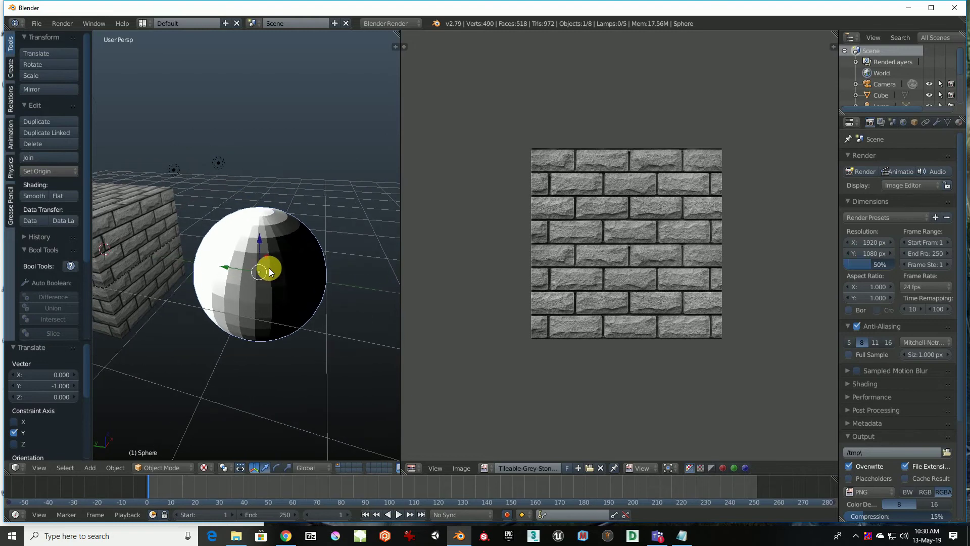
- Select the lamp near the sphere and move it to a new position
right_click(218, 162)
key(g)
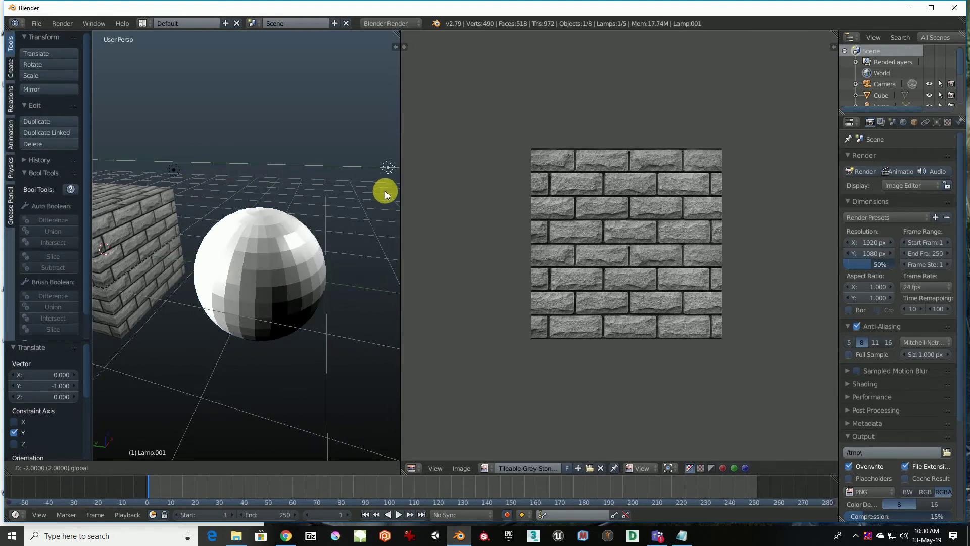
click(385, 190)
mouse_move(311, 267)
middle_down()
mouse_move(241, 248)
mouse_move(322, 236)
mouse_move(261, 240)
middle_up()
scroll(240, 248, up, 2)
- Select the sphere among the overlapping objects and open it in Edit Mode
right_click(262, 232)
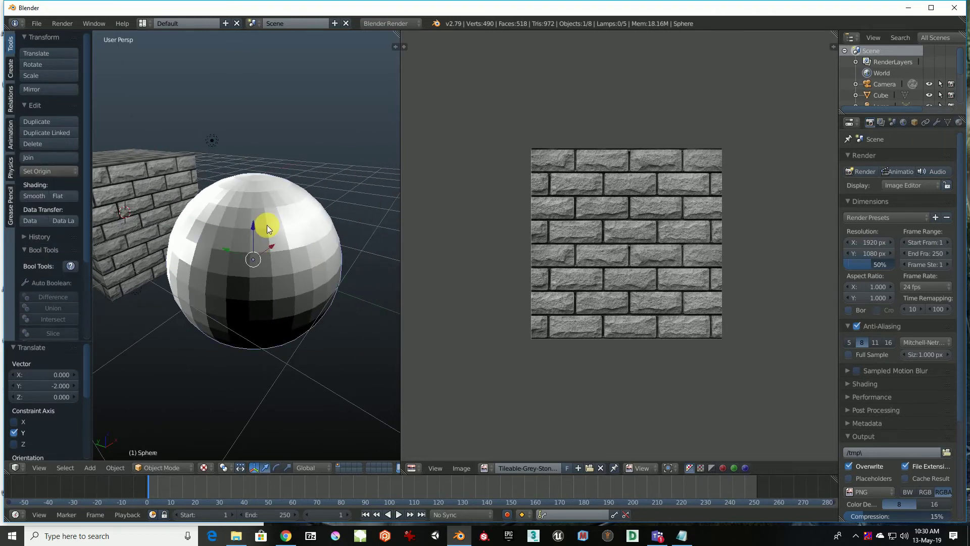
alt+right_click(267, 228)
click(267, 225)
key(Tab)
key(u)
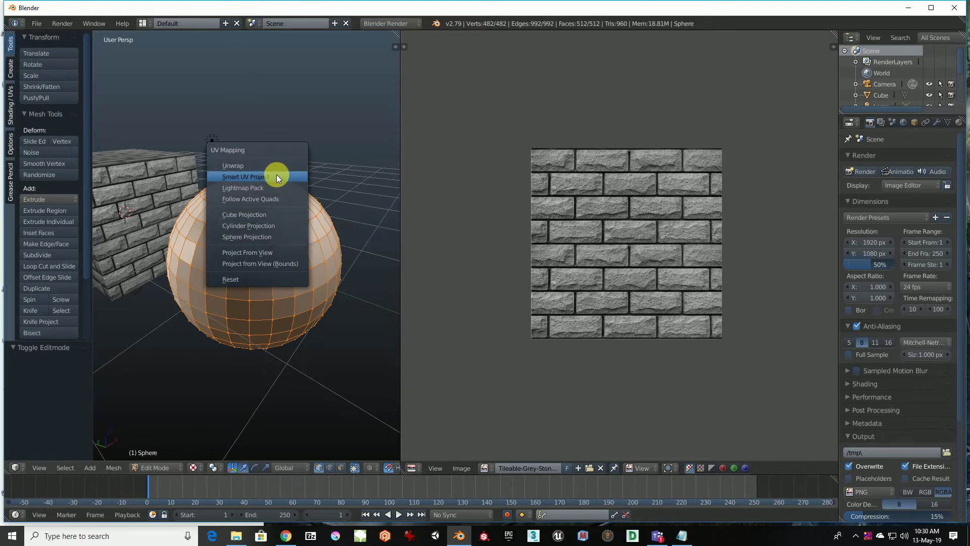
- Apply Sphere Projection to the sphere's UVs and zoom in on the wrapped bricks
click(262, 238)
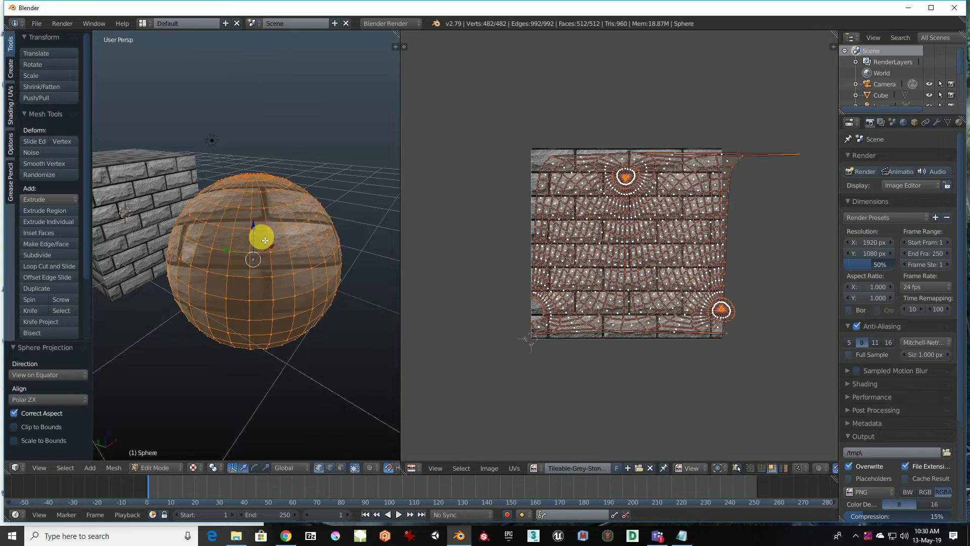
mouse_move(296, 240)
middle_down()
mouse_move(112, 262)
mouse_move(387, 306)
mouse_move(115, 271)
mouse_move(304, 238)
middle_up()
scroll(212, 218, up, 3)
mouse_move(212, 219)
middle_down()
mouse_move(362, 195)
mouse_move(342, 197)
mouse_move(385, 172)
mouse_move(372, 139)
mouse_move(323, 134)
mouse_move(257, 219)
mouse_move(252, 245)
mouse_move(232, 238)
mouse_move(296, 227)
middle_up()
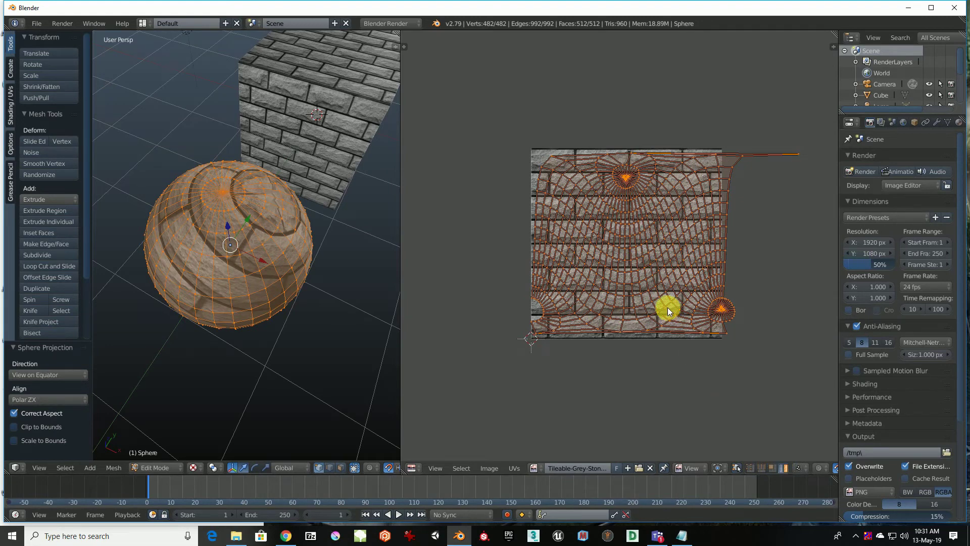
- Experiment with moving, rotating 5° and scaling 0.9 the sphere's UVs, then undo
key(g)
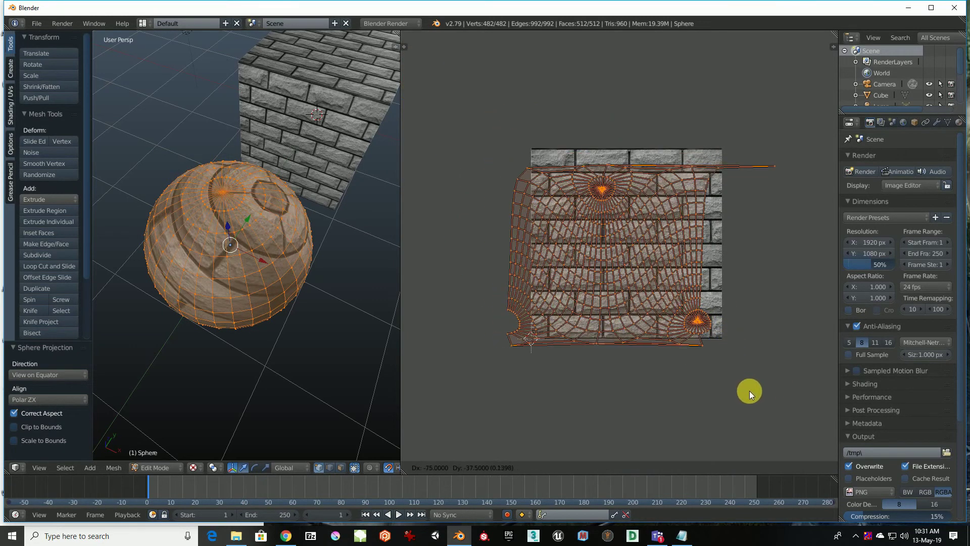
click(750, 390)
key(g)
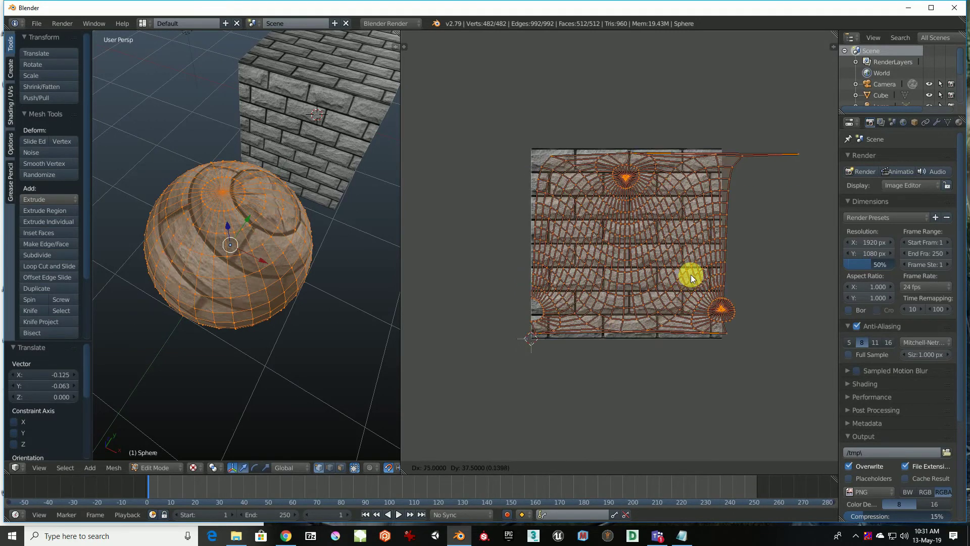
click(686, 289)
key(r)
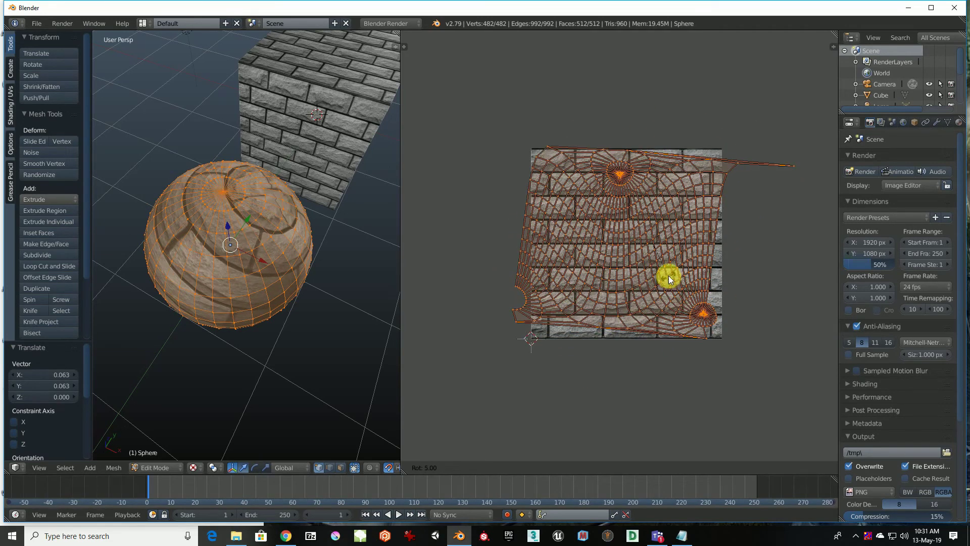
click(668, 274)
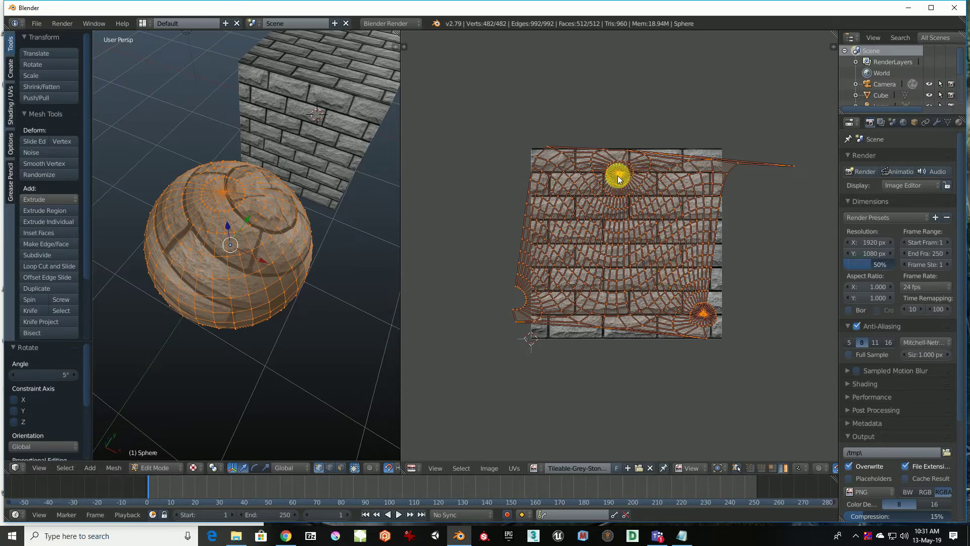
key(s)
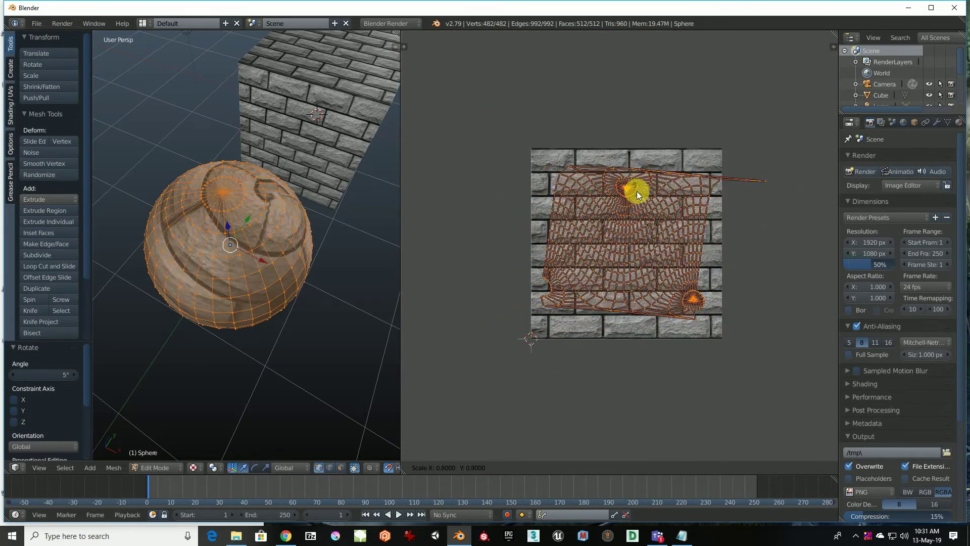
click(636, 185)
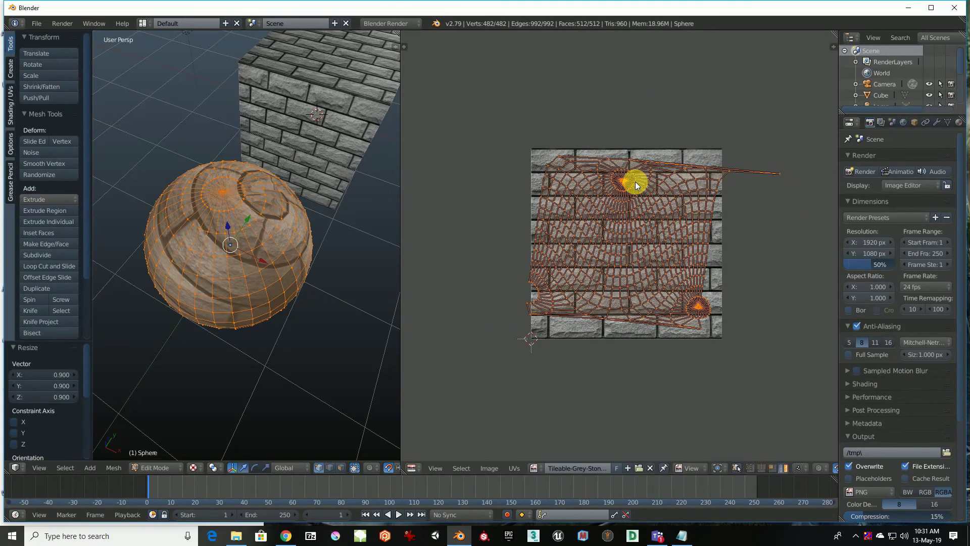
key(r)
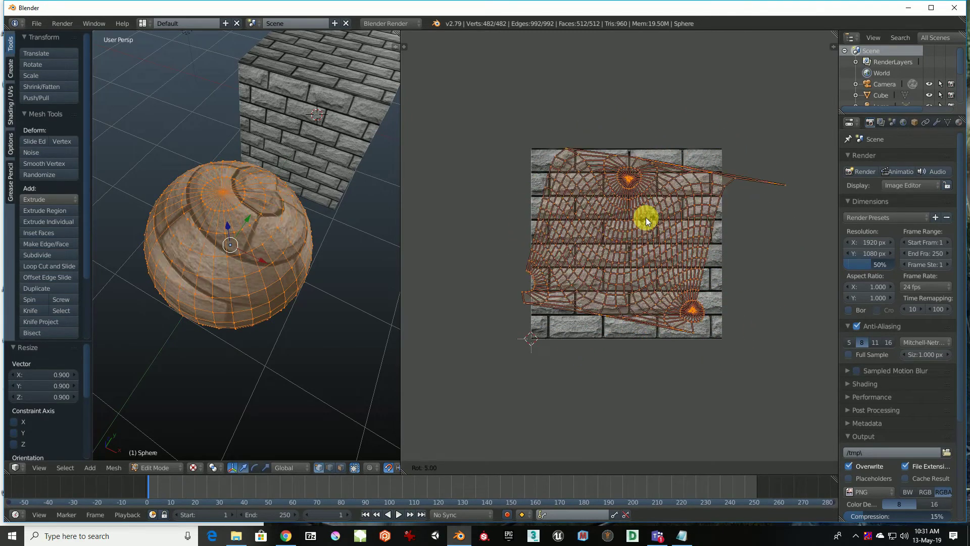
click(637, 217)
key(ctrl+z)
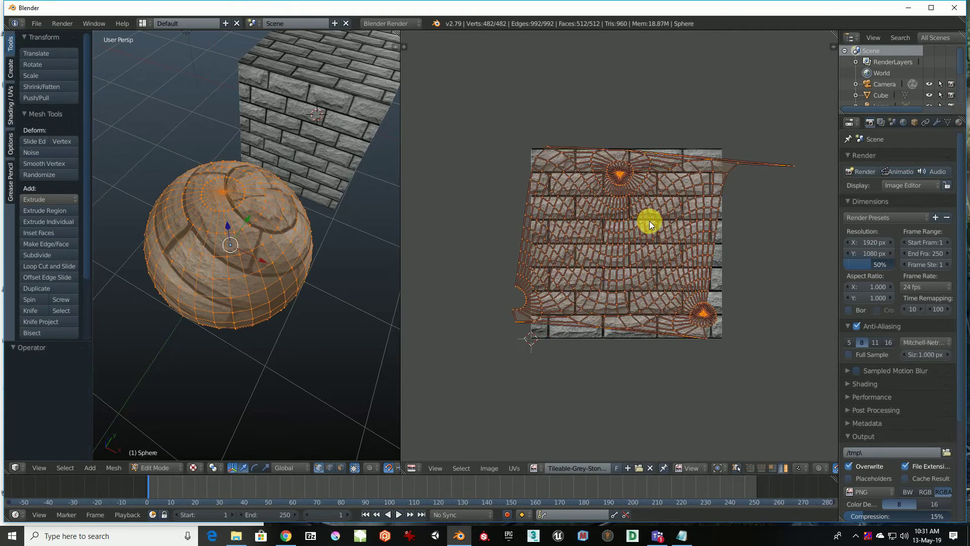
key(ctrl+z)
- Select a linked patch of sphere faces in face mode with UV sync selection on
right_click(234, 199)
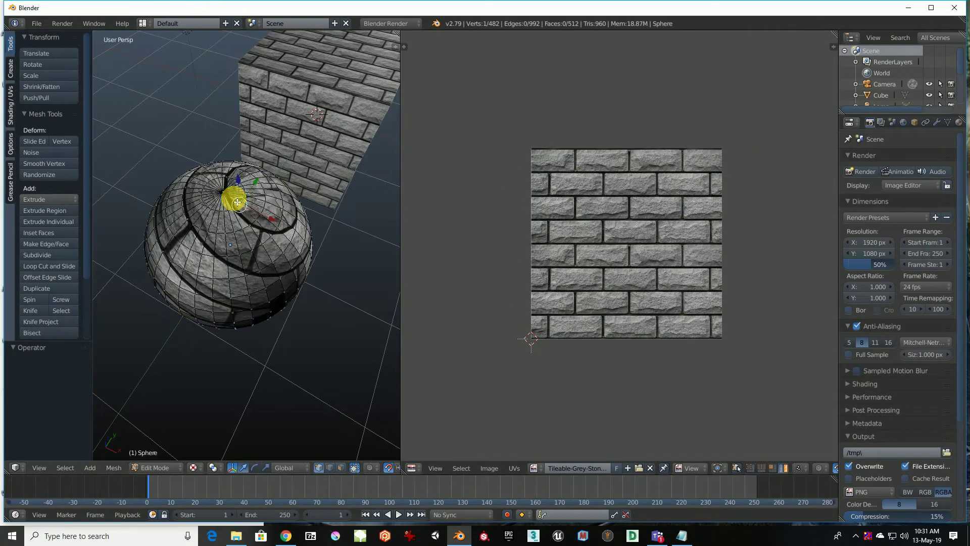
scroll(234, 199, up, 2)
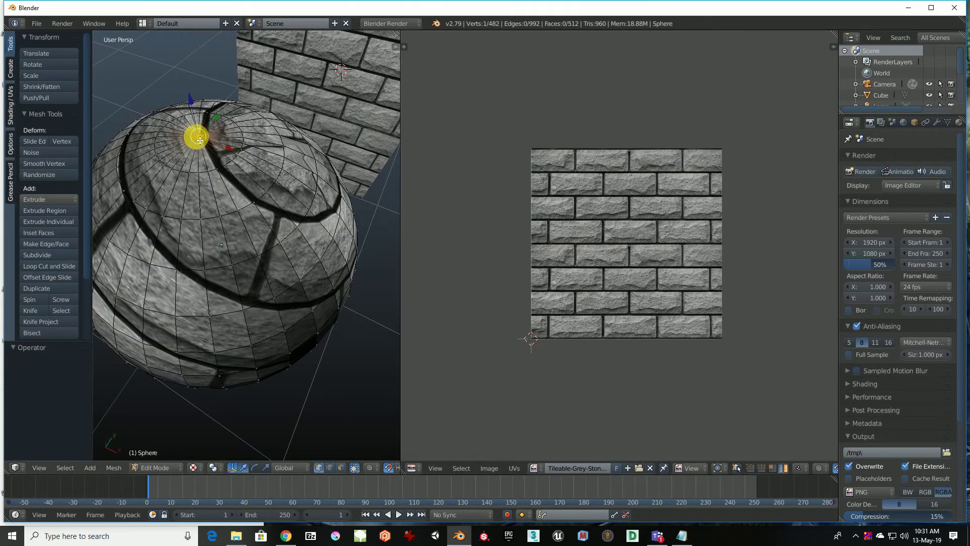
scroll(230, 251, down, 2)
middle_drag(232, 252, 235, 240)
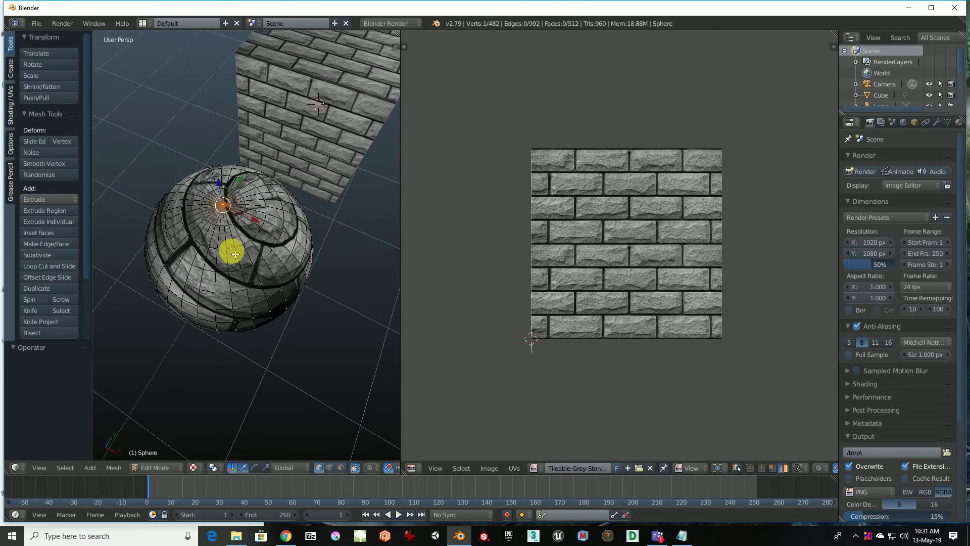
key(Tab)
key(Tab)
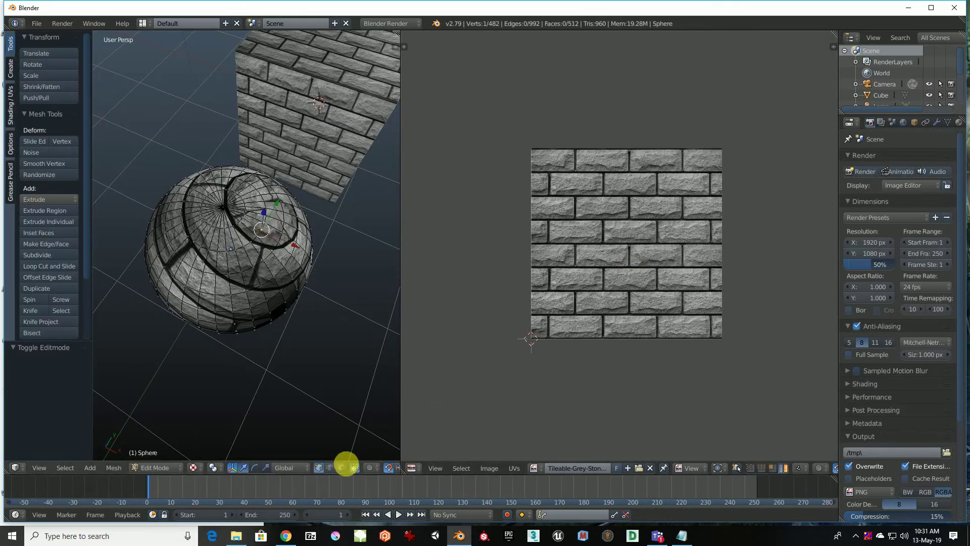
click(342, 467)
right_click(250, 279)
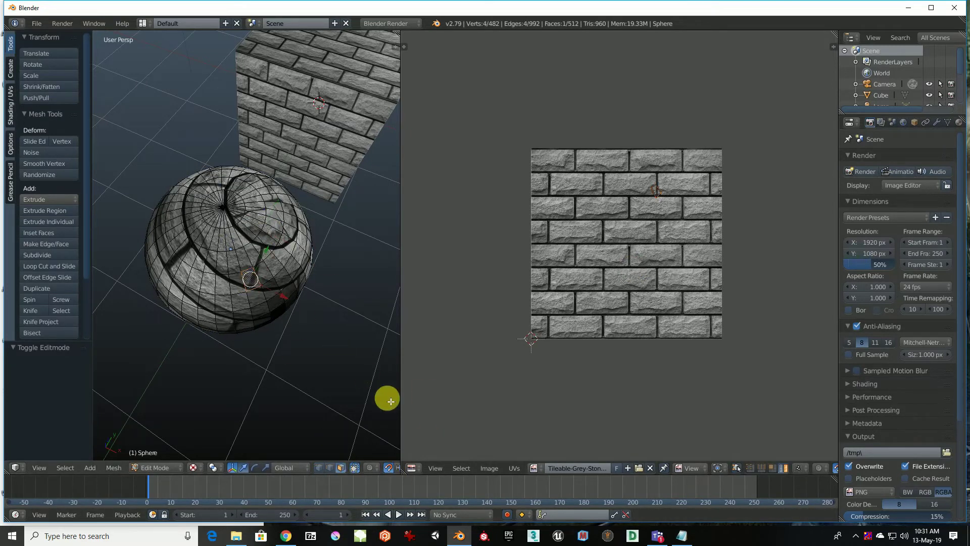
key(ctrl+l)
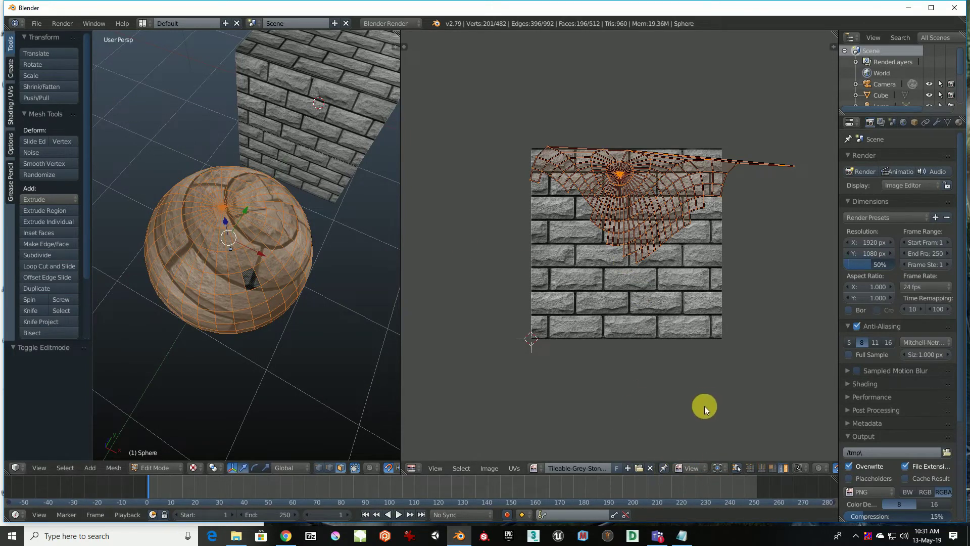
click(736, 474)
- Box-select the top-seam UV points and move a single UV face down
right_click(235, 206)
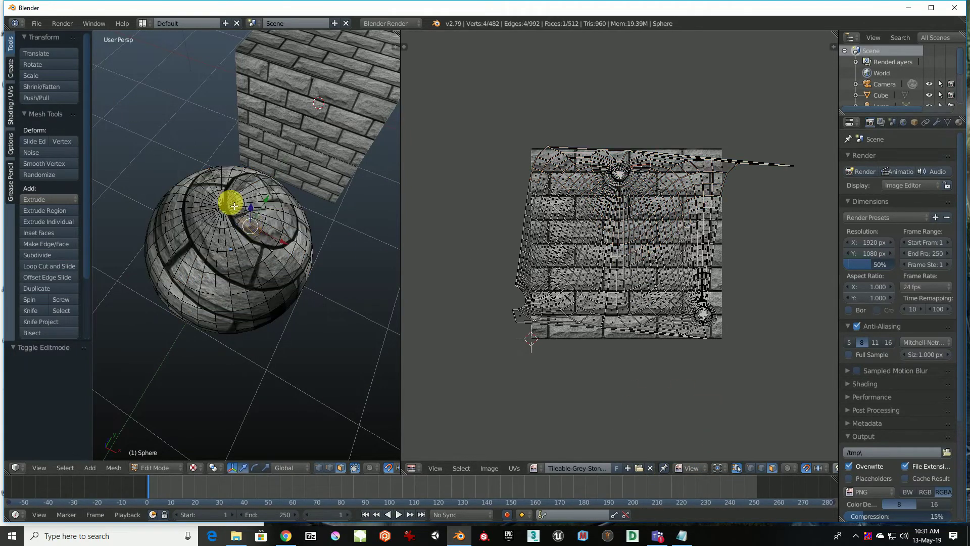
scroll(628, 155, up, 2)
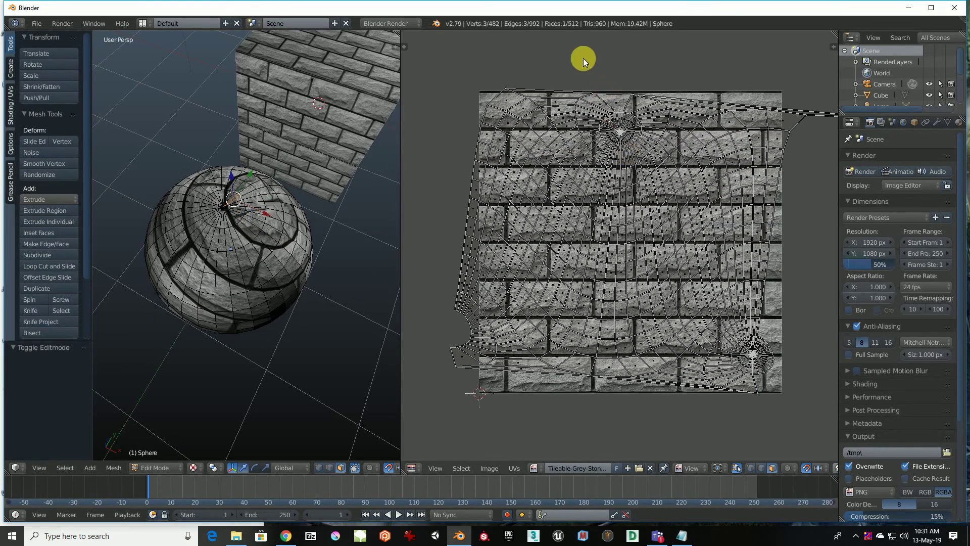
shift+right_click(644, 125)
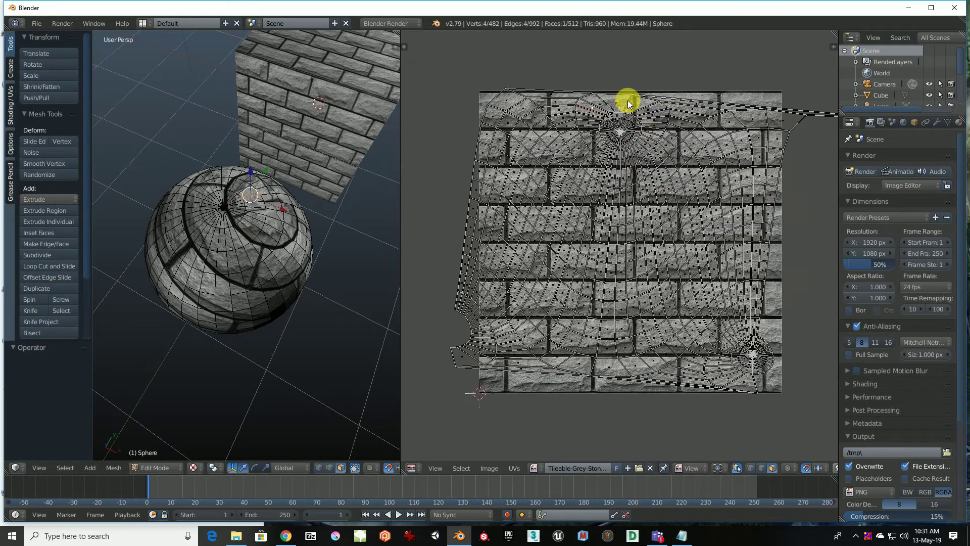
key(b)
drag(594, 67, 630, 112)
drag(650, 147, 648, 143)
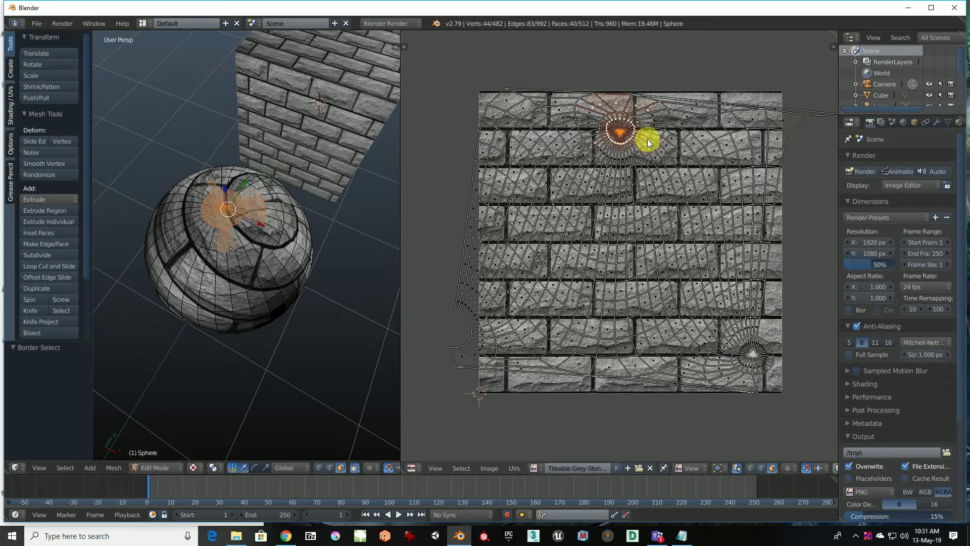
right_click(637, 130)
key(g)
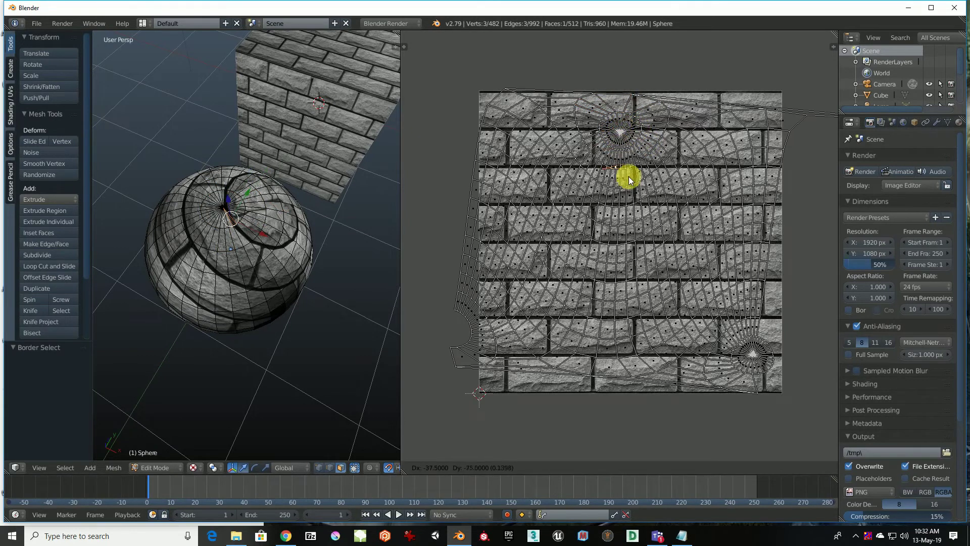
click(628, 282)
scroll(689, 369, down, 3)
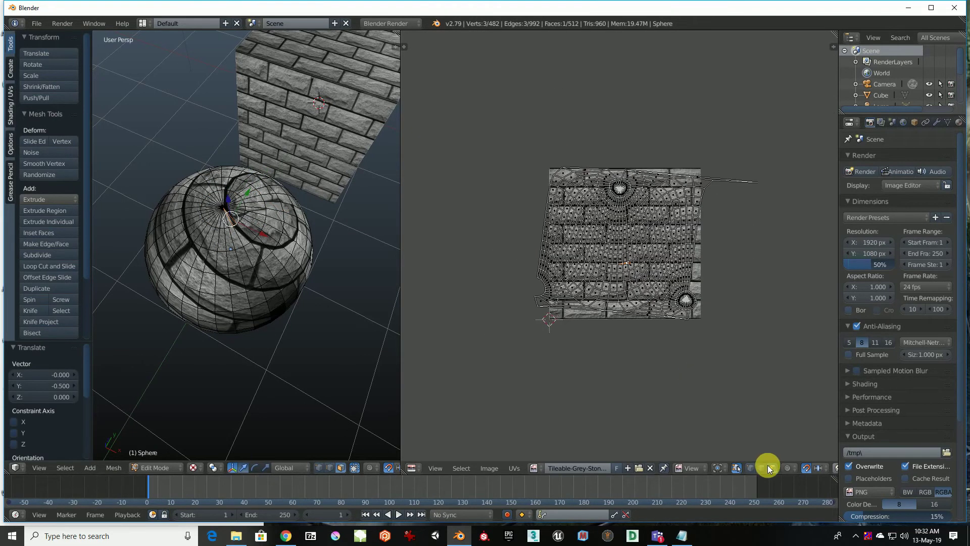
- Box-select all of the sphere's UVs and rotate them about -10°
key(b)
drag(761, 411, 463, 68)
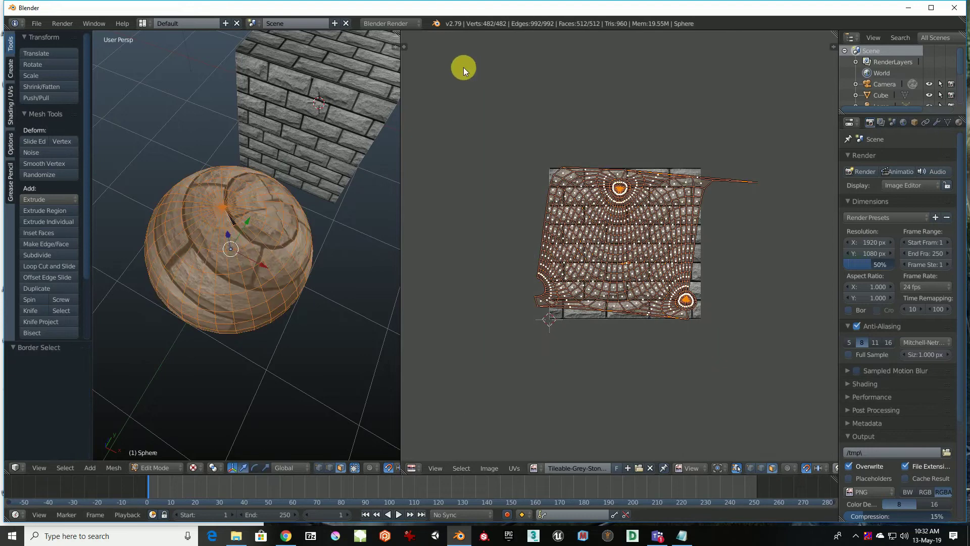
scroll(617, 265, up, 2)
middle_drag(617, 264, 619, 298)
key(r)
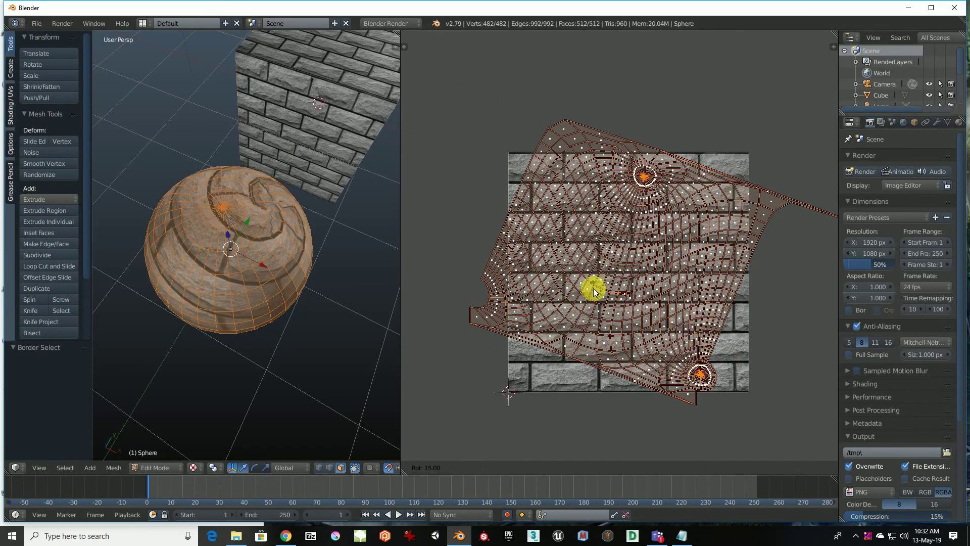
click(599, 322)
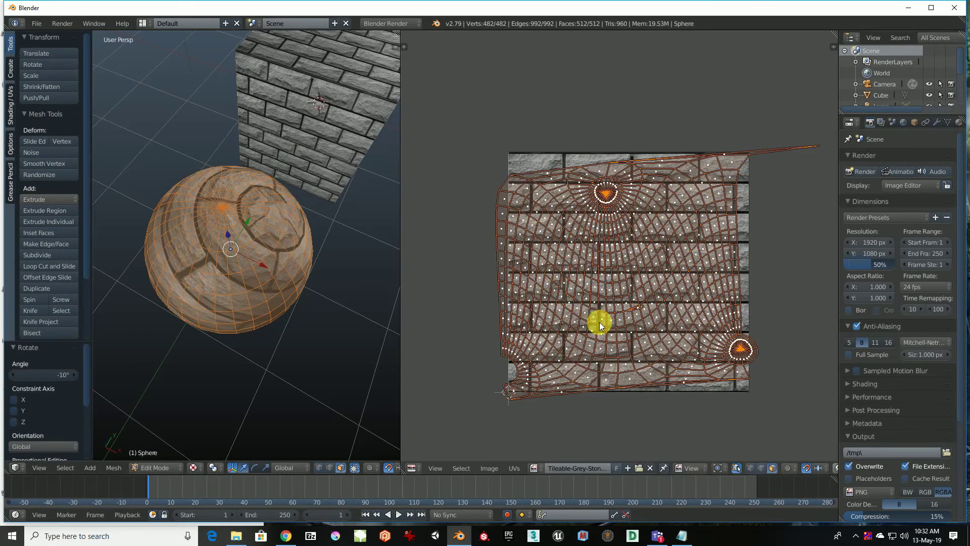
middle_drag(262, 247, 270, 266)
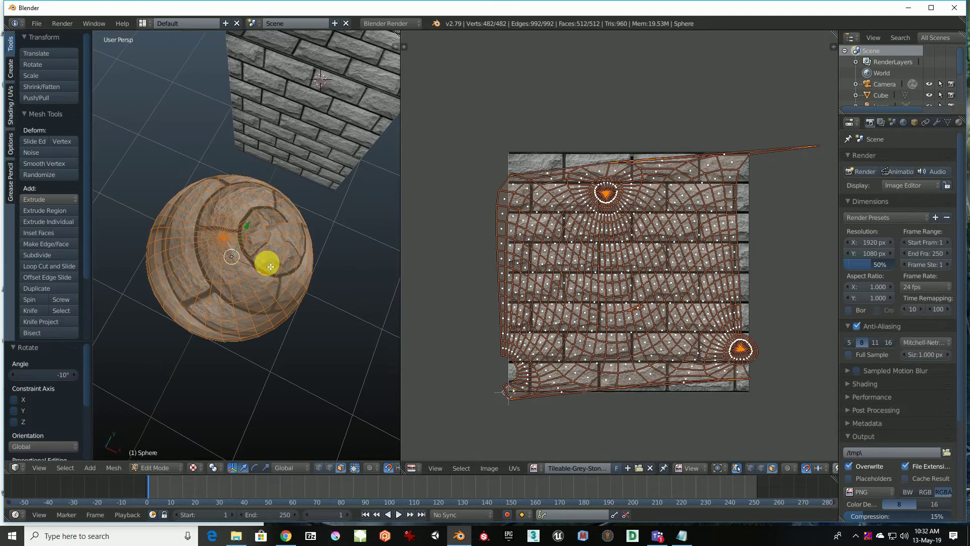
- Apply Smart UV Project to the sphere and orbit to check it
key(u)
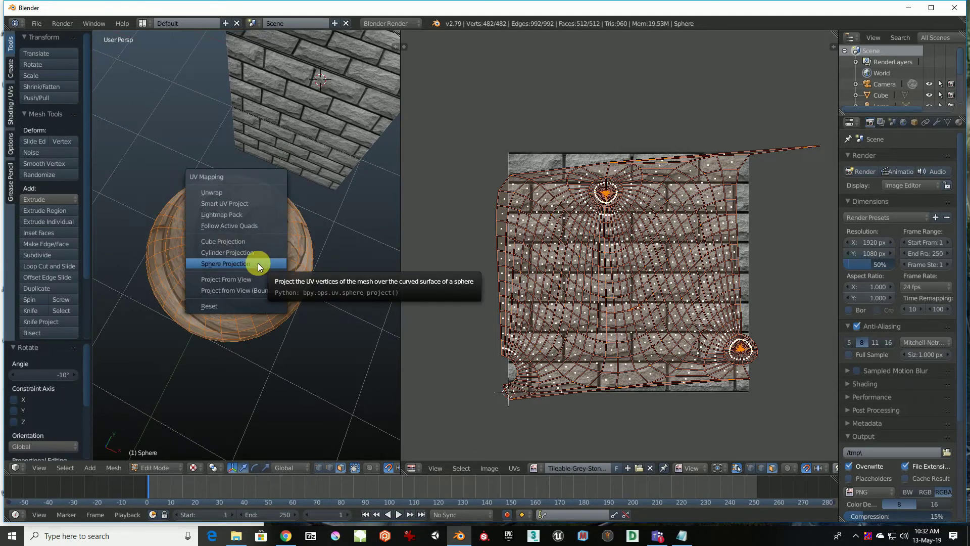
click(227, 204)
click(252, 290)
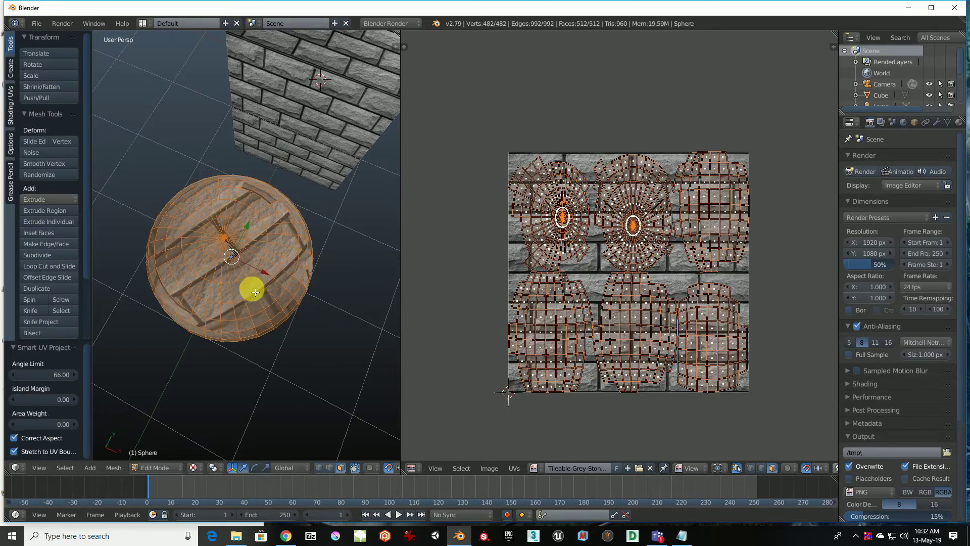
scroll(251, 279, up, 3)
mouse_move(251, 279)
middle_down()
mouse_move(216, 218)
mouse_move(123, 219)
mouse_move(182, 238)
middle_up()
- Repack the sphere's UVs with Lightmap Pack
key(u)
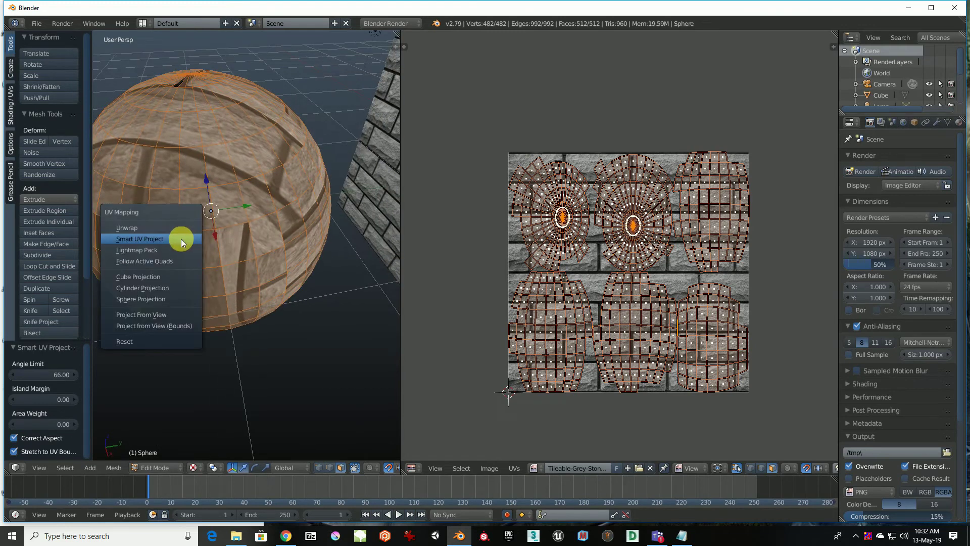
click(175, 247)
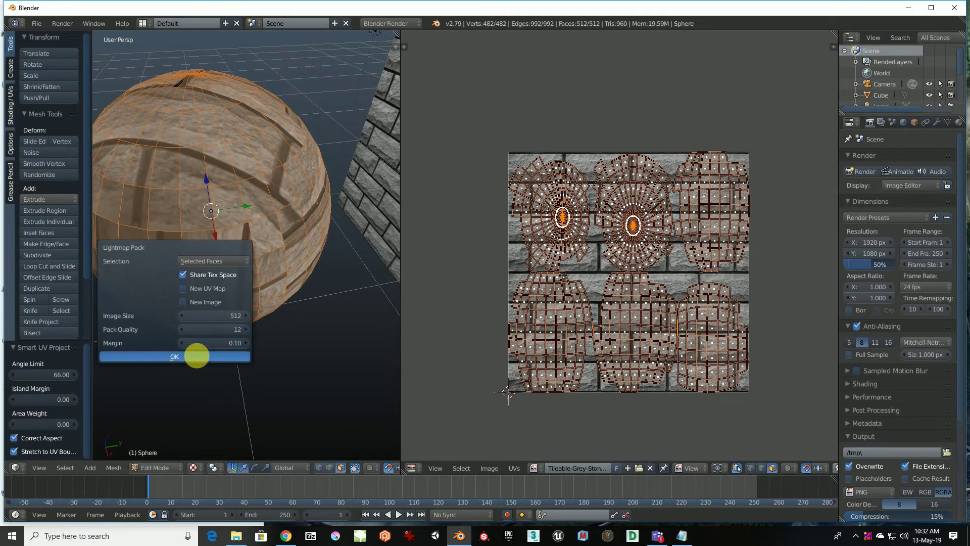
click(196, 356)
middle_drag(256, 266, 310, 278)
- Try Cylinder Projection, then settle on Sphere Projection (View on Equator, Polar ZX)
key(u)
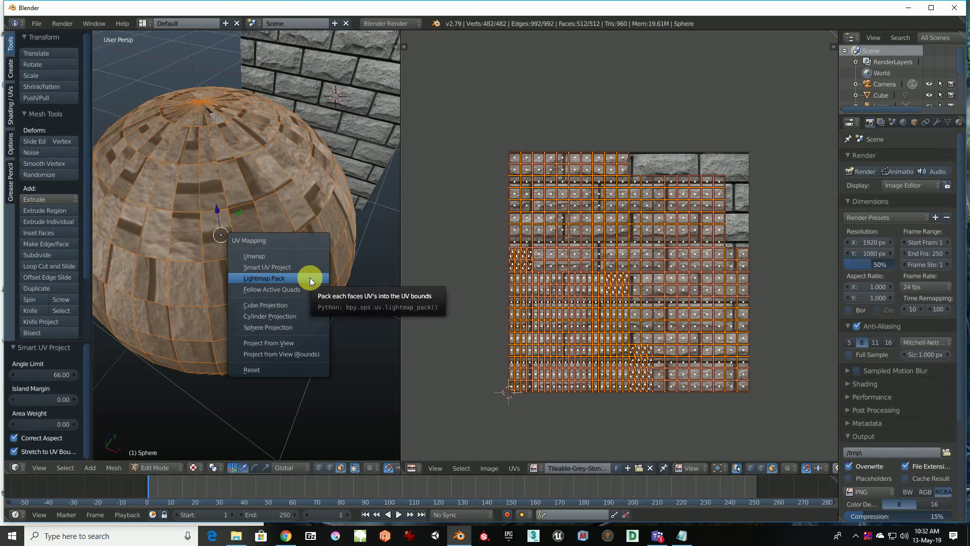
click(299, 317)
mouse_move(290, 303)
middle_down()
mouse_move(343, 267)
mouse_move(390, 306)
mouse_move(392, 336)
mouse_move(369, 305)
mouse_move(323, 316)
mouse_move(217, 282)
mouse_move(139, 283)
mouse_move(279, 287)
mouse_move(336, 255)
mouse_move(270, 310)
mouse_move(272, 214)
mouse_move(255, 279)
mouse_move(326, 274)
middle_up()
key(u)
click(353, 315)
scroll(268, 312, down, 2)
scroll(245, 247, down, 2)
middle_drag(284, 274, 289, 278)
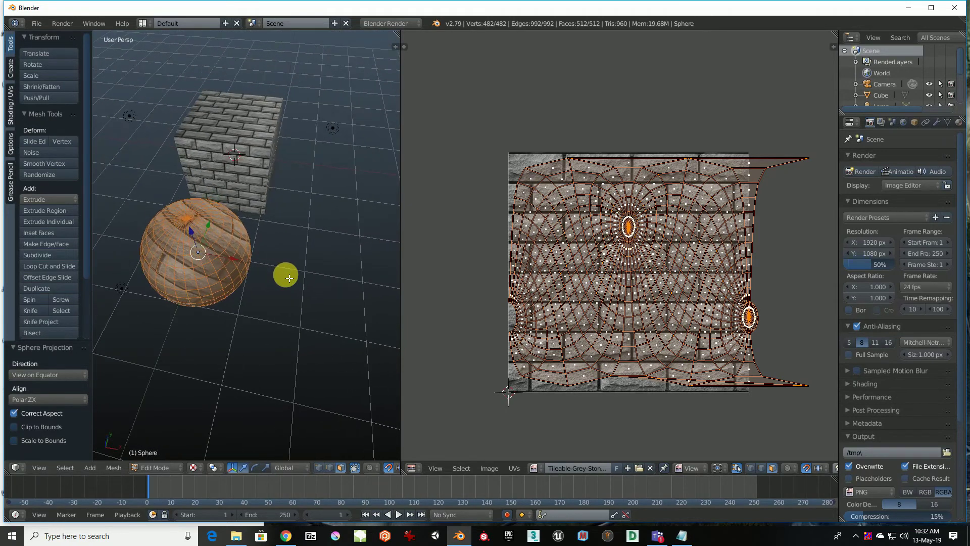
- Return to Object Mode and add a cylinder mesh to the scene
key(Tab)
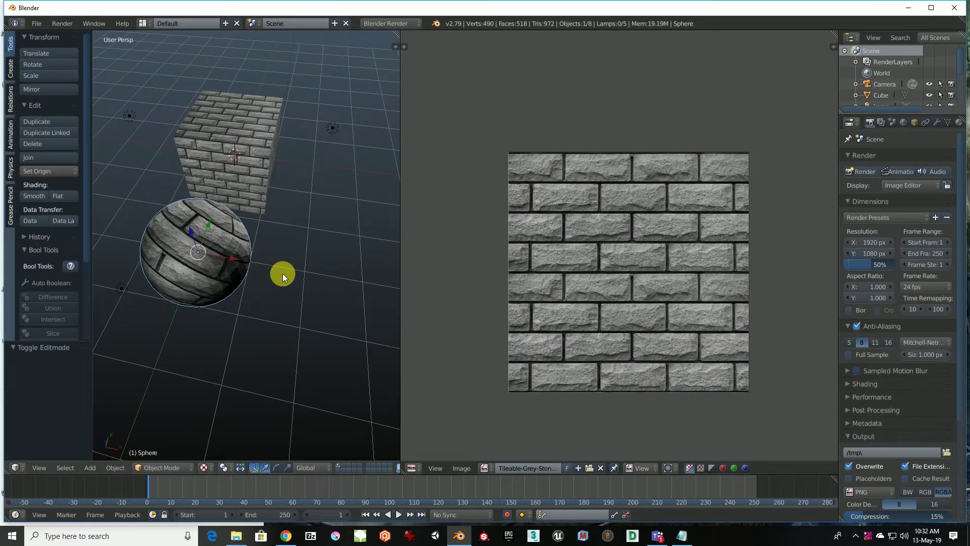
key(shift+a)
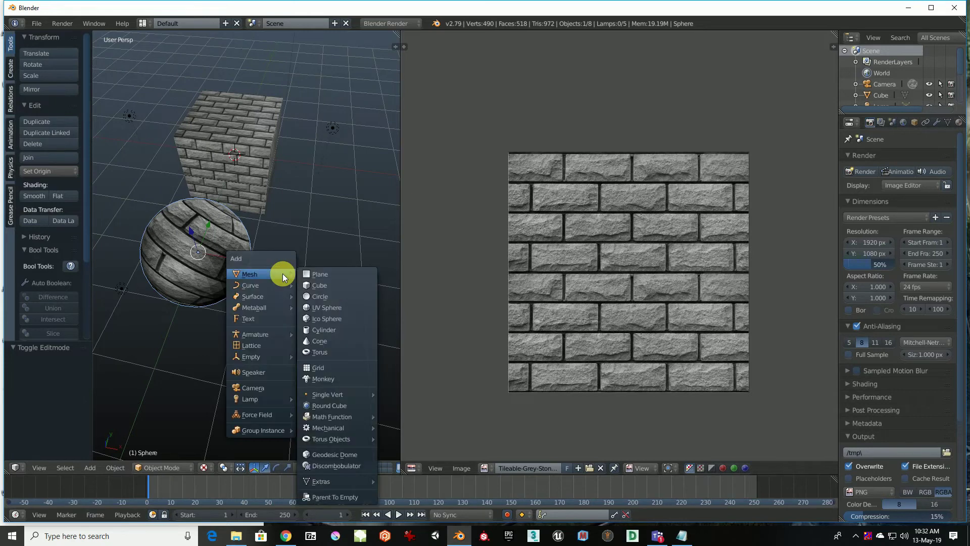
click(329, 330)
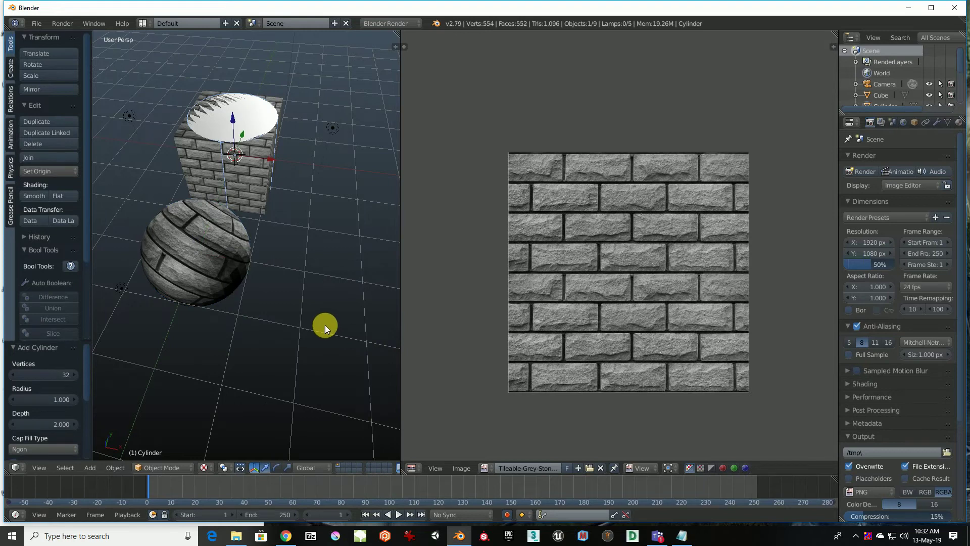
middle_drag(281, 189, 268, 175)
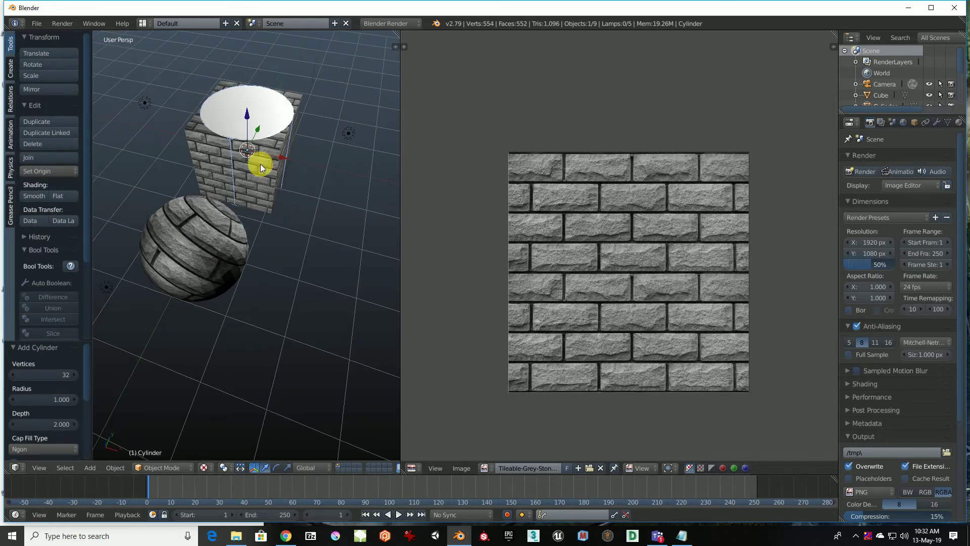
- Move the cylinder 2 units along X and along negative Y, away from the cube
drag(280, 158, 332, 172)
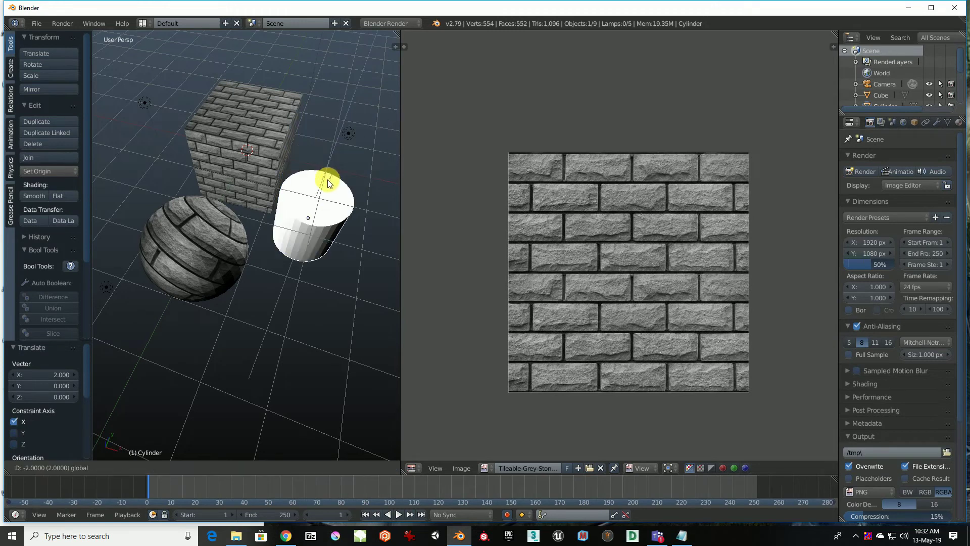
drag(343, 136, 344, 157)
middle_drag(358, 247, 271, 241)
drag(335, 224, 235, 257)
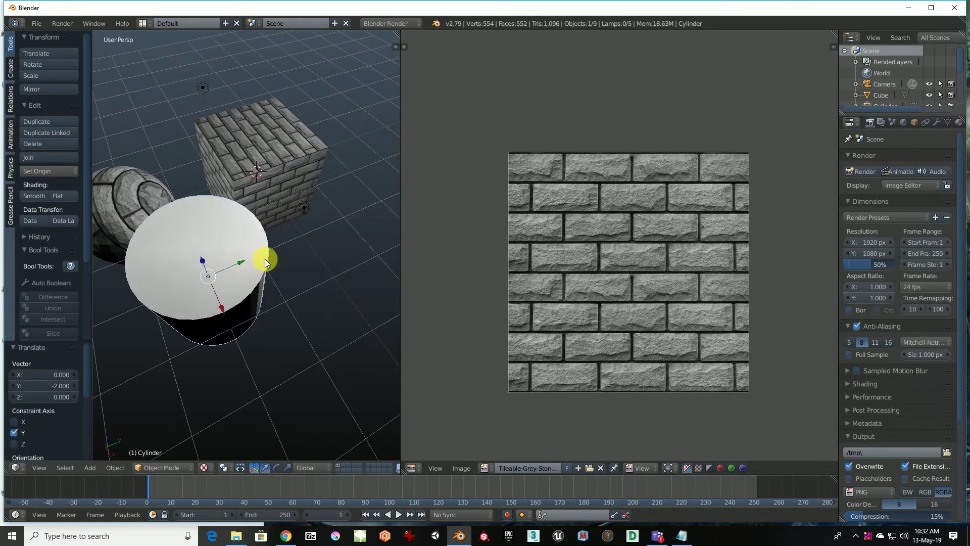
mouse_move(265, 259)
middle_down()
mouse_move(401, 231)
mouse_move(99, 249)
middle_up()
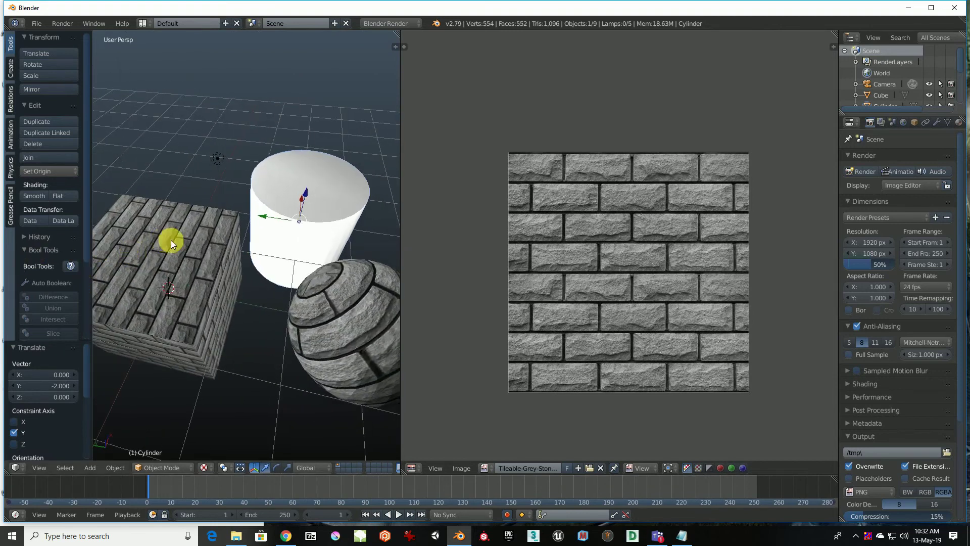
middle_drag(170, 240, 229, 208)
drag(217, 180, 150, 161)
scroll(217, 234, up, 4)
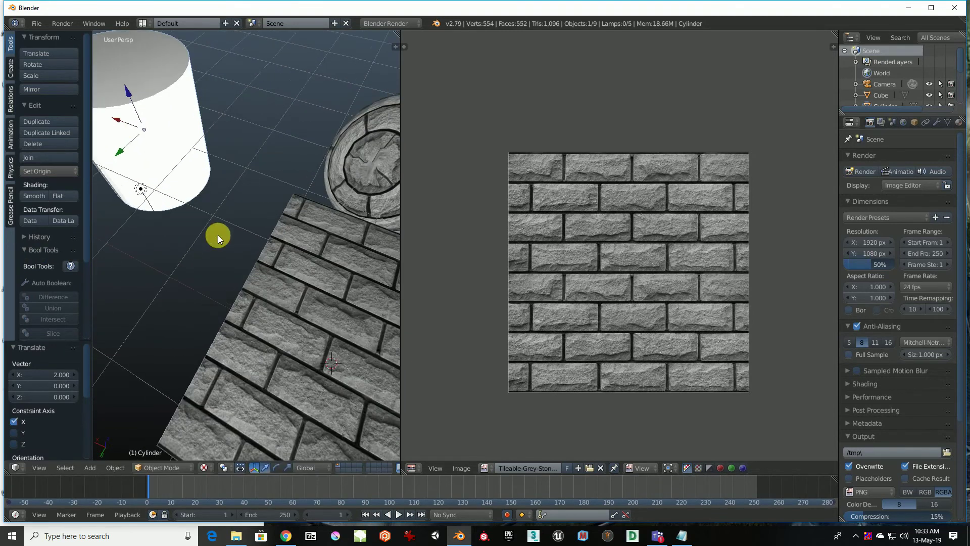
mouse_move(217, 238)
middle_down()
mouse_move(256, 275)
mouse_move(162, 173)
mouse_move(227, 265)
mouse_move(174, 202)
mouse_move(229, 309)
mouse_move(247, 240)
mouse_move(259, 248)
middle_up()
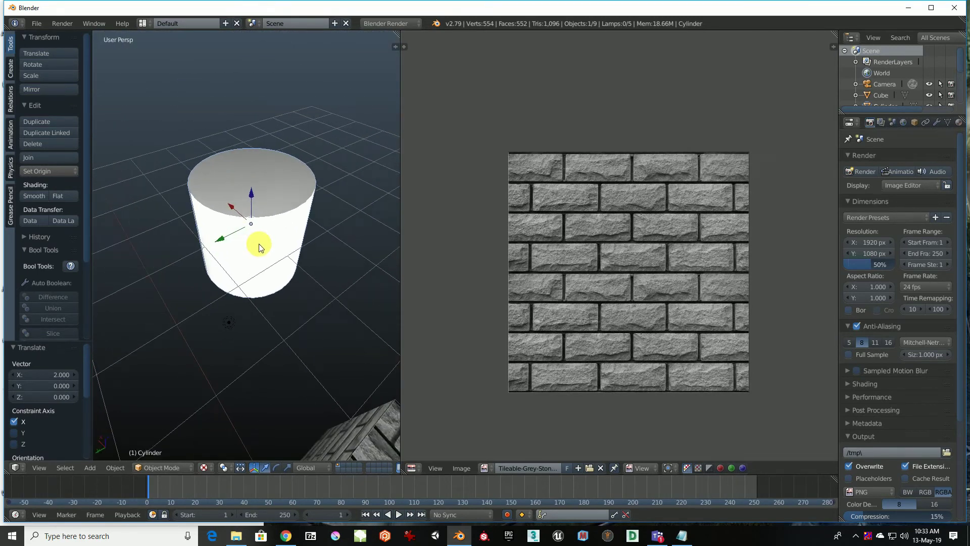
- In Edit Mode, apply Cylinder Projection to the cylinder's UVs, then reproject them
key(Tab)
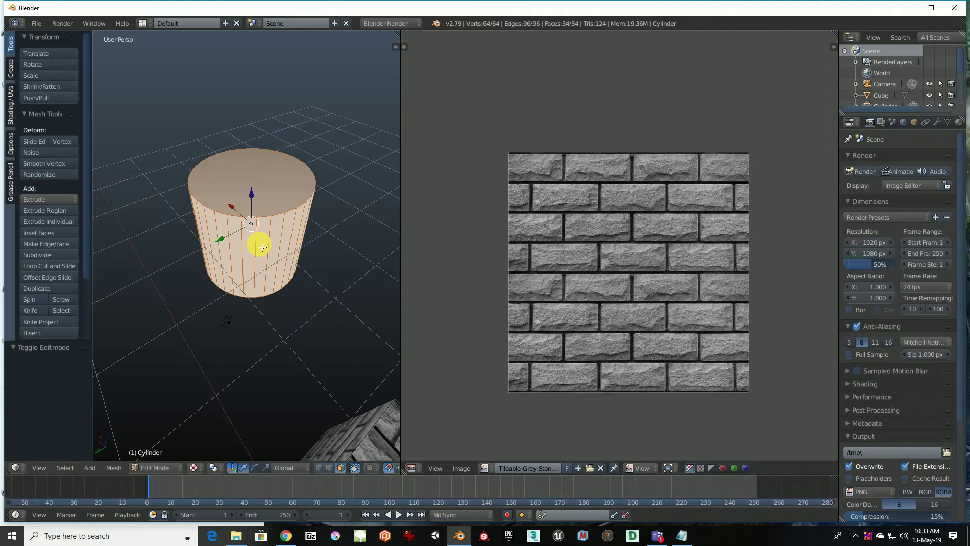
key(u)
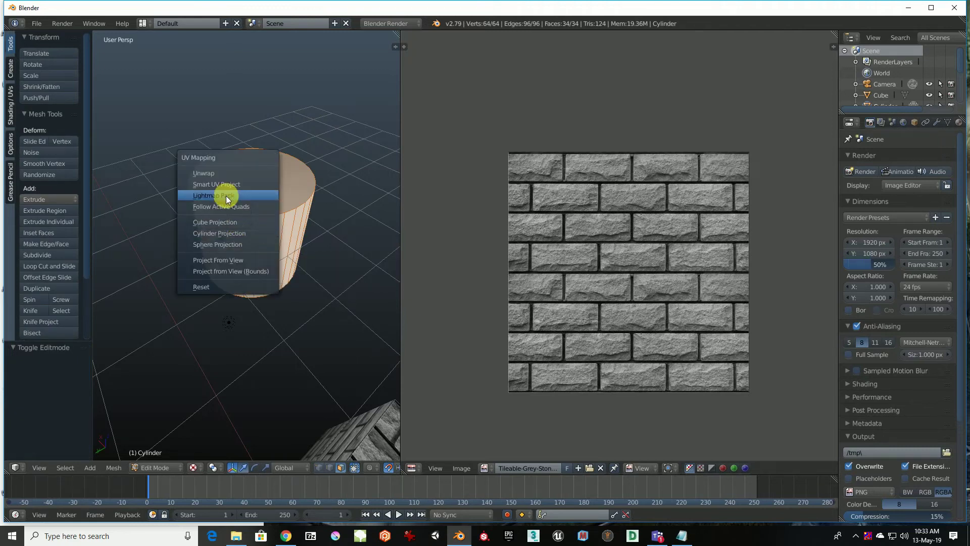
click(235, 231)
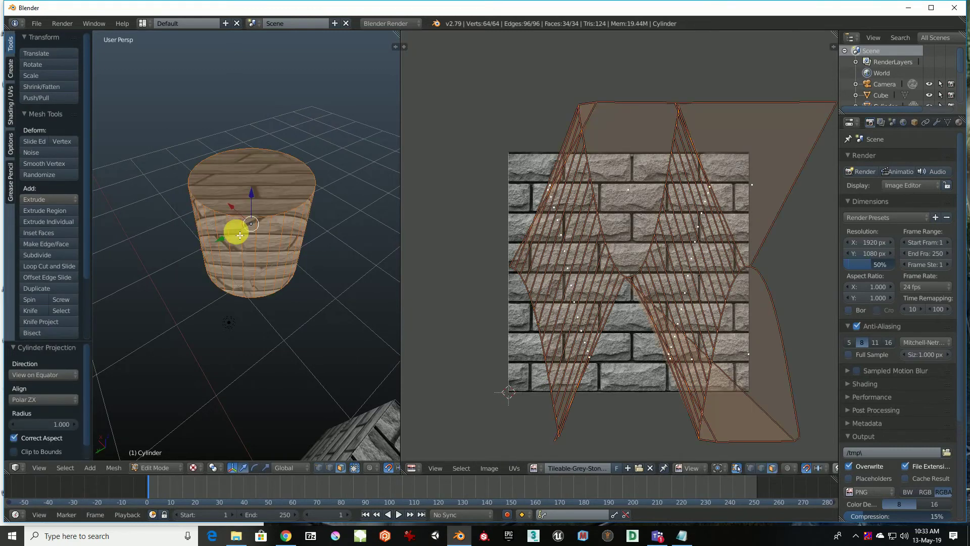
mouse_move(264, 249)
middle_down()
mouse_move(341, 226)
mouse_move(373, 200)
mouse_move(142, 202)
mouse_move(392, 187)
middle_up()
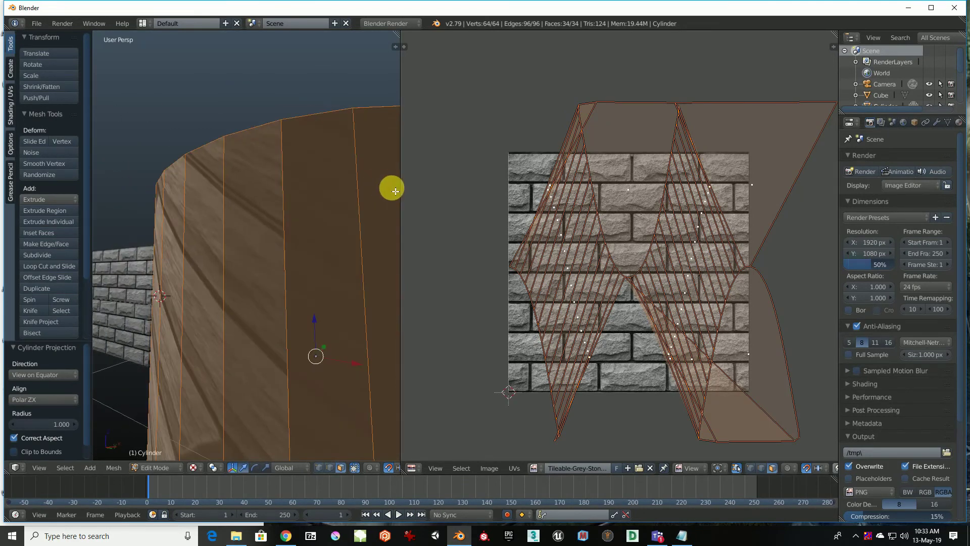
scroll(487, 261, down, 2)
scroll(344, 261, down, 5)
scroll(156, 278, down, 2)
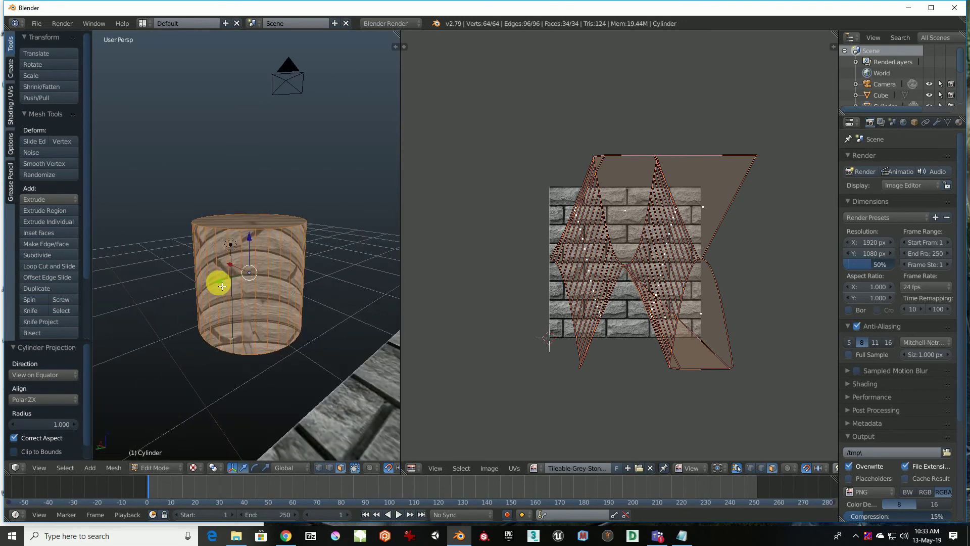
key(u)
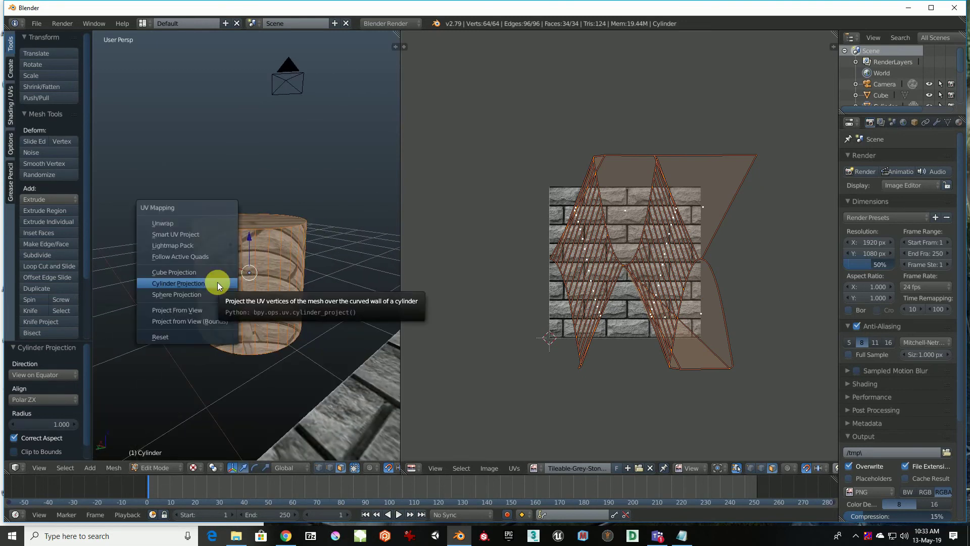
click(204, 272)
mouse_move(232, 300)
middle_down()
mouse_move(290, 321)
mouse_move(276, 377)
mouse_move(297, 301)
mouse_move(353, 268)
mouse_move(321, 268)
mouse_move(262, 234)
mouse_move(275, 188)
mouse_move(223, 271)
mouse_move(223, 292)
mouse_move(307, 320)
mouse_move(305, 329)
mouse_move(344, 317)
mouse_move(393, 337)
mouse_move(344, 363)
mouse_move(320, 342)
mouse_move(320, 326)
mouse_move(334, 342)
mouse_move(318, 310)
mouse_move(330, 319)
middle_up()
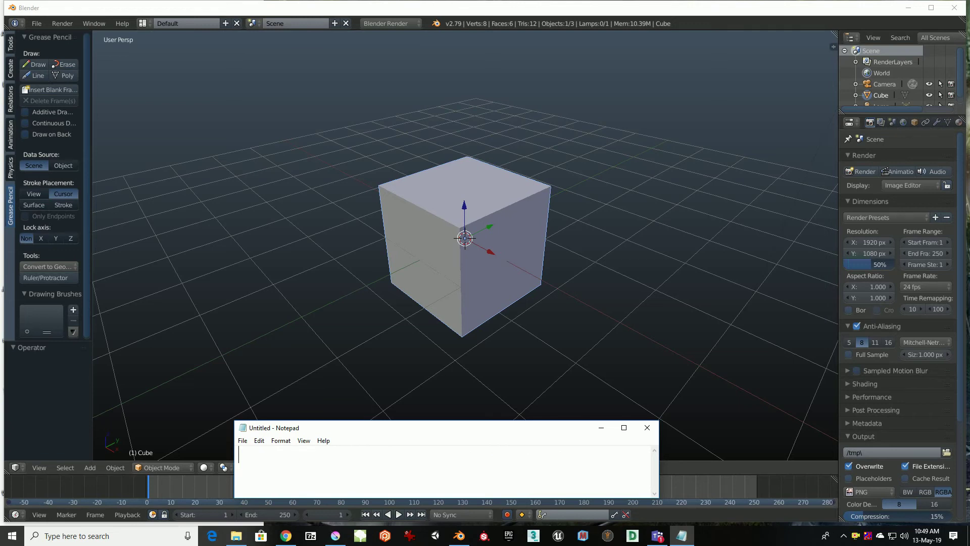
- Minimize Notepad and orbit around Blender's default grey cube
click(601, 428)
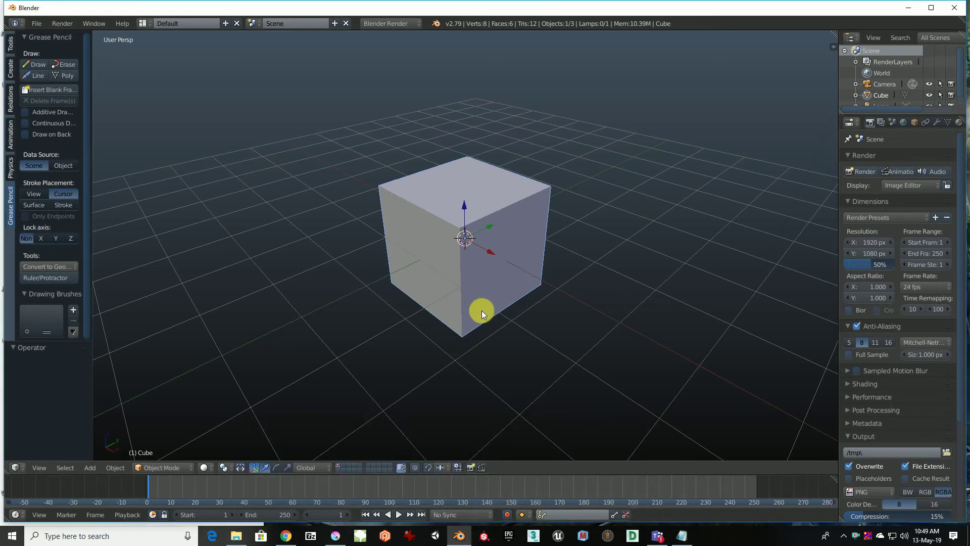
mouse_move(498, 273)
middle_down()
mouse_move(547, 281)
mouse_move(460, 284)
mouse_move(501, 285)
mouse_move(521, 304)
mouse_move(538, 292)
middle_up()
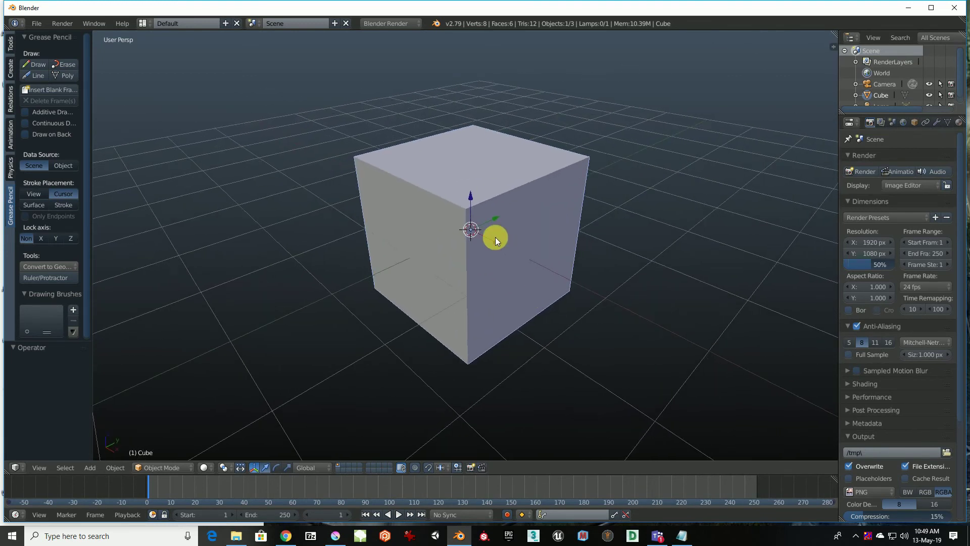
- Put the cube into Edit Mode with Edge select mode active
key(shift+s)
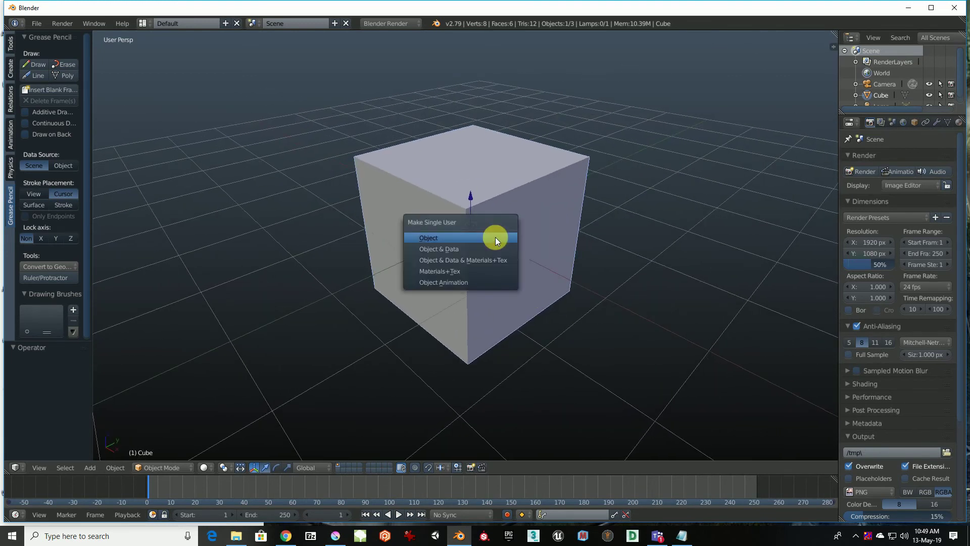
key(Tab)
middle_drag(501, 169, 568, 346)
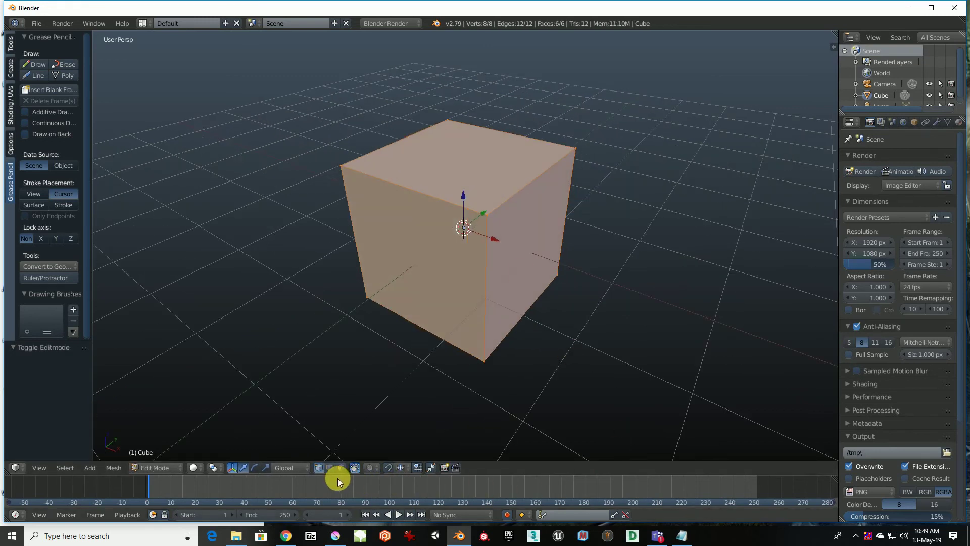
click(330, 466)
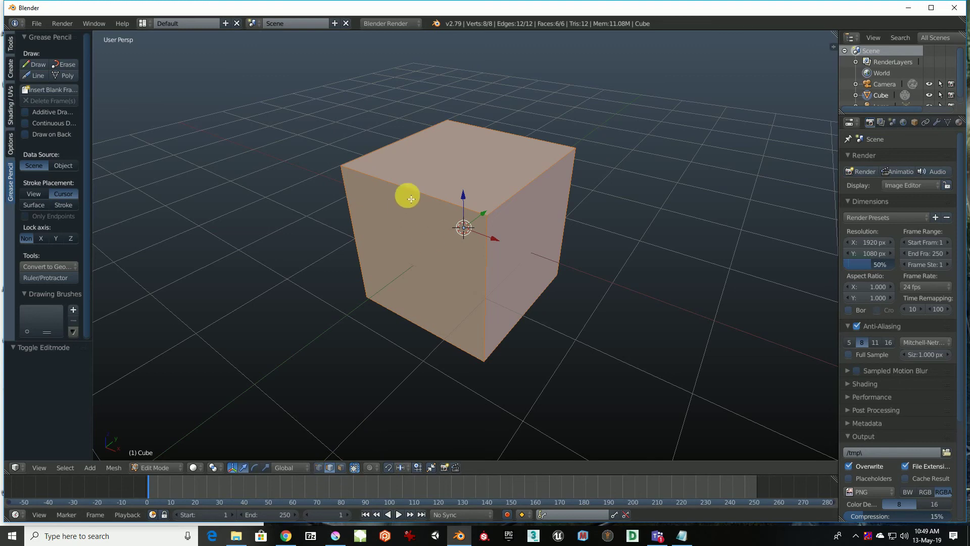
- Select the top-front edge, both back top edges and one more cube edge
right_click(401, 186)
mouse_move(502, 261)
middle_down()
mouse_move(472, 254)
mouse_move(480, 275)
mouse_move(497, 258)
mouse_move(472, 268)
middle_up()
shift+right_click(402, 141)
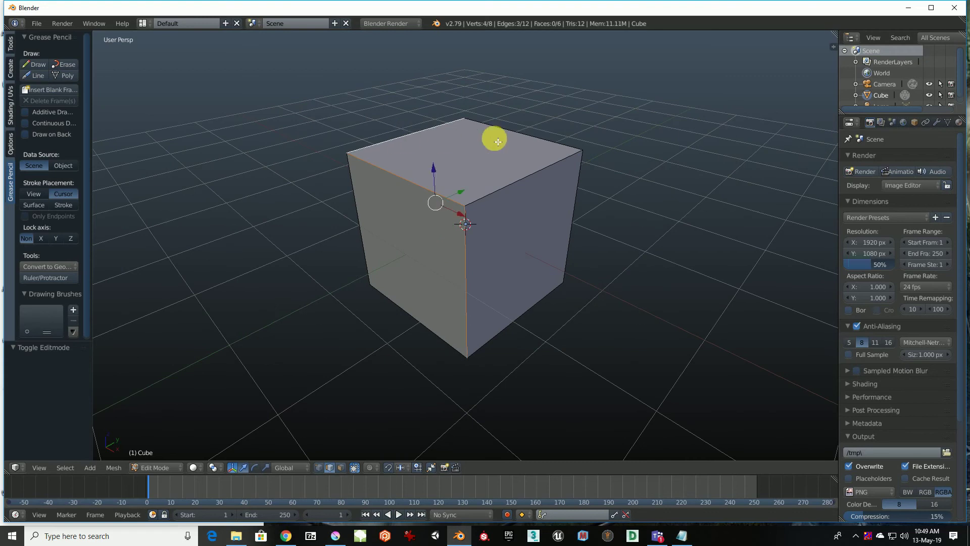
shift+right_click(530, 136)
mouse_move(582, 234)
middle_down()
mouse_move(520, 210)
mouse_move(472, 211)
middle_up()
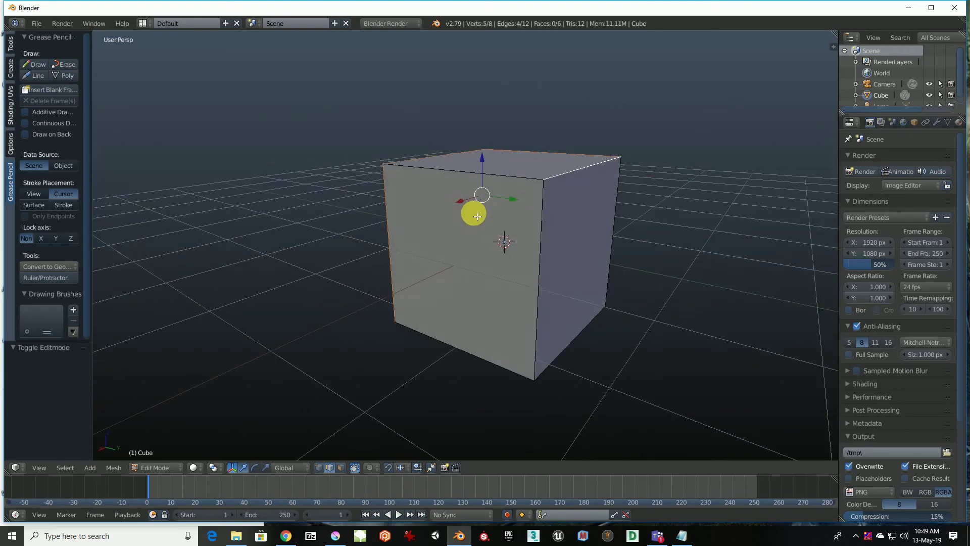
shift+right_click(543, 216)
- Add a bottom edge and further cube edges to the seam selection
mouse_move(543, 216)
middle_down()
mouse_move(554, 245)
mouse_move(546, 214)
mouse_move(545, 248)
mouse_move(673, 278)
mouse_move(684, 271)
mouse_move(466, 258)
mouse_move(487, 276)
mouse_move(441, 251)
mouse_move(444, 204)
middle_up()
shift+right_click(556, 270)
shift+right_click(426, 202)
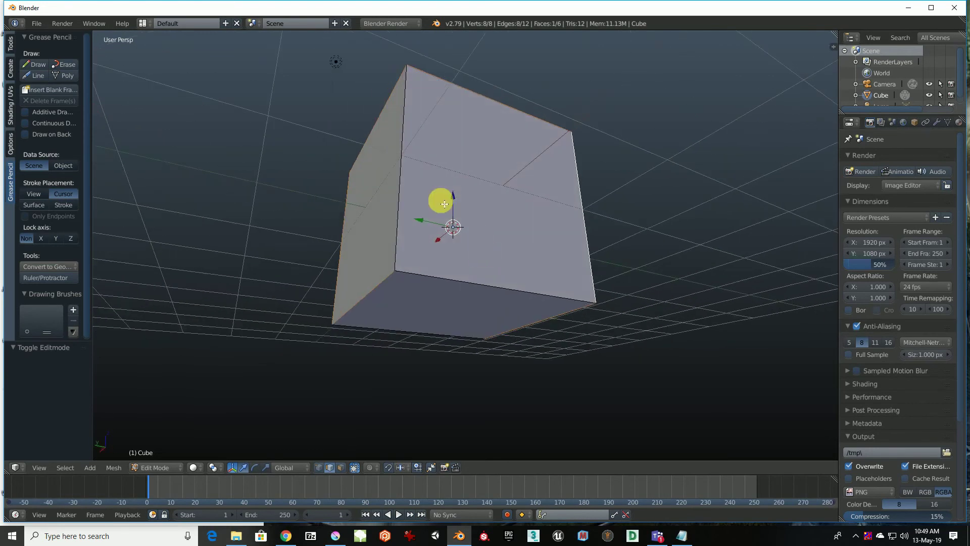
shift+right_click(401, 169)
mouse_move(472, 253)
middle_down()
mouse_move(494, 201)
mouse_move(562, 251)
mouse_move(580, 277)
mouse_move(569, 293)
mouse_move(615, 243)
mouse_move(579, 246)
mouse_move(526, 283)
mouse_move(513, 311)
mouse_move(517, 397)
mouse_move(609, 381)
mouse_move(654, 332)
mouse_move(699, 227)
mouse_move(667, 255)
middle_up()
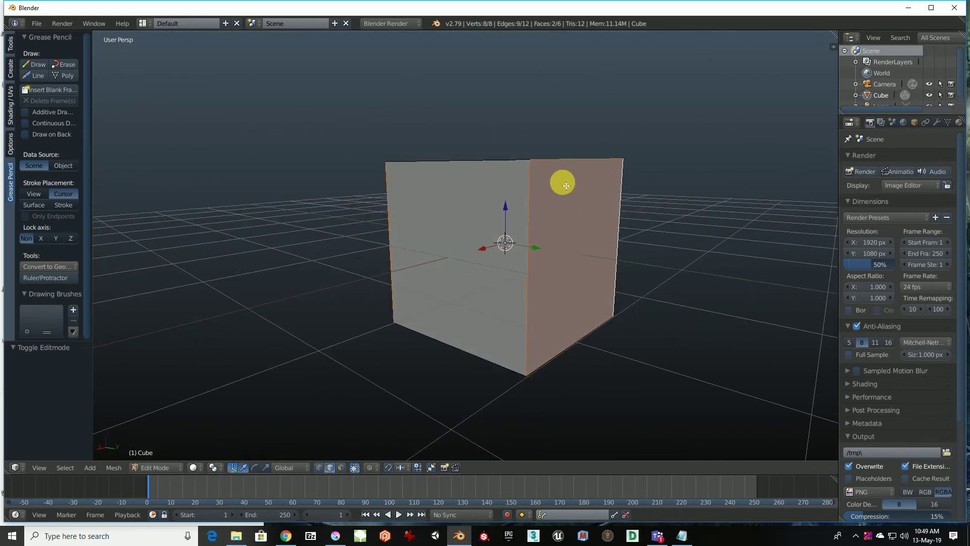
mouse_move(565, 214)
middle_down()
mouse_move(545, 167)
mouse_move(466, 245)
mouse_move(440, 223)
middle_up()
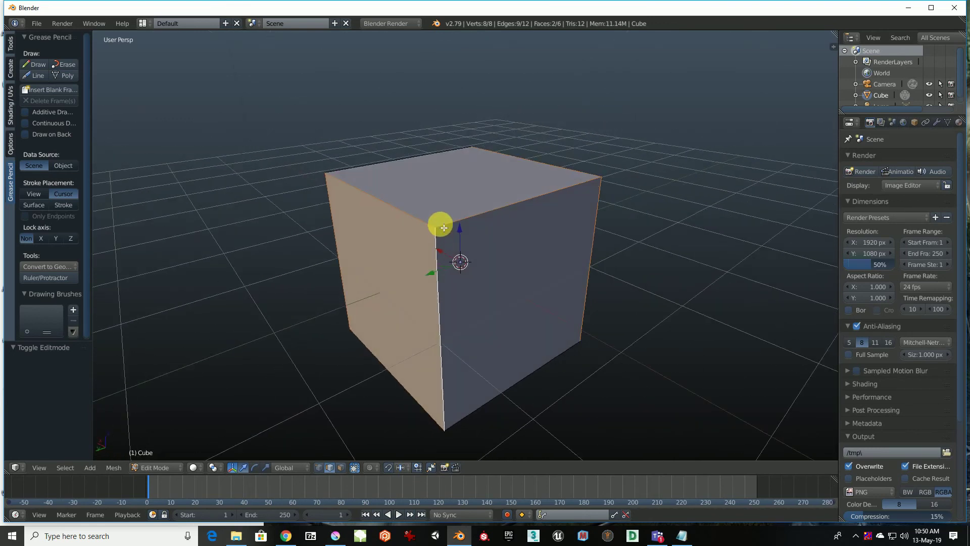
- Mark the selected edges as seams from the Shading/UVs tools
click(11, 106)
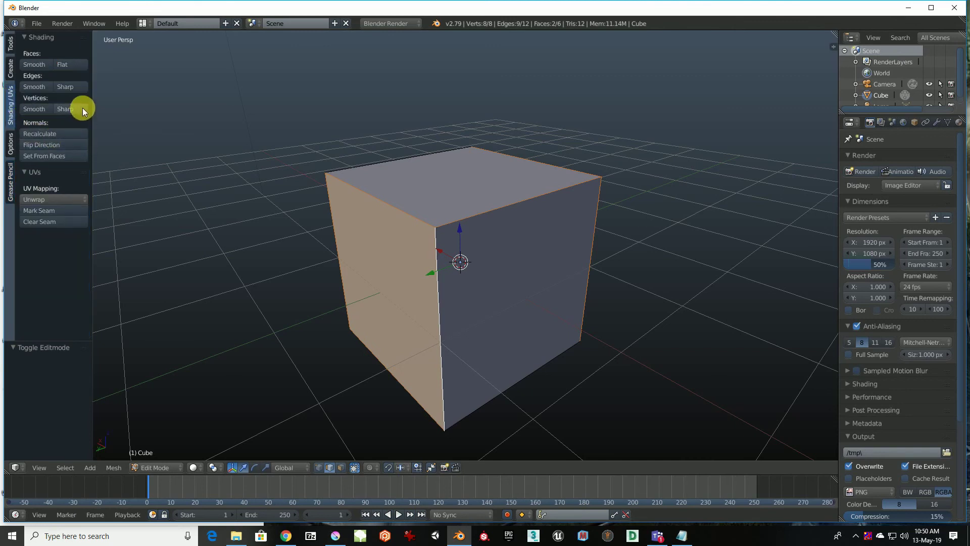
click(47, 211)
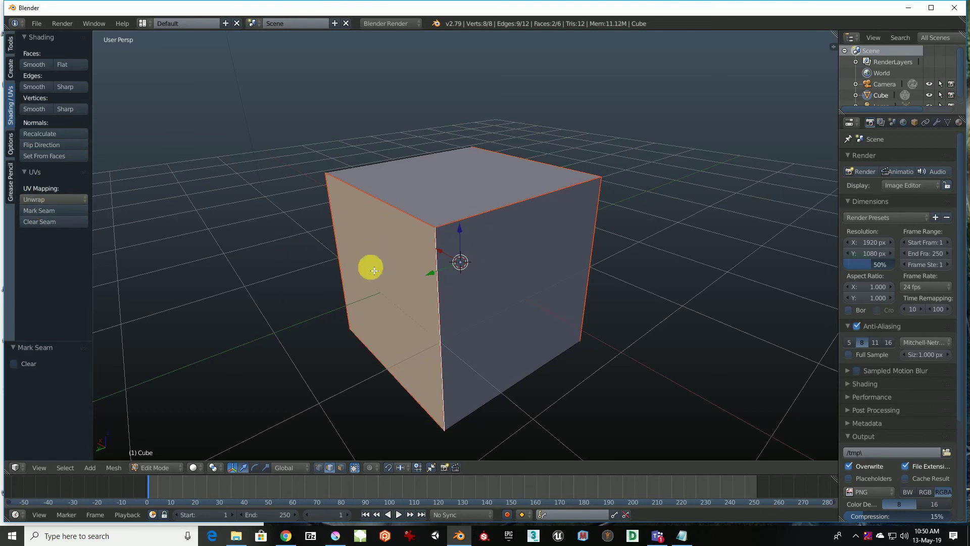
right_click(428, 155)
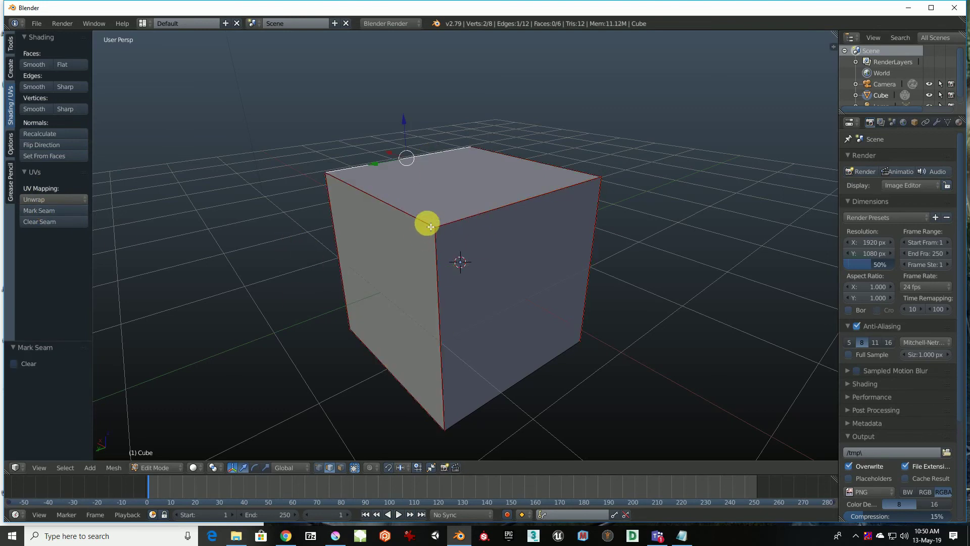
- Split the 3D view into two side-by-side views of the cube
mouse_move(554, 232)
middle_down()
mouse_move(470, 156)
mouse_move(474, 200)
middle_up()
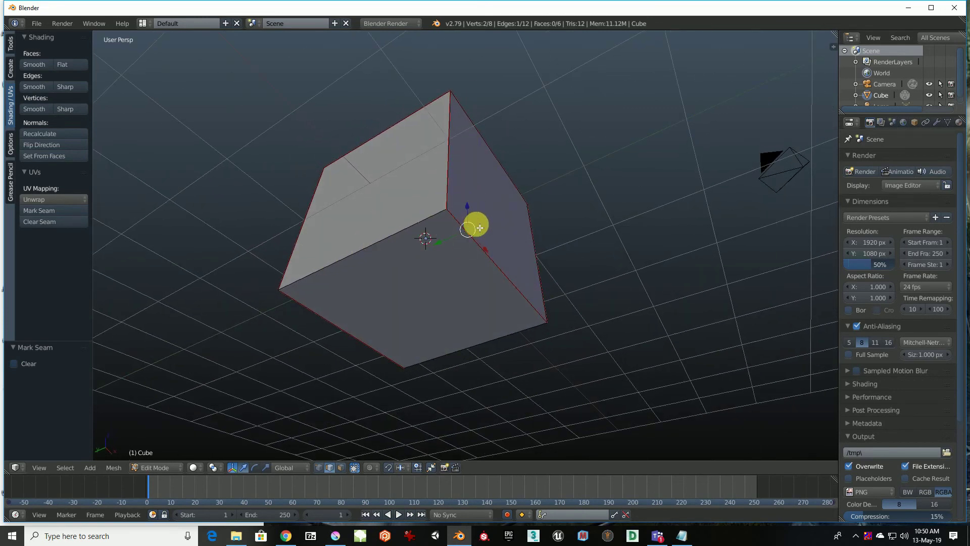
mouse_move(509, 263)
middle_down()
mouse_move(460, 251)
mouse_move(504, 263)
mouse_move(533, 340)
mouse_move(513, 213)
mouse_move(416, 202)
mouse_move(297, 301)
mouse_move(304, 380)
mouse_move(424, 368)
mouse_move(450, 331)
mouse_move(559, 318)
mouse_move(539, 314)
mouse_move(641, 242)
middle_up()
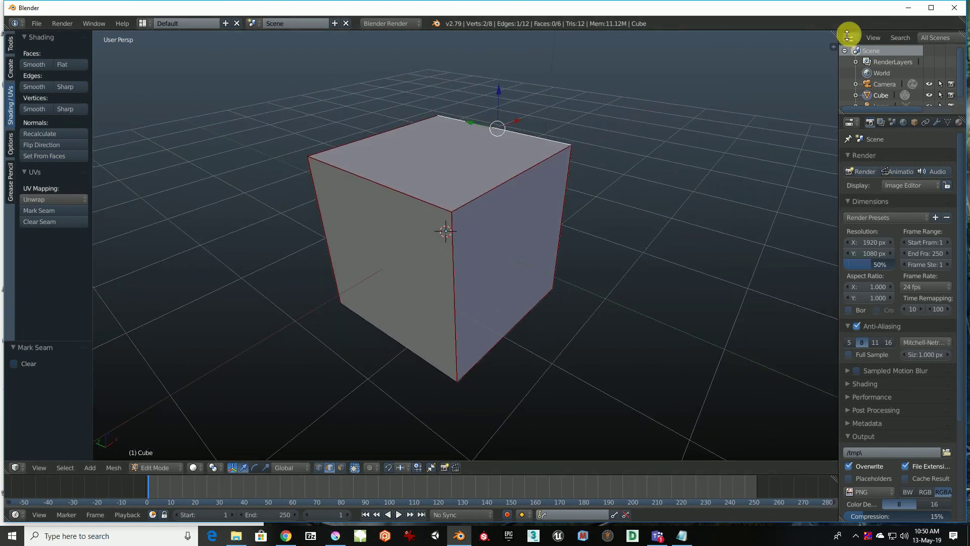
mouse_move(834, 32)
mouse_down()
mouse_move(778, 50)
mouse_move(533, 60)
mouse_move(402, 87)
mouse_up()
- Change the right-hand view to the UV/Image Editor
scroll(270, 263, up, 1)
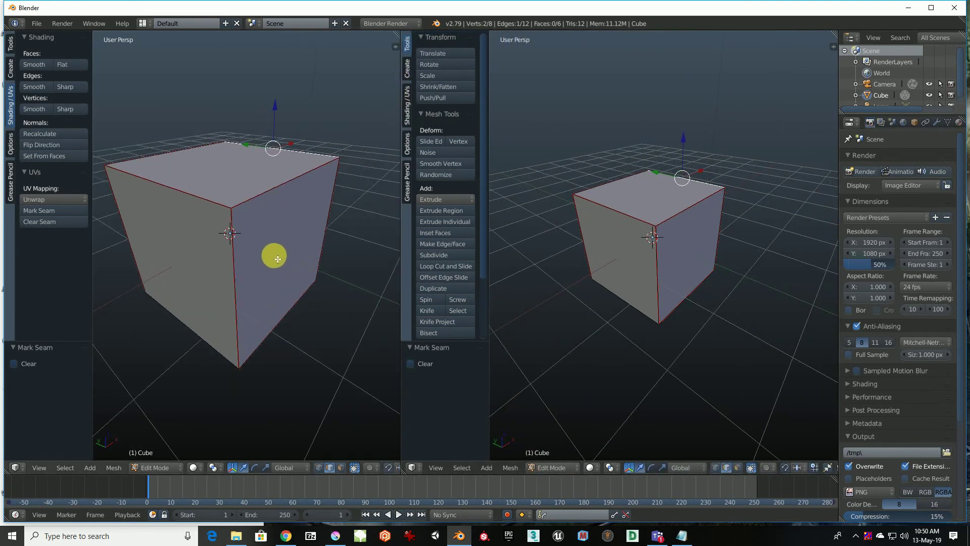
scroll(283, 254, up, 1)
scroll(306, 266, up, 1)
scroll(319, 273, up, 1)
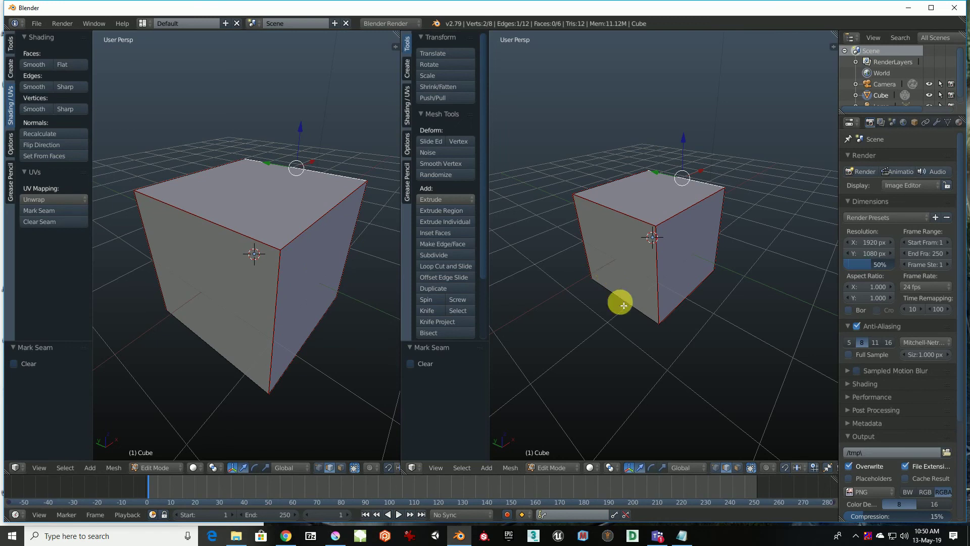
middle_drag(355, 327, 255, 296)
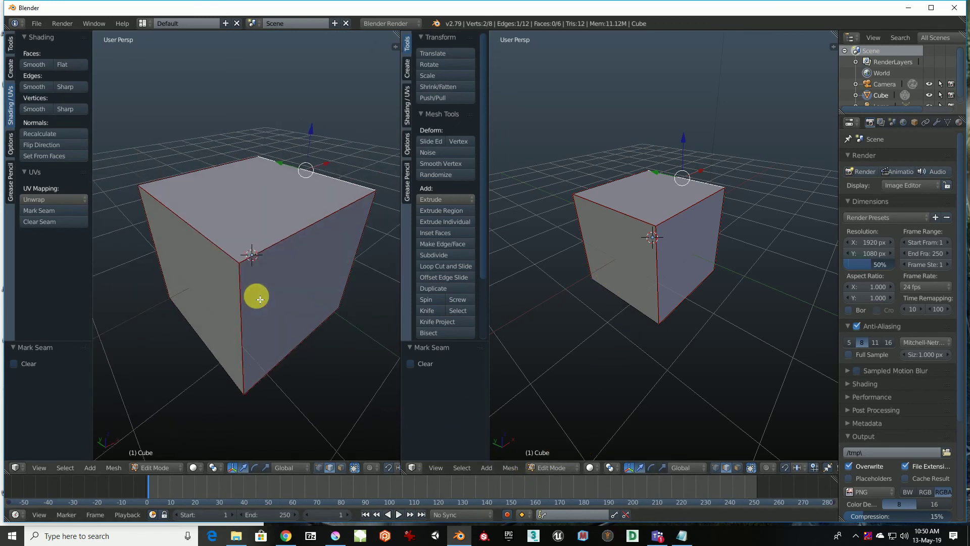
click(420, 468)
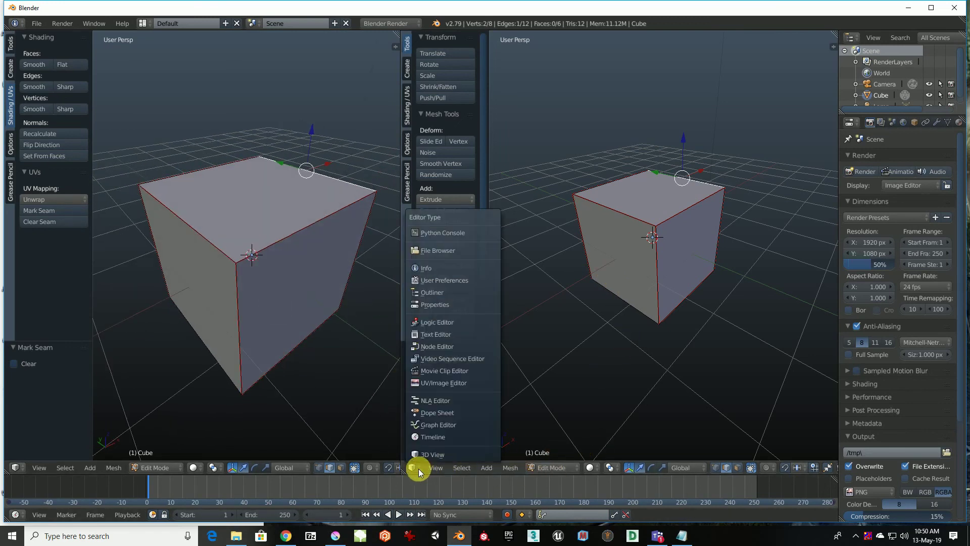
click(433, 383)
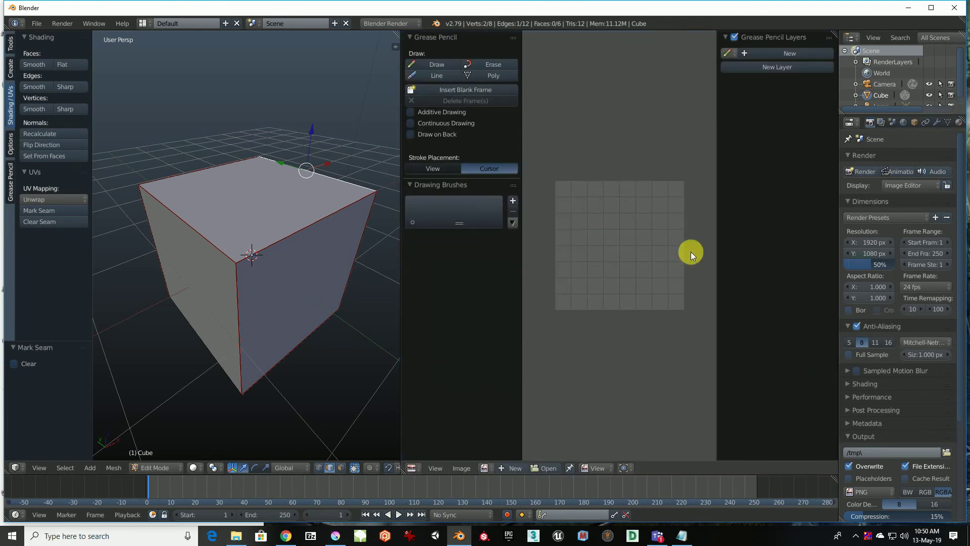
- Collapse the Grease Pencil Layers panel and narrow the tool shelf
click(725, 37)
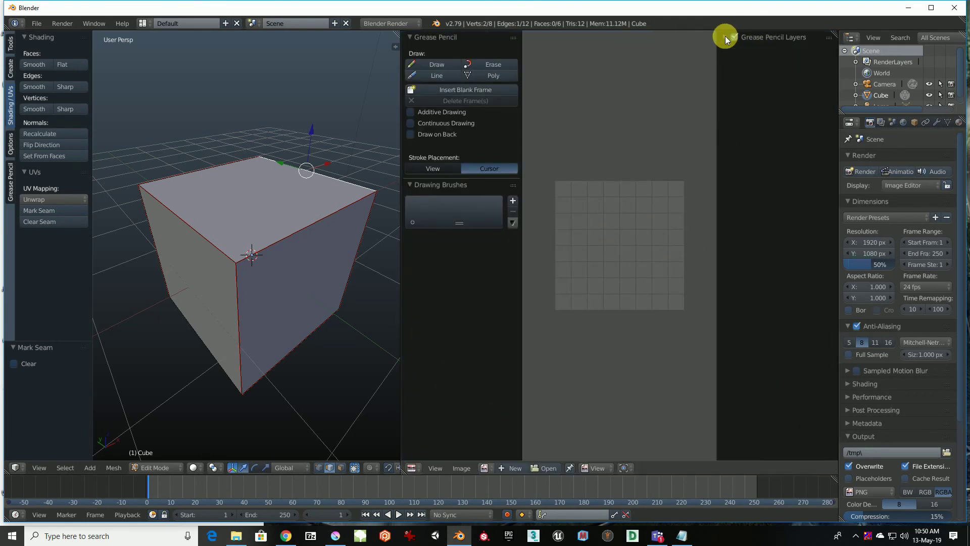
scroll(625, 250, up, 1)
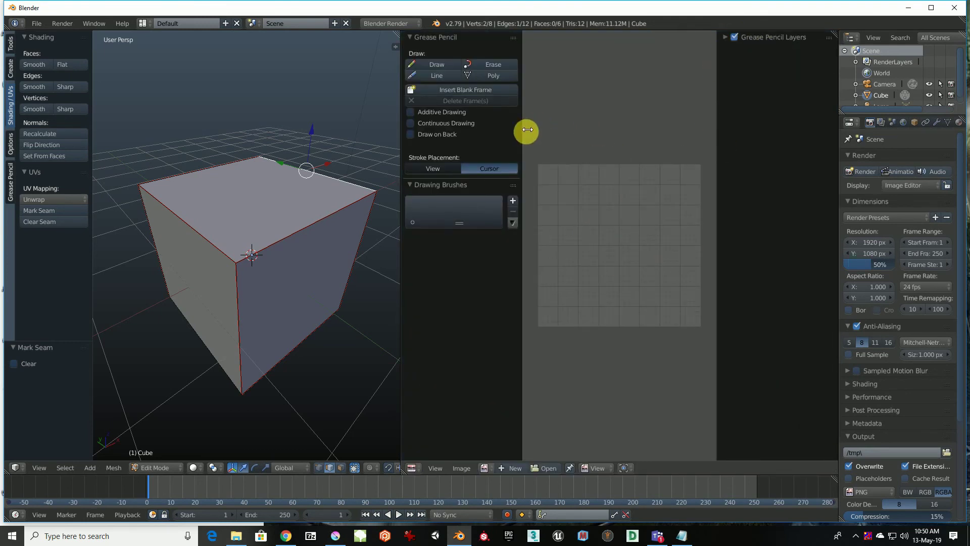
drag(527, 130, 463, 132)
scroll(593, 247, up, 1)
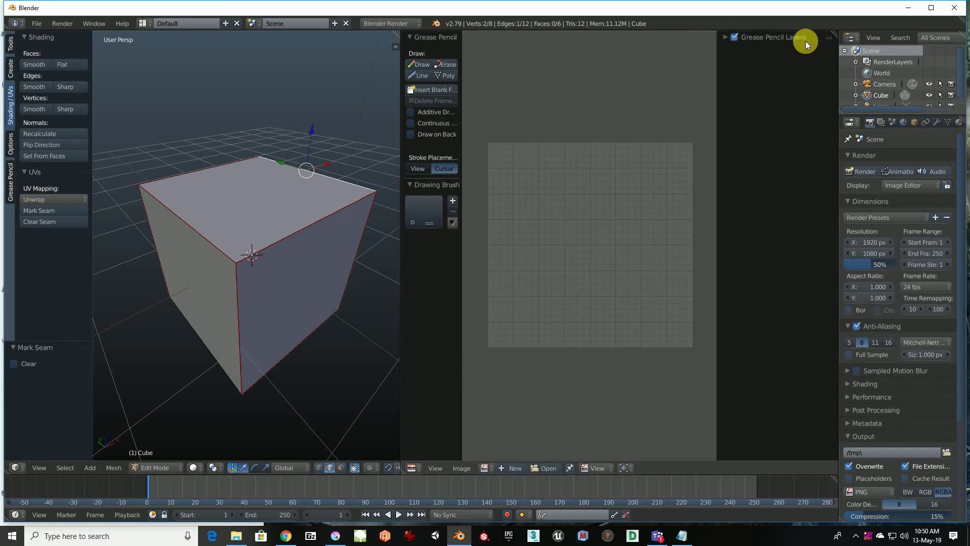
mouse_move(614, 234)
middle_down()
mouse_move(628, 231)
mouse_move(606, 226)
middle_up()
key(t)
key(t)
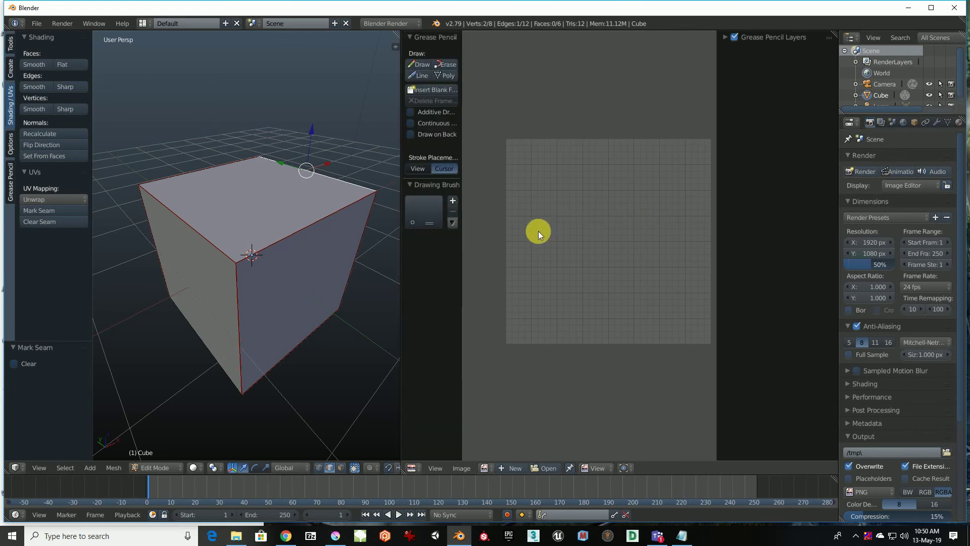
- Select the entire cube mesh with A
middle_drag(258, 249, 297, 267)
key(a)
key(a)
click(253, 254)
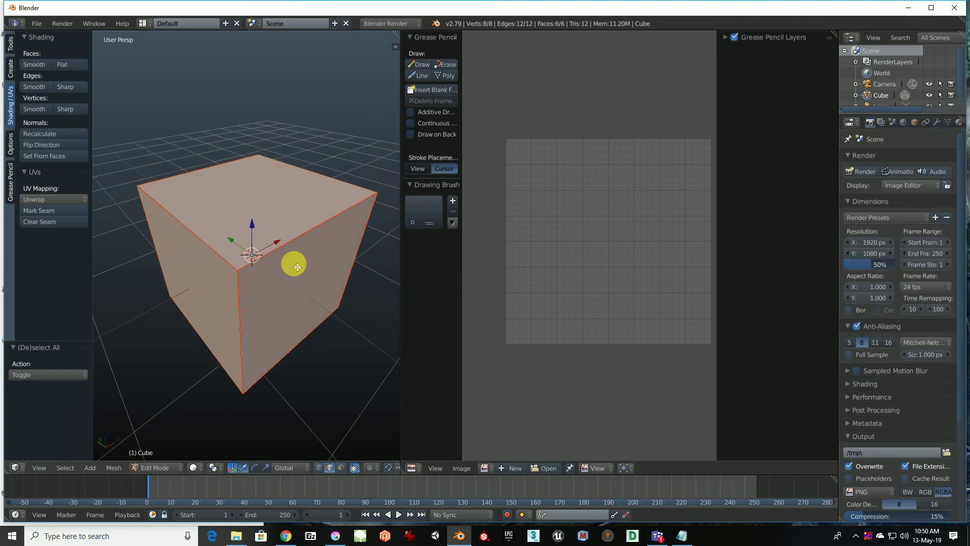
- Unwrap the cube with U > Unwrap and enable UV sync selection
key(u)
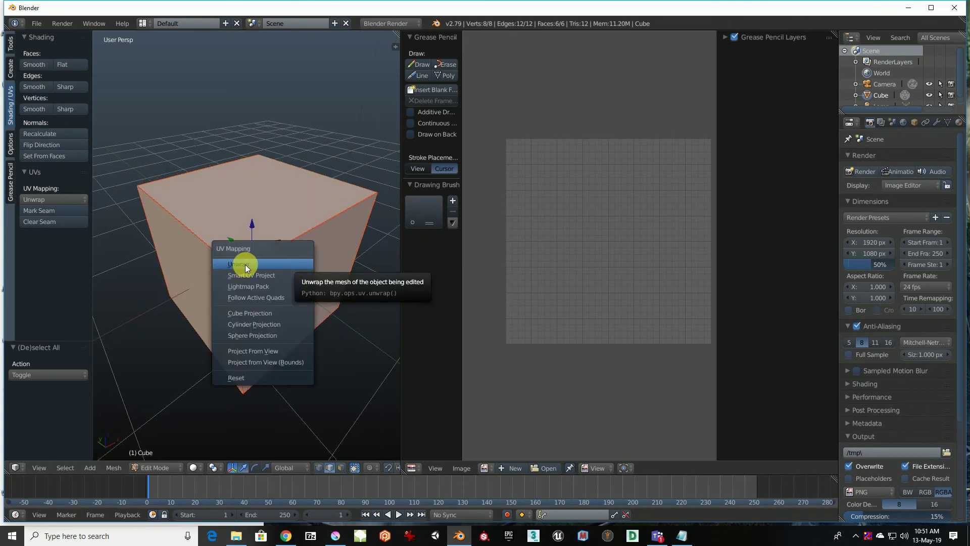
click(255, 265)
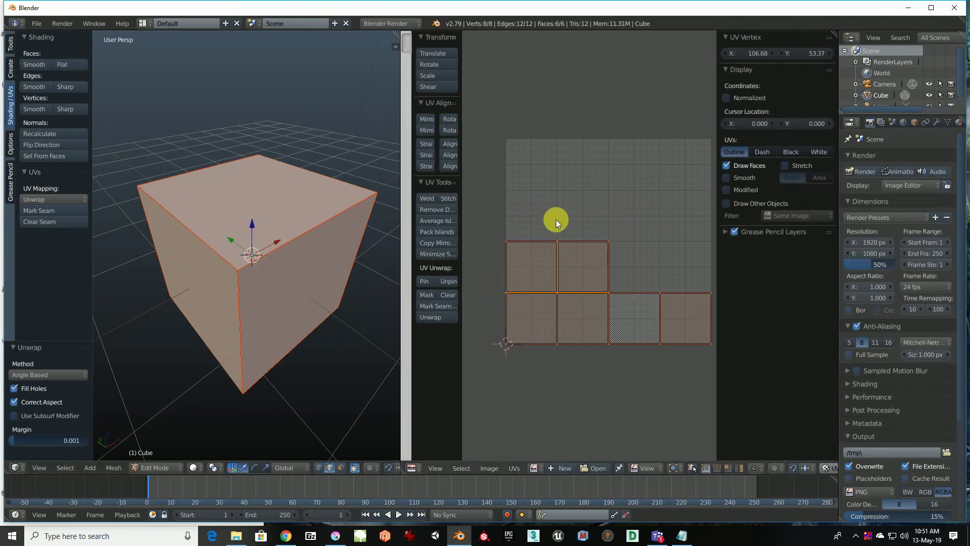
middle_drag(281, 303, 314, 277)
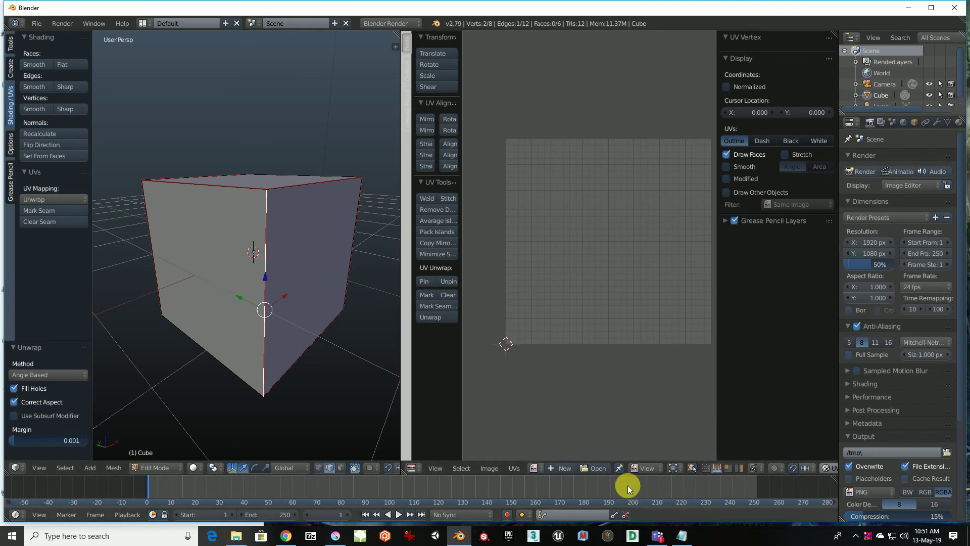
click(693, 469)
- Zoom the views and select an edge in the UV layout to inspect
mouse_move(298, 329)
middle_down()
mouse_move(288, 369)
mouse_move(169, 340)
mouse_move(332, 216)
middle_up()
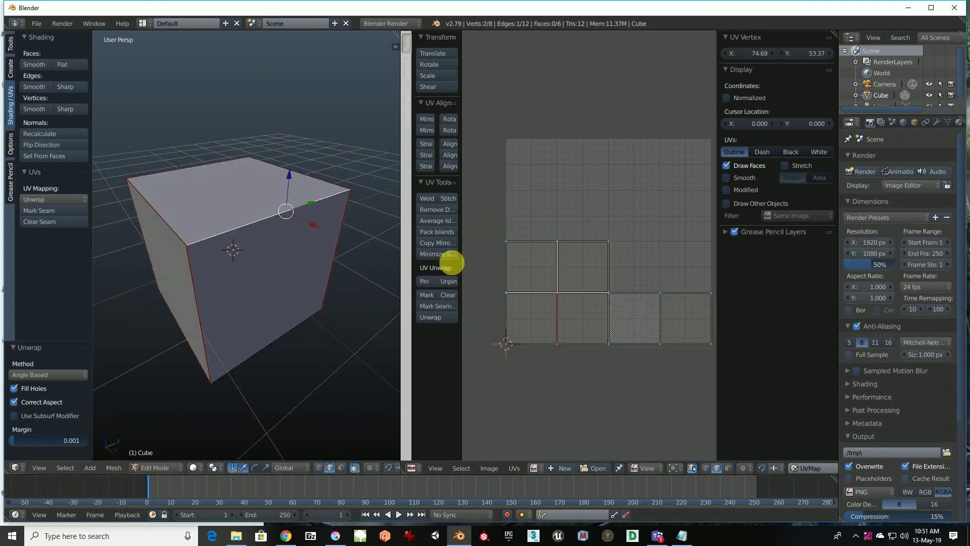
scroll(553, 306, up, 2)
scroll(576, 365, up, 1)
right_click(540, 279)
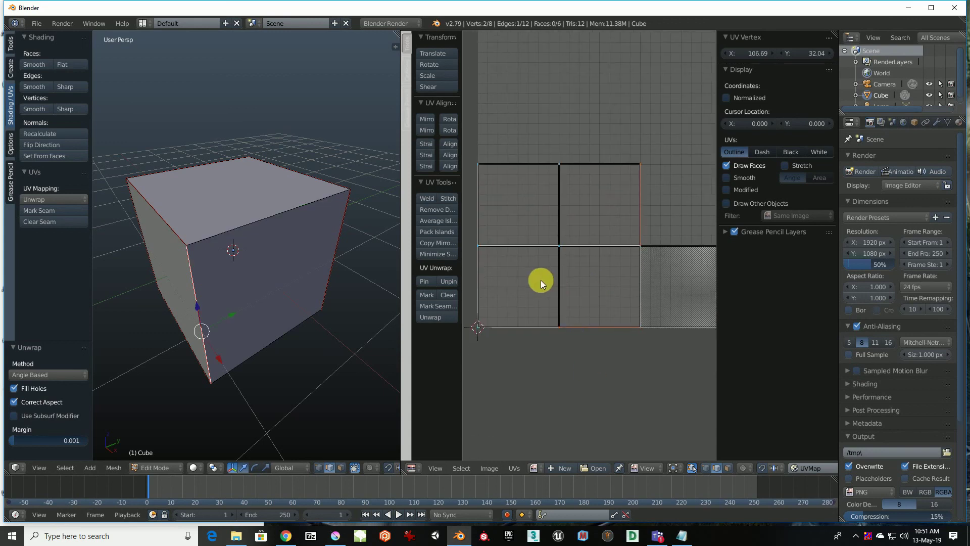
scroll(535, 260, up, 1)
scroll(530, 245, up, 2)
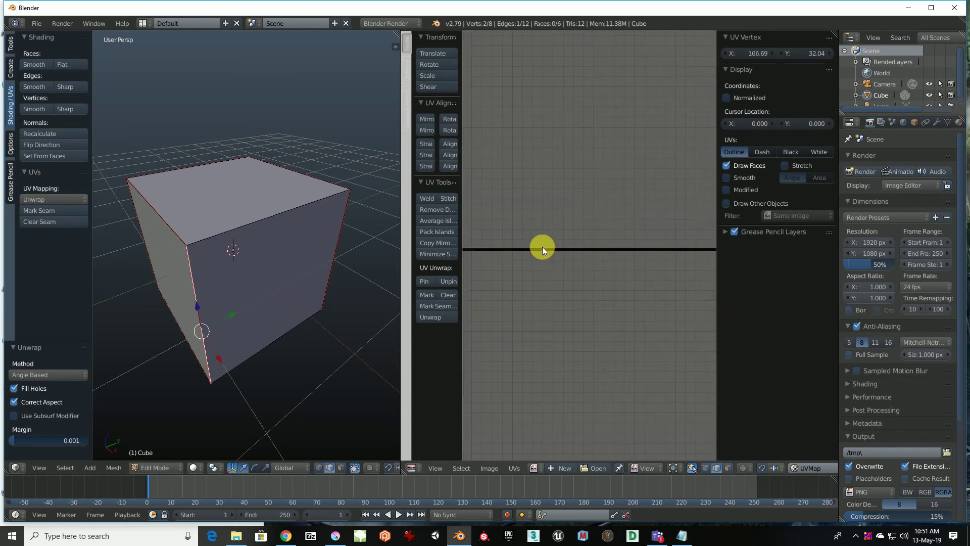
scroll(546, 253, up, 1)
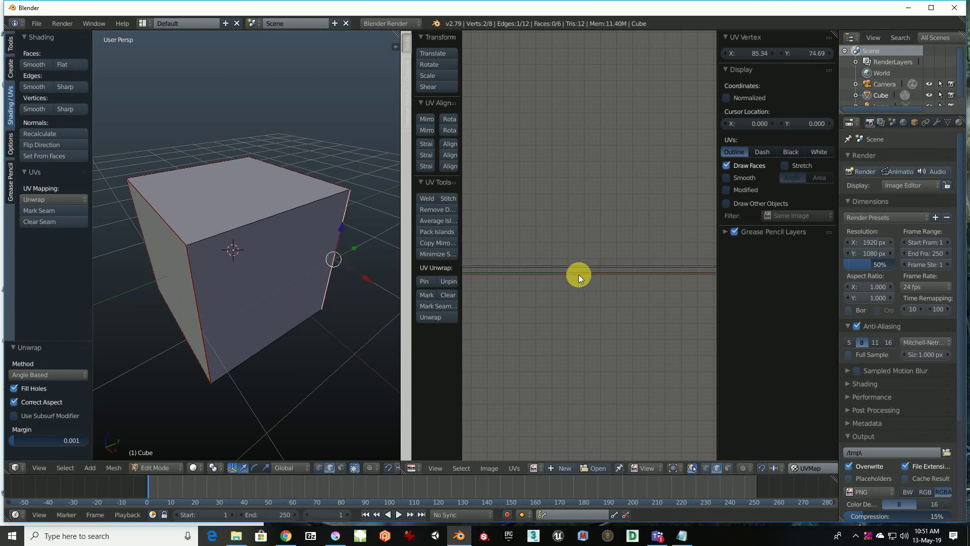
scroll(593, 311, down, 1)
scroll(593, 312, down, 1)
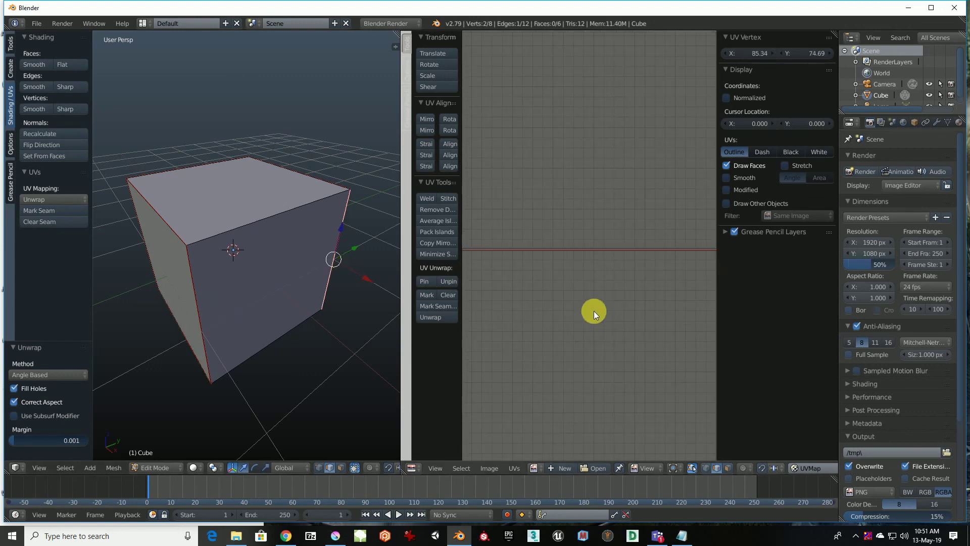
scroll(593, 311, down, 1)
scroll(593, 311, down, 5)
scroll(593, 311, down, 2)
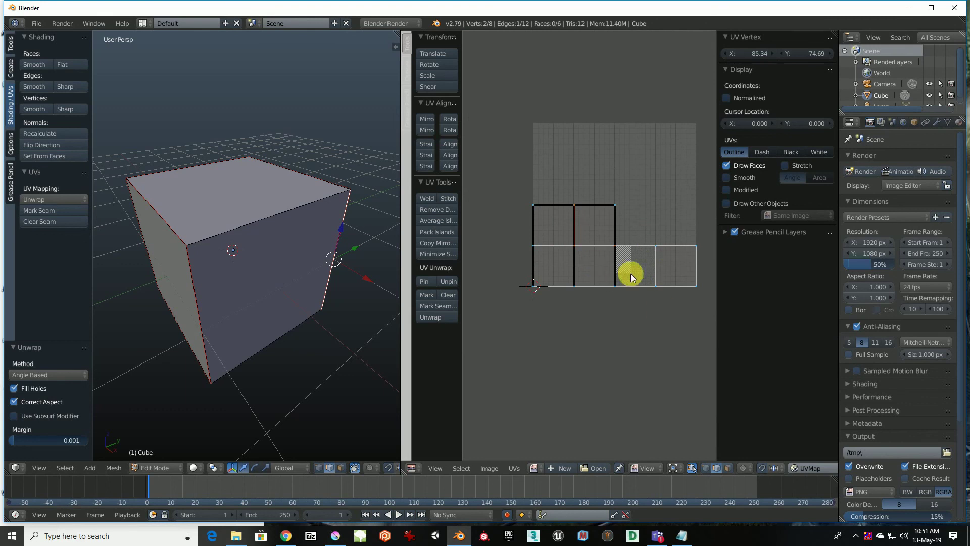
scroll(617, 295, up, 5)
scroll(642, 253, down, 4)
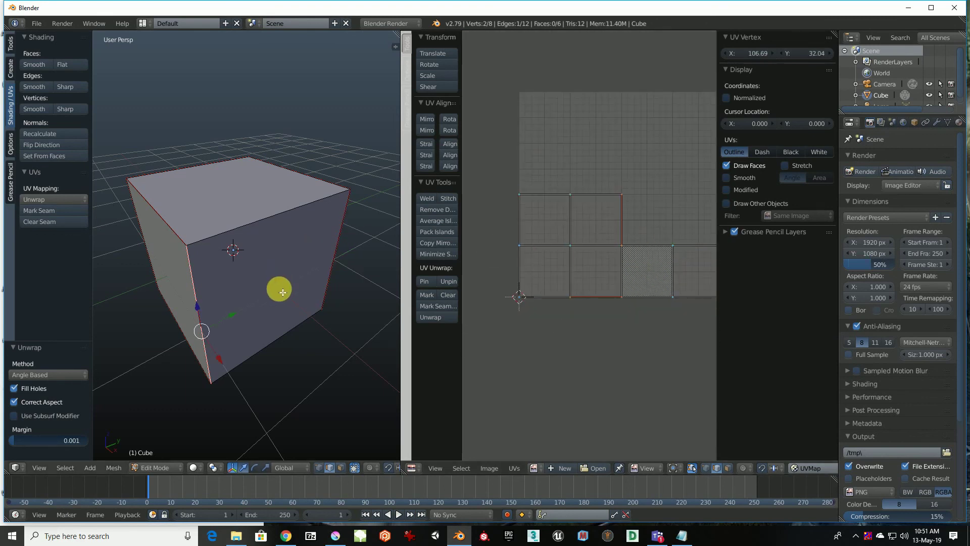
scroll(277, 288, down, 2)
- Select the top edge of the upper-right UV square and orbit to check the seams
mouse_move(291, 302)
middle_down()
mouse_move(282, 302)
mouse_move(394, 292)
middle_up()
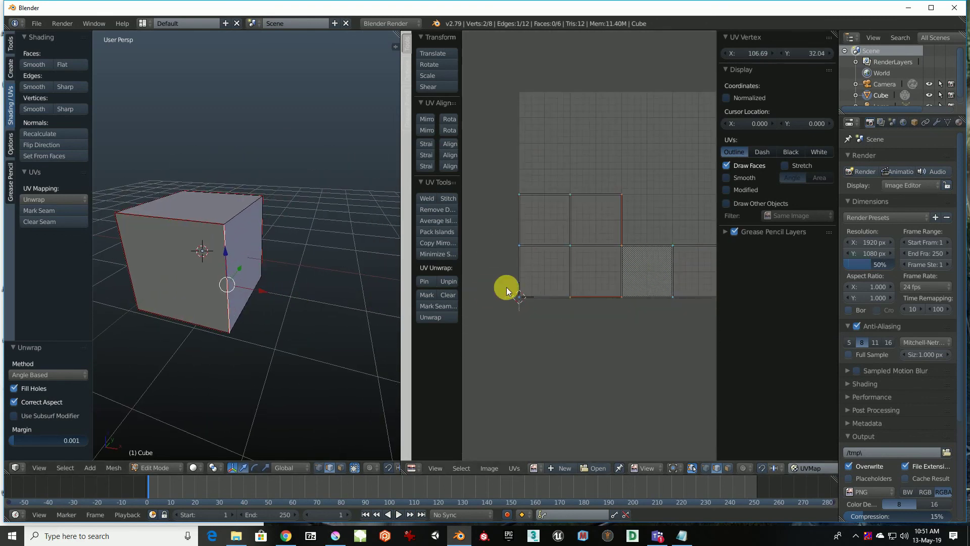
middle_drag(525, 306, 492, 283)
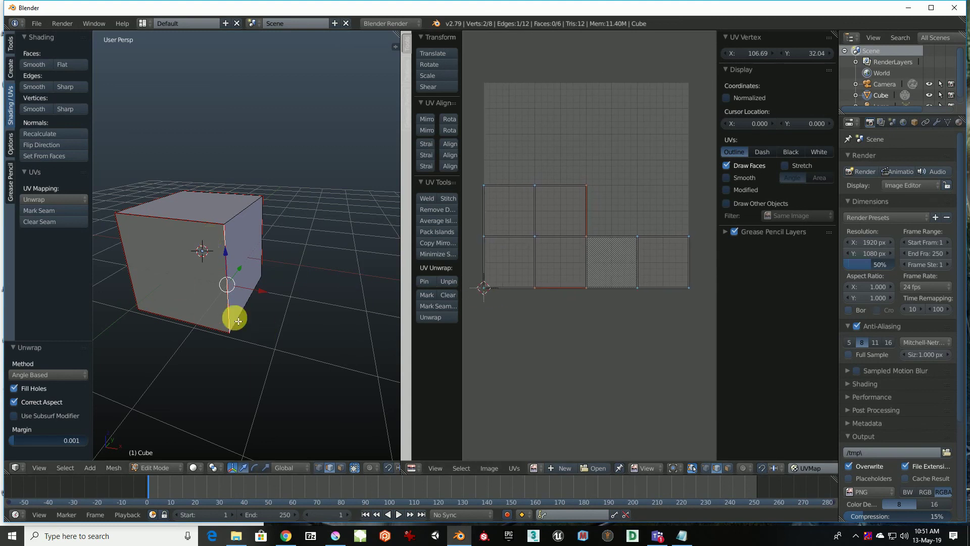
mouse_move(238, 322)
middle_down()
mouse_move(303, 316)
mouse_move(304, 247)
middle_up()
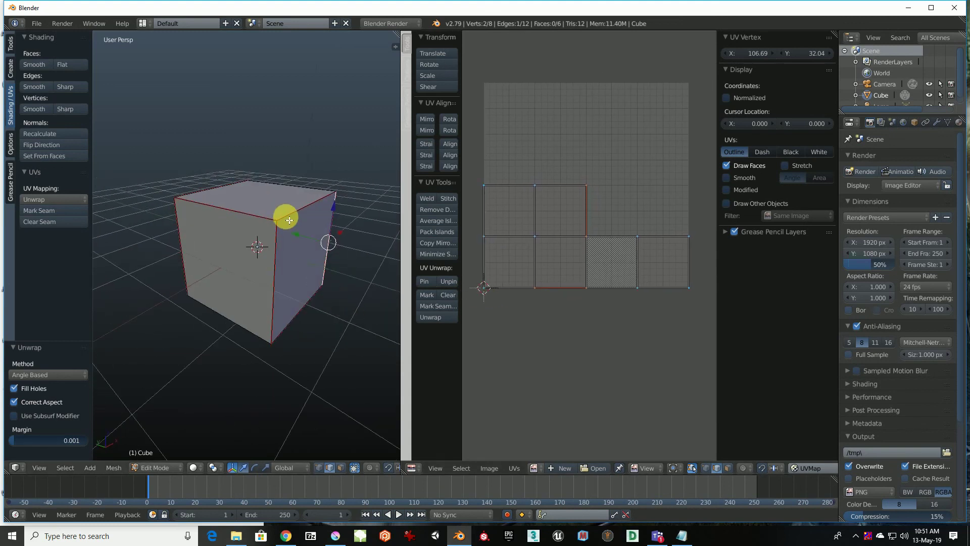
right_click(561, 186)
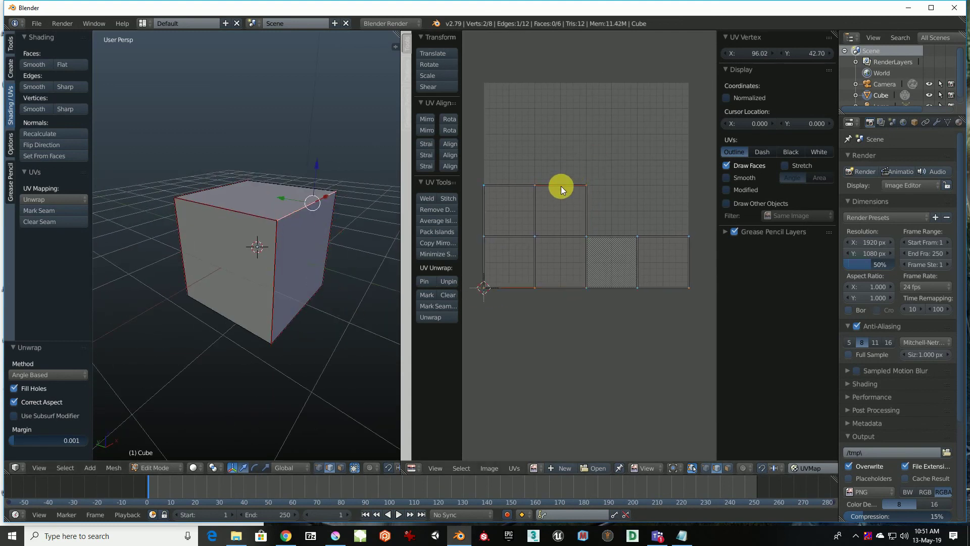
mouse_move(302, 324)
middle_down()
mouse_move(165, 336)
mouse_move(165, 256)
mouse_move(229, 242)
middle_up()
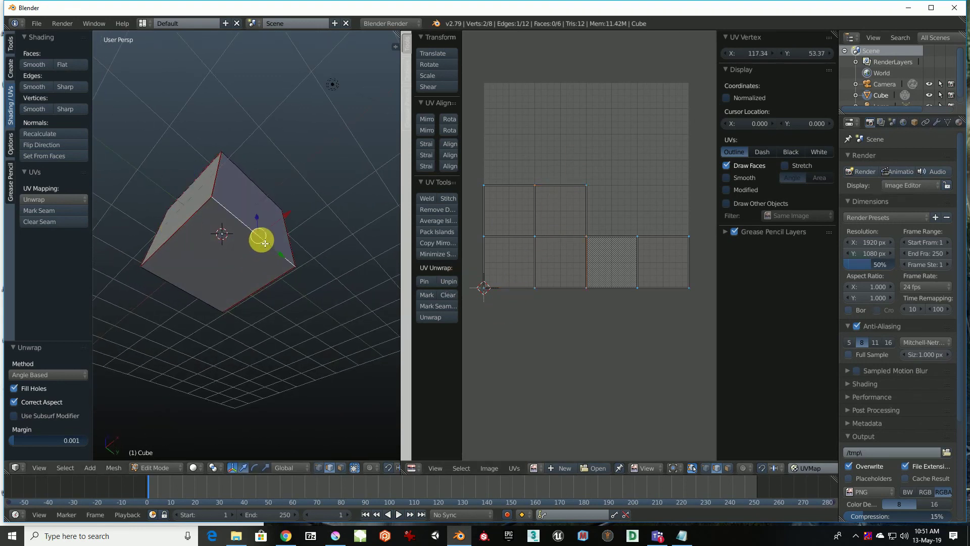
mouse_move(384, 303)
middle_down()
mouse_move(321, 314)
mouse_move(305, 378)
mouse_move(305, 327)
mouse_move(310, 359)
mouse_move(298, 347)
middle_up()
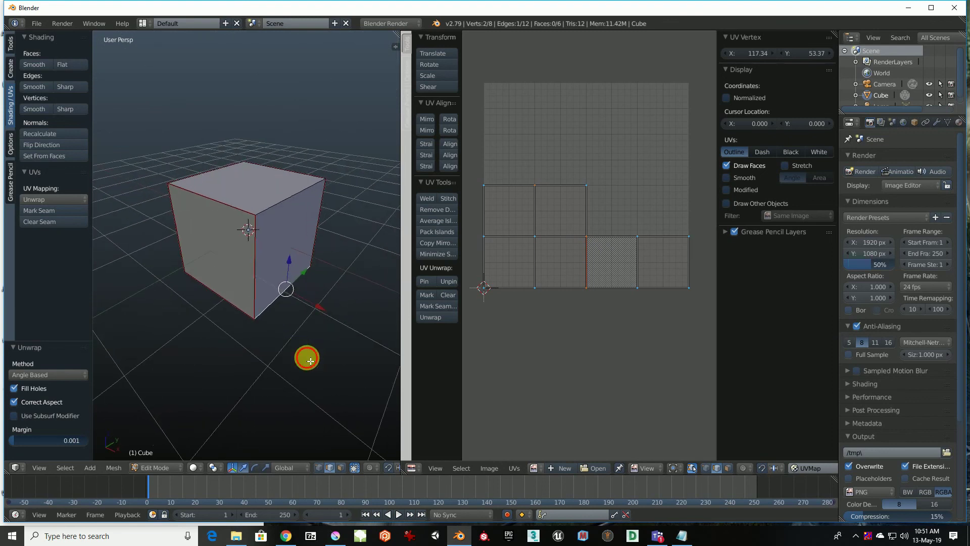